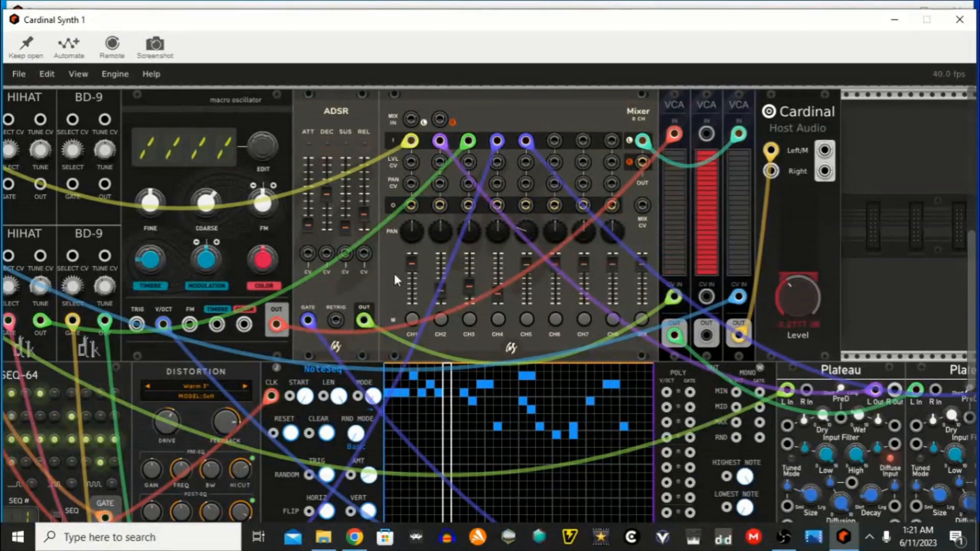
scroll(703, 375, down, 3)
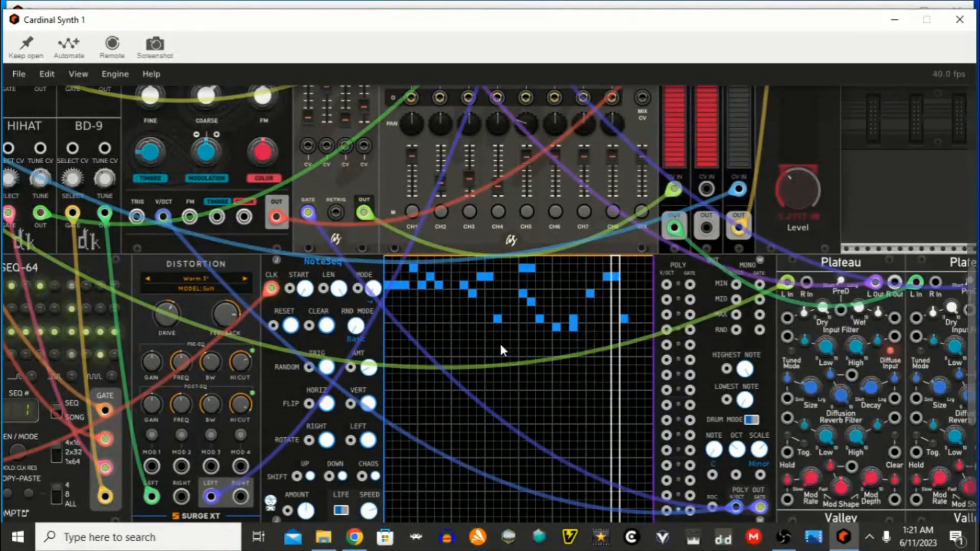
scroll(560, 212, up, 1)
scroll(559, 213, up, 2)
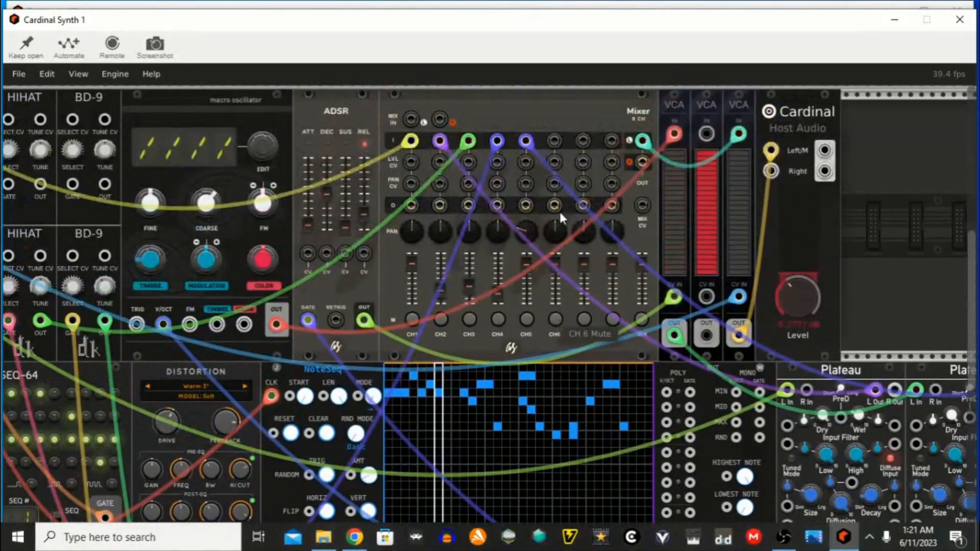
click(17, 73)
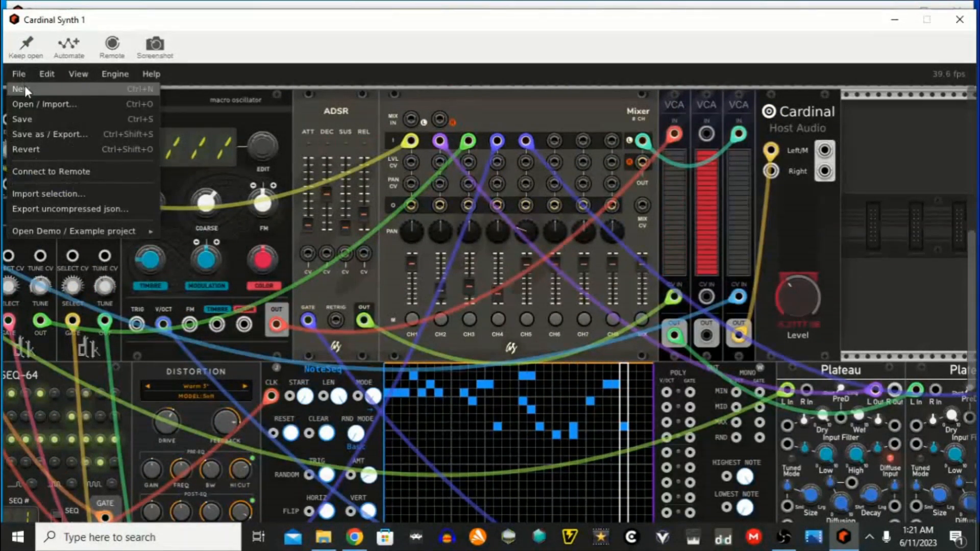
click(24, 87)
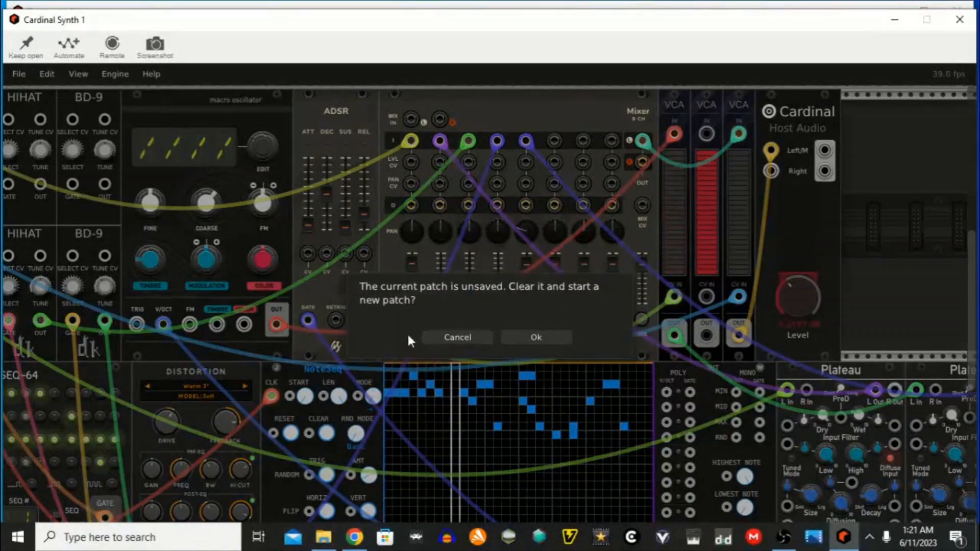
click(473, 337)
Start a new patch and discard the current unsaved one.
click(11, 74)
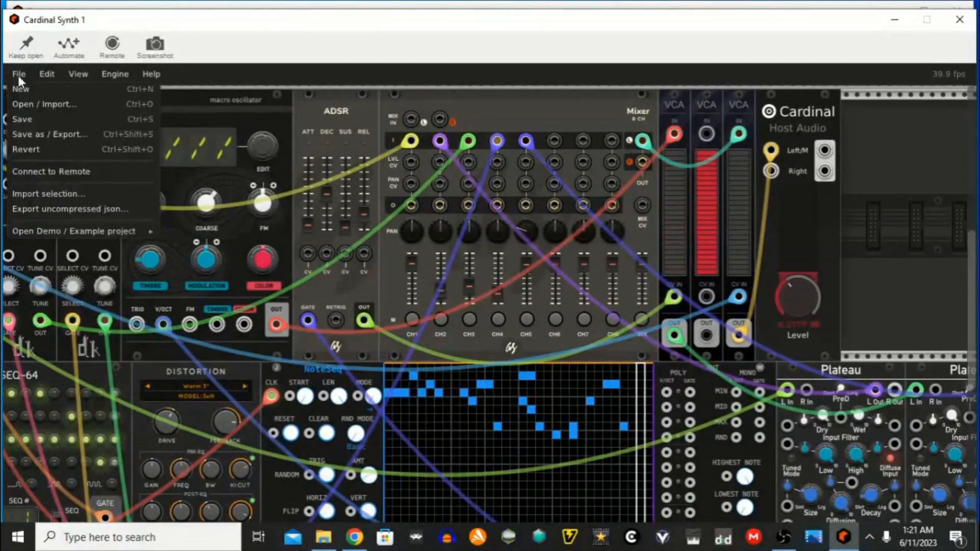
click(34, 90)
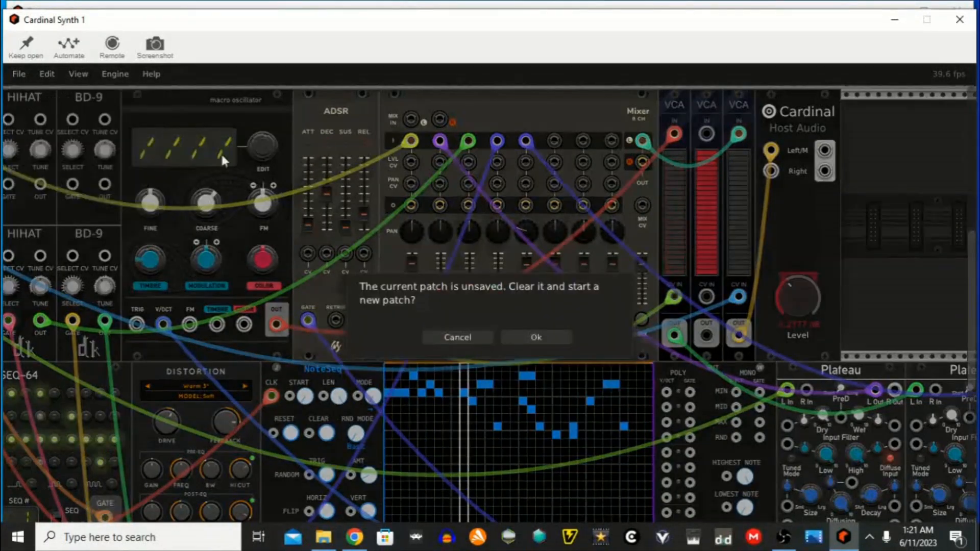
click(533, 338)
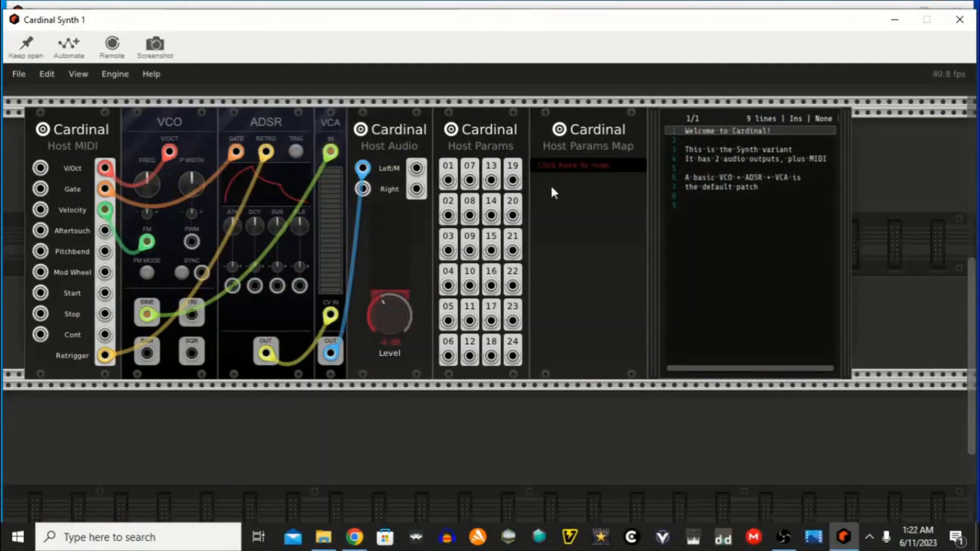
Select all the default modules in the rack and delete them to leave it empty.
drag(907, 143, 32, 270)
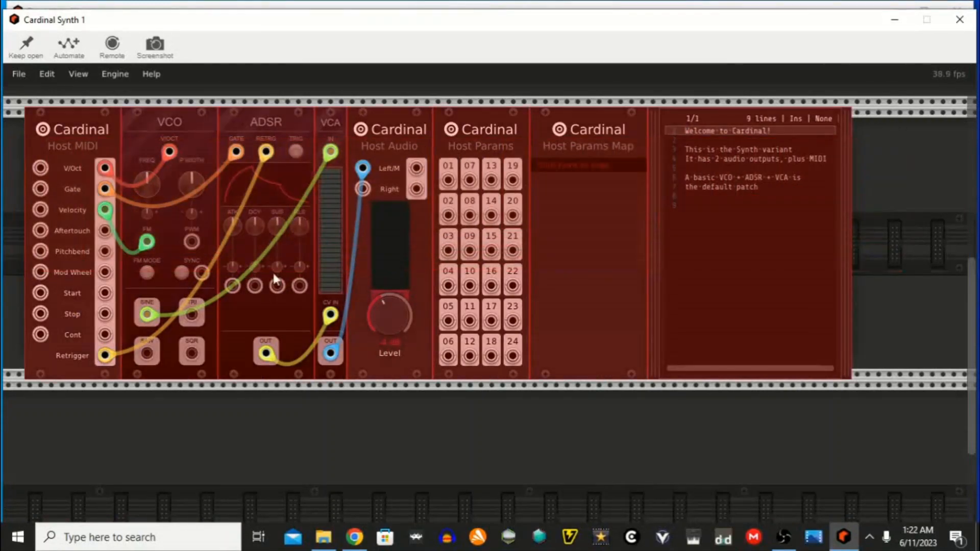
right_click(743, 275)
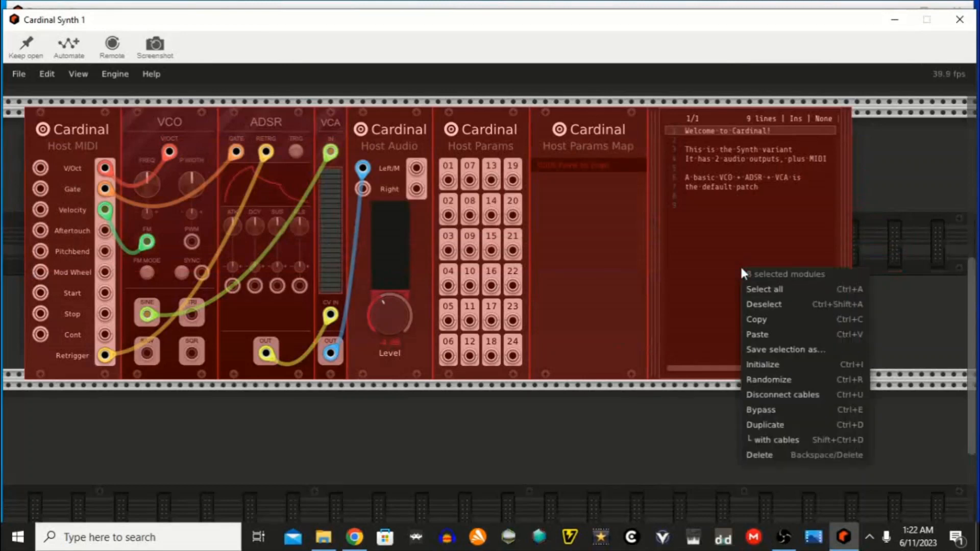
click(773, 455)
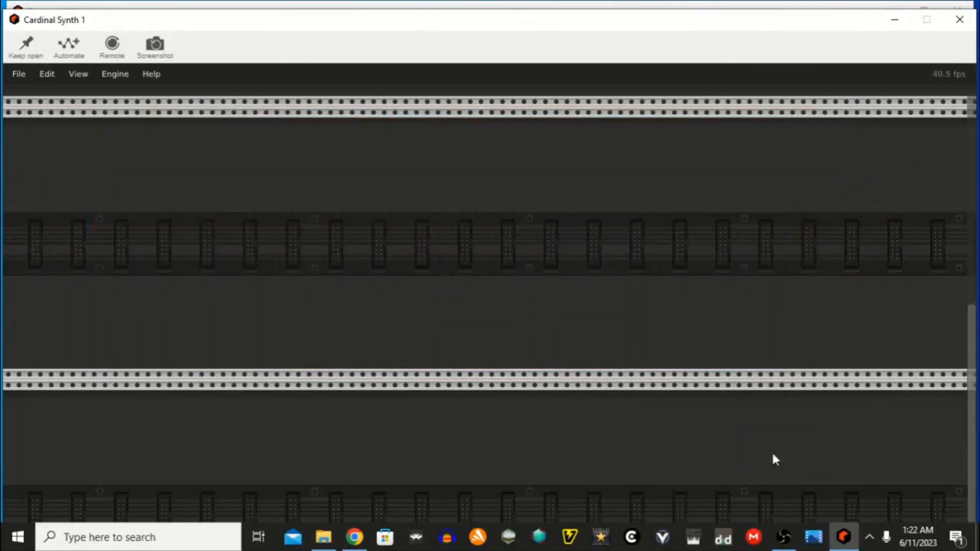
Open the module browser and look through the available modules, the tag filters and the brand filters.
right_click(493, 185)
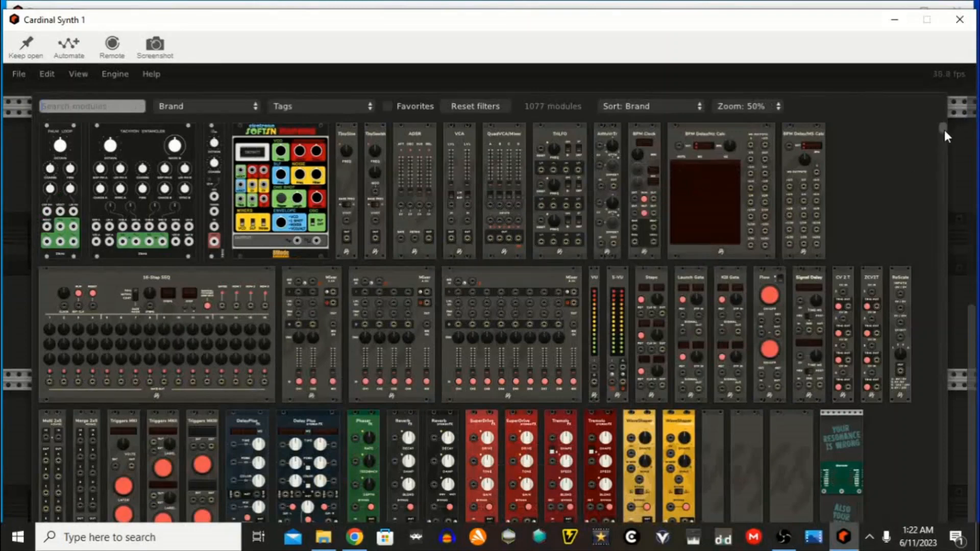
drag(944, 129, 945, 167)
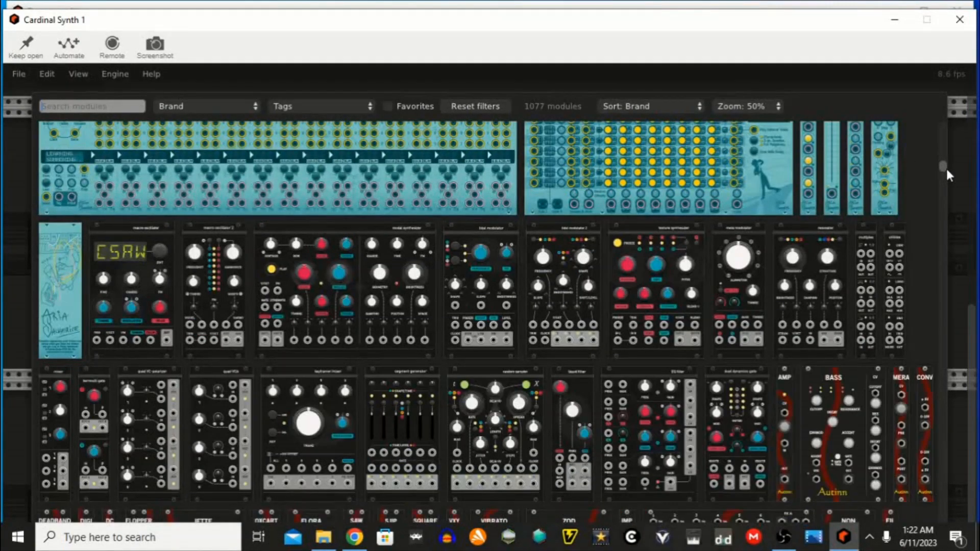
drag(946, 167, 943, 120)
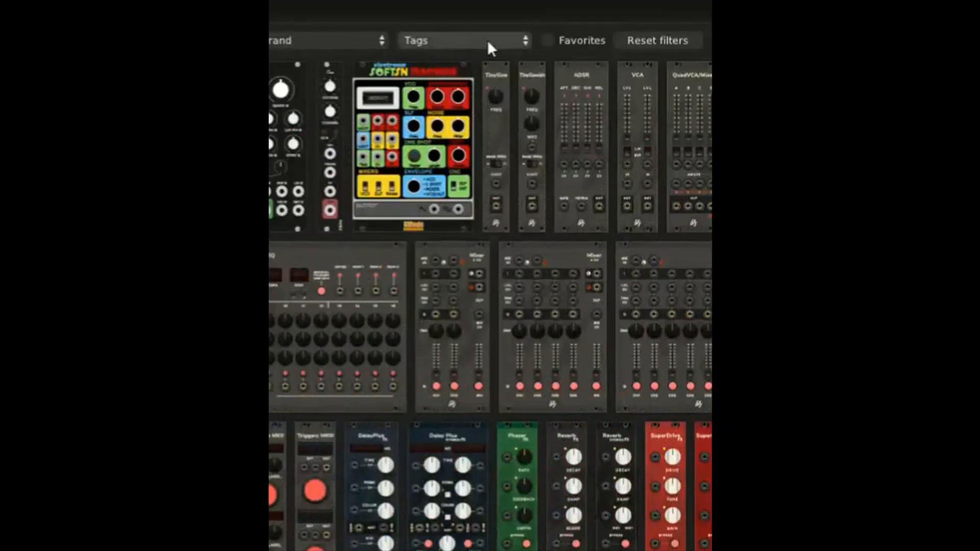
click(340, 108)
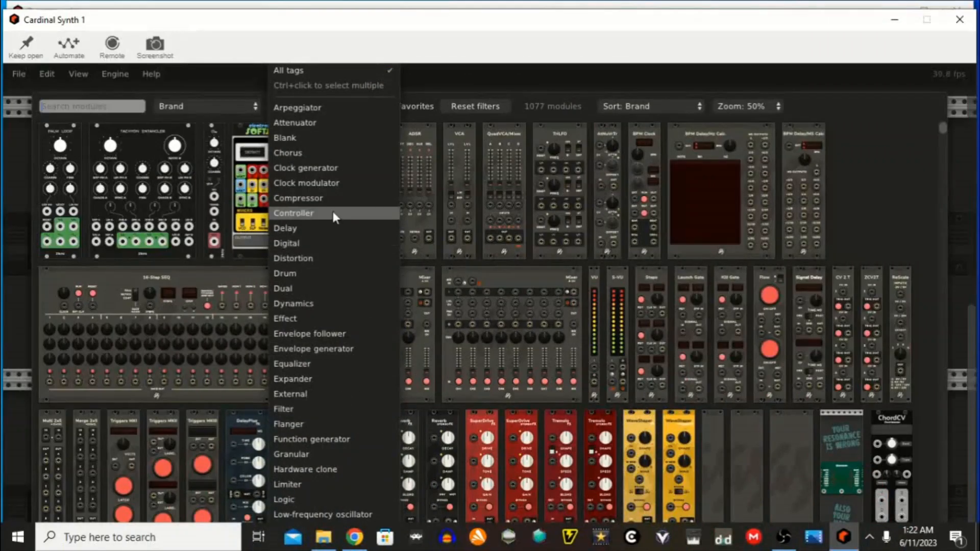
click(441, 79)
click(228, 106)
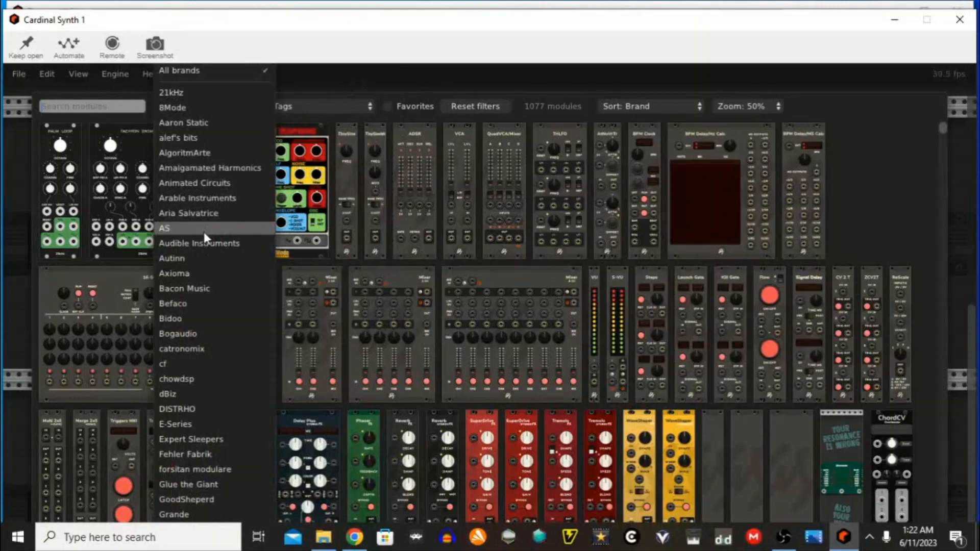
click(323, 73)
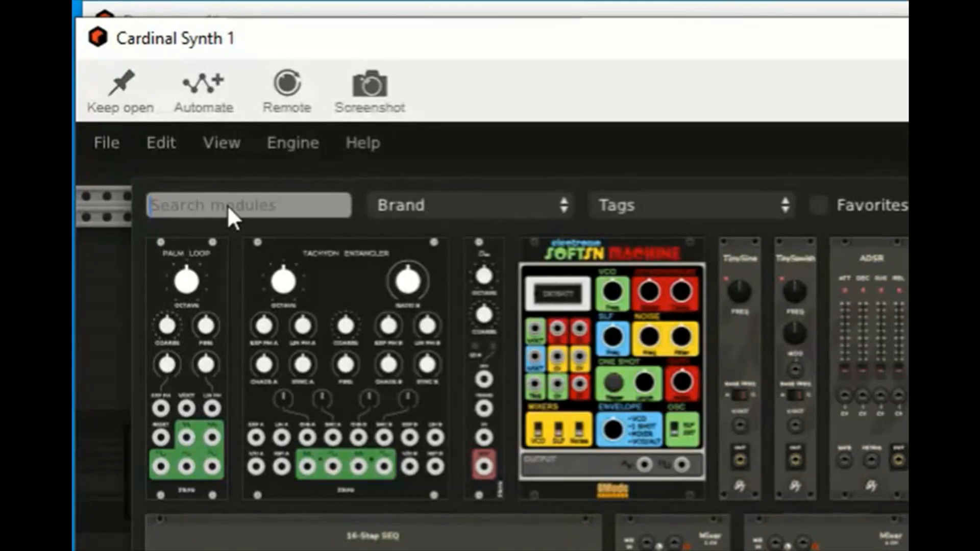
Search the modules for "audio", add the DISTRHO Audio 2 host audio module and place it at the far right of the rack row.
text(audio)
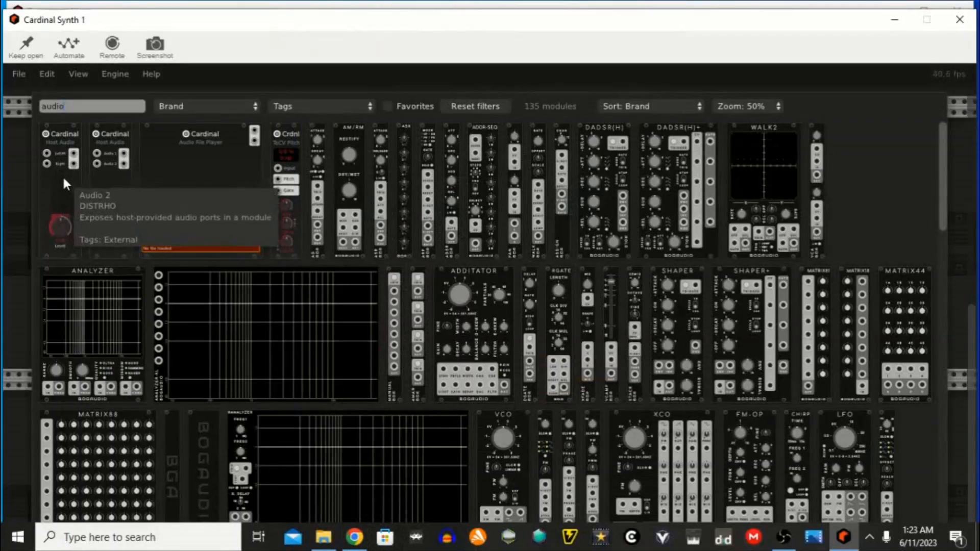
click(62, 179)
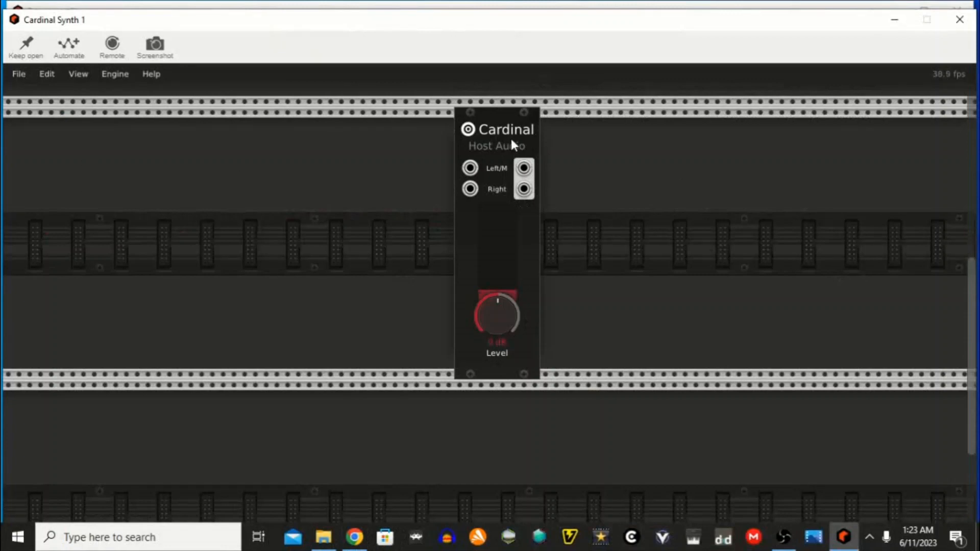
drag(512, 145, 922, 143)
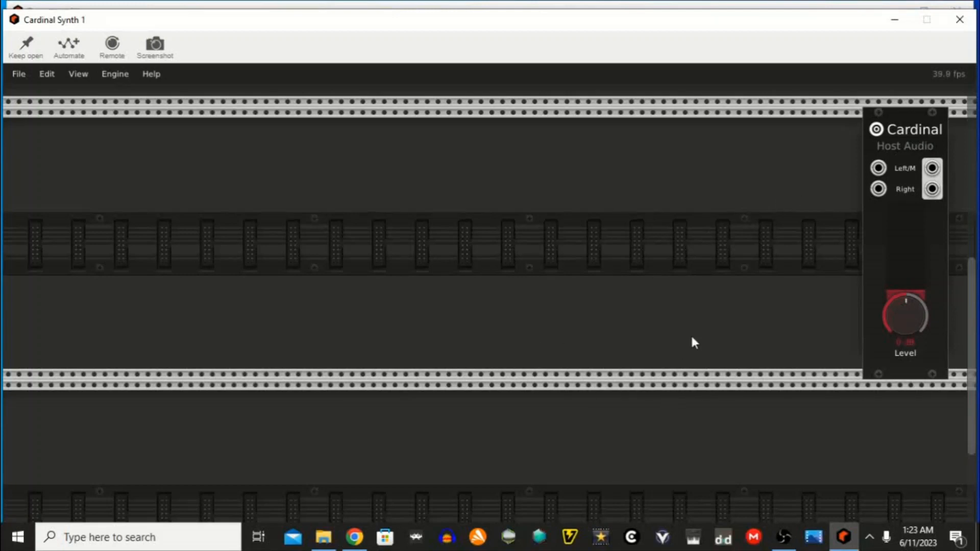
Search the modules for "vca" and add the VCV VCA module beside the Host Audio module.
right_click(785, 151)
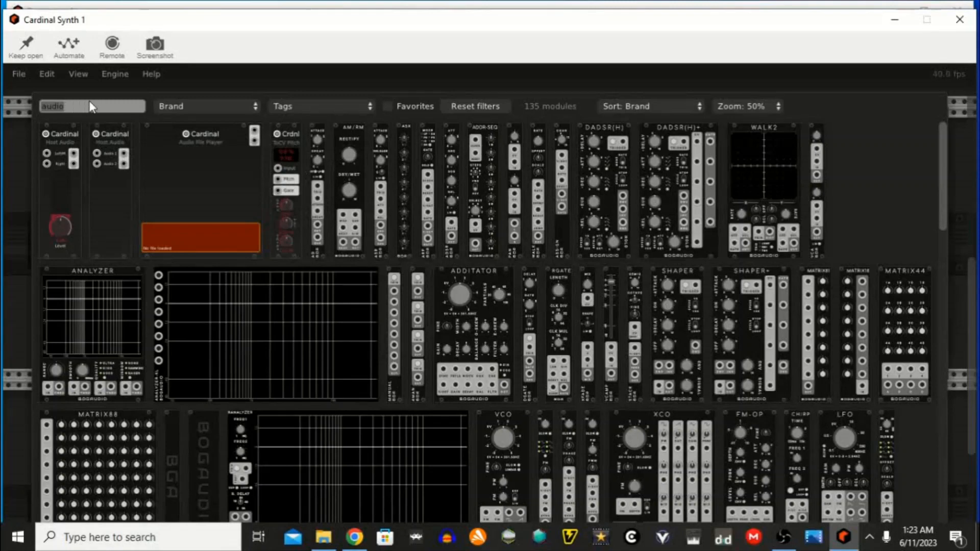
text(vca)
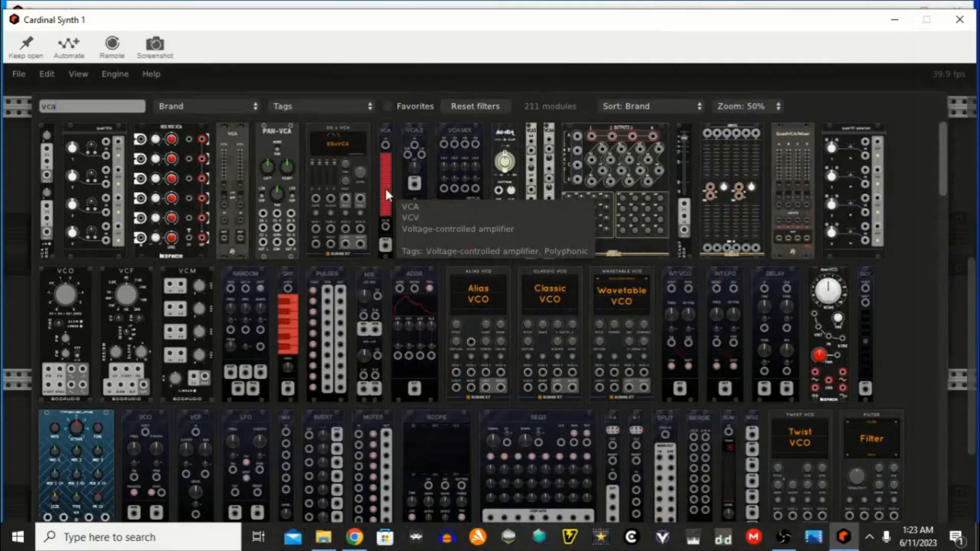
click(444, 294)
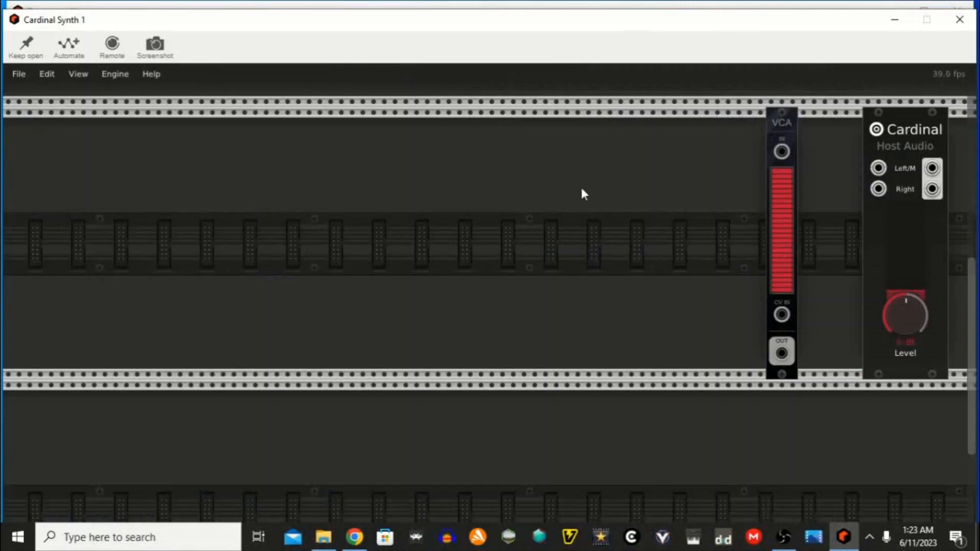
Duplicate the VCA module and move both VCAs directly against the Host Audio module's left side.
right_click(789, 127)
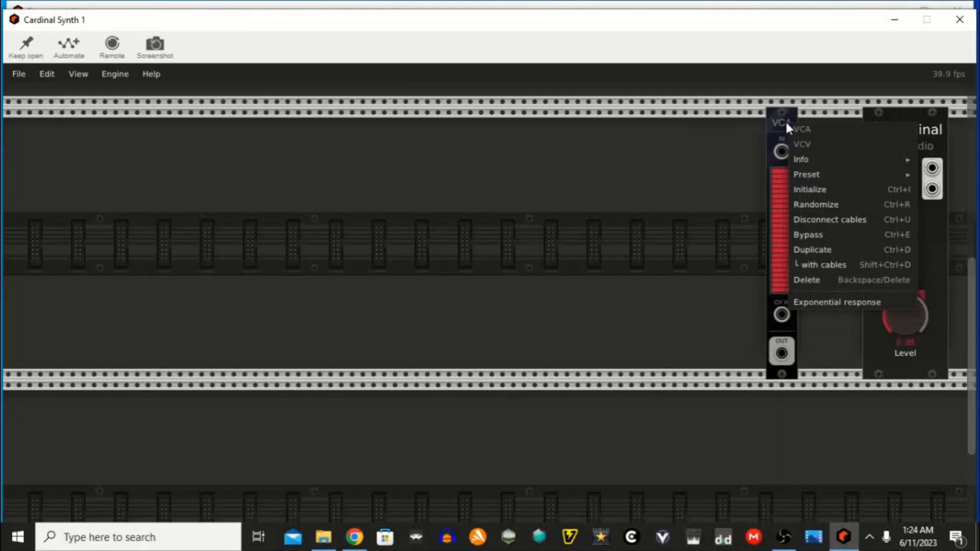
click(826, 250)
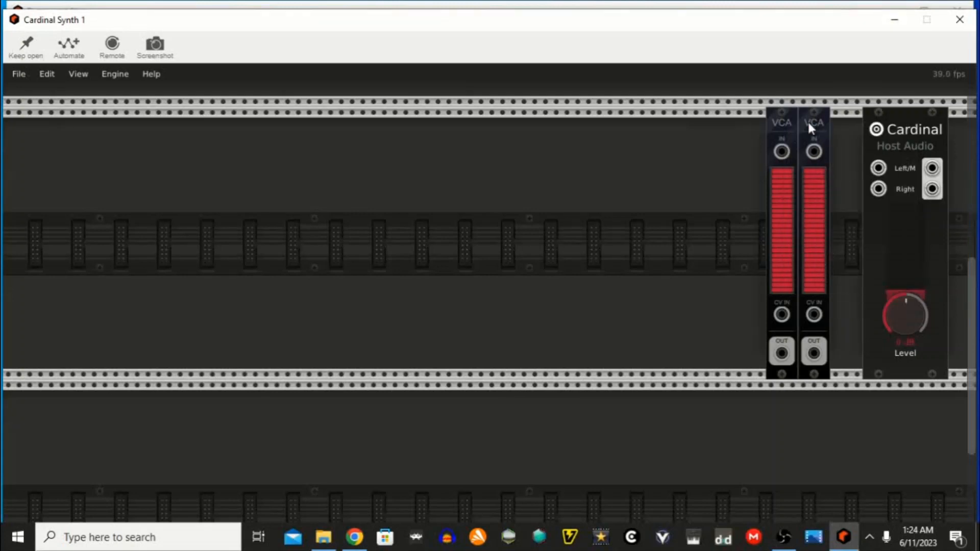
mouse_move(809, 124)
mouse_down()
mouse_move(842, 133)
mouse_move(822, 132)
mouse_up()
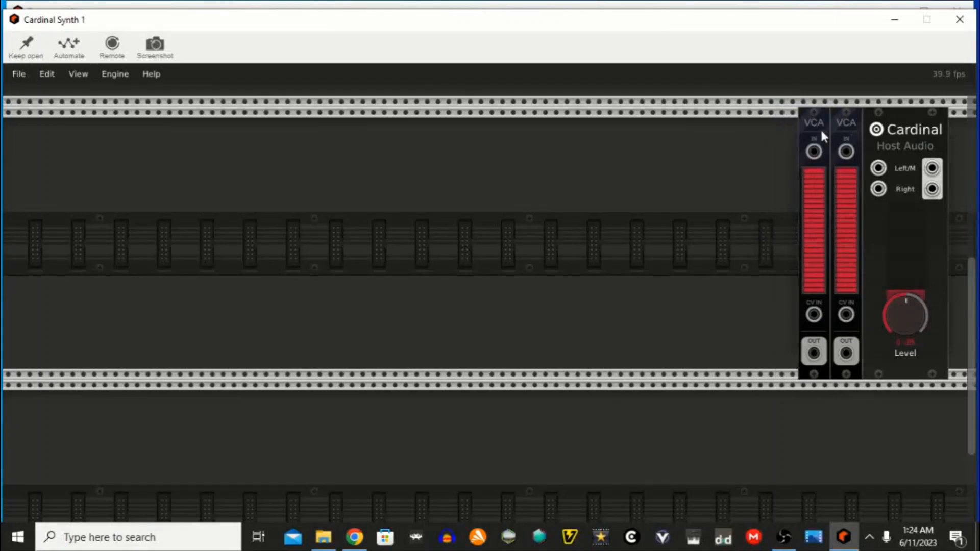
Search the modules for "mixer", add the AS 8-channel Mixer8ch and place it directly left of the two VCAs.
right_click(604, 161)
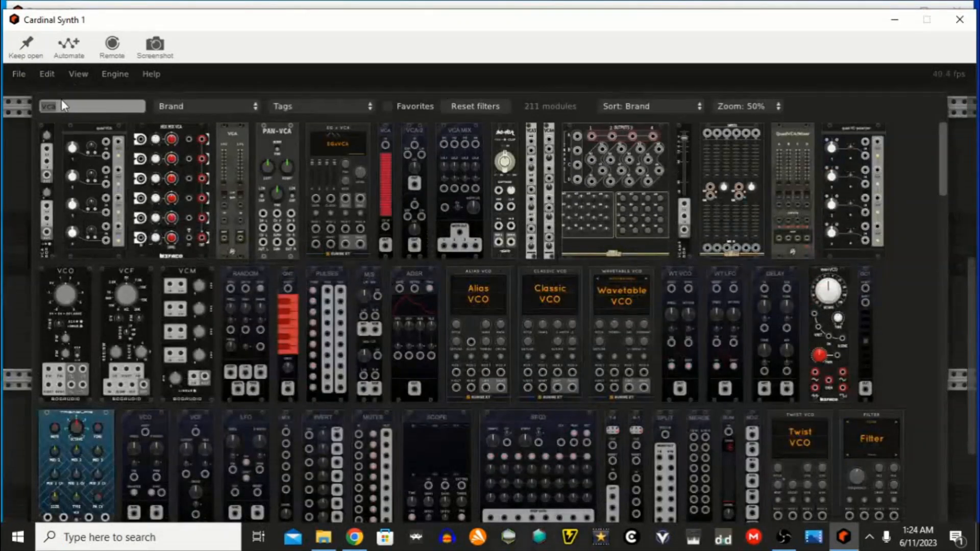
text(mixer)
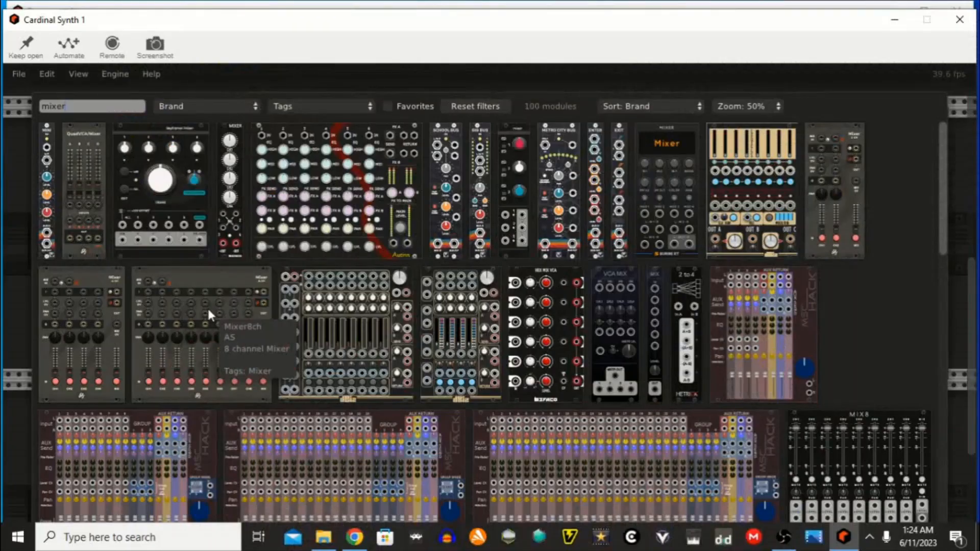
click(208, 306)
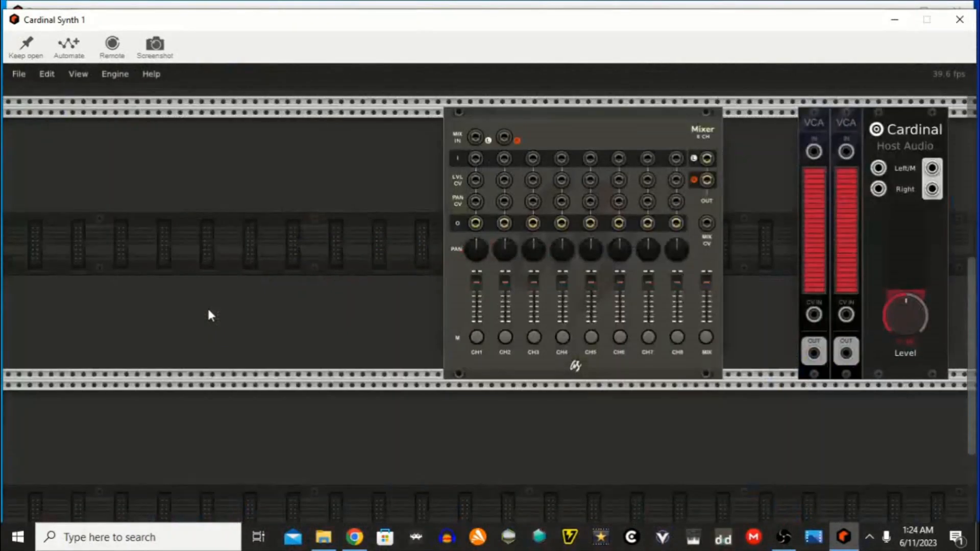
drag(609, 148, 687, 144)
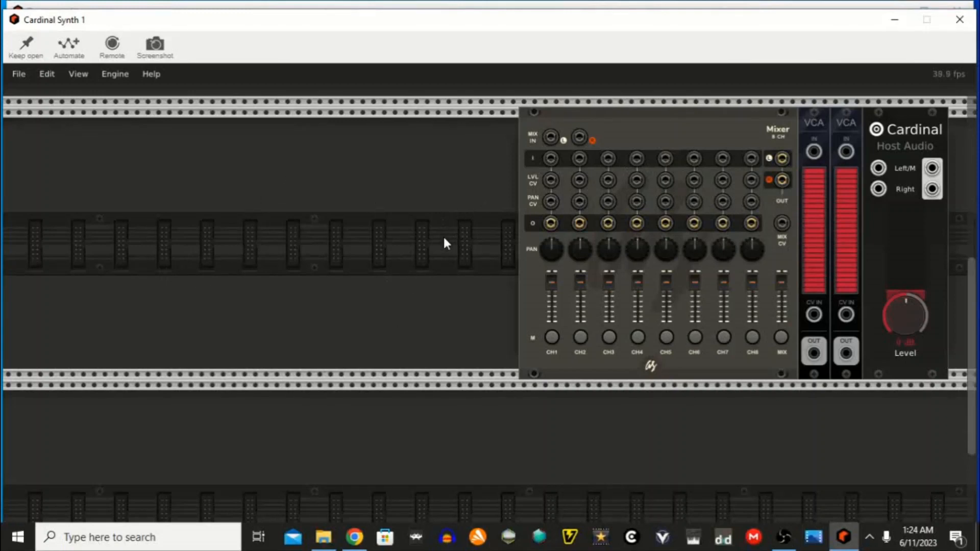
Search the modules for "drum", add the SV Modular Snare Drum N and place it left of the mixer with a gap between.
right_click(424, 179)
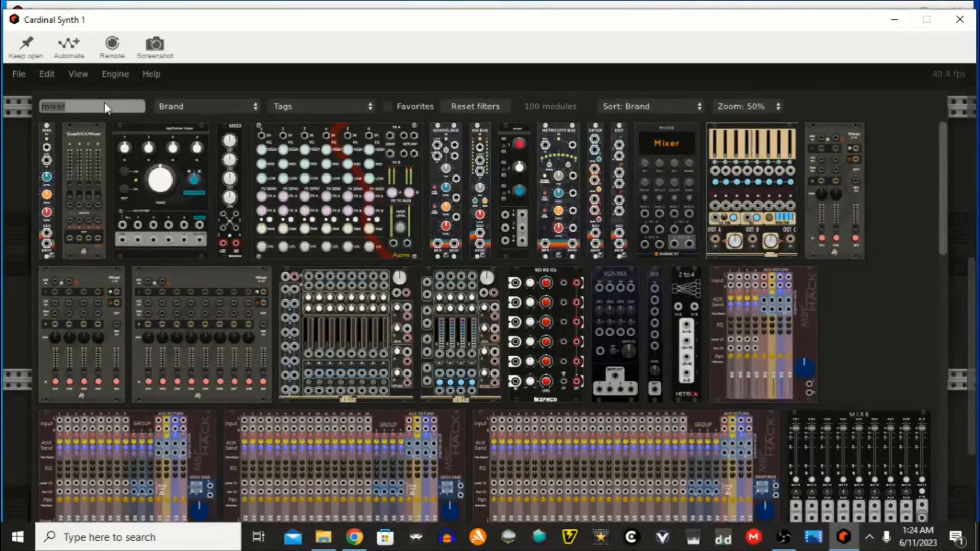
text(drum)
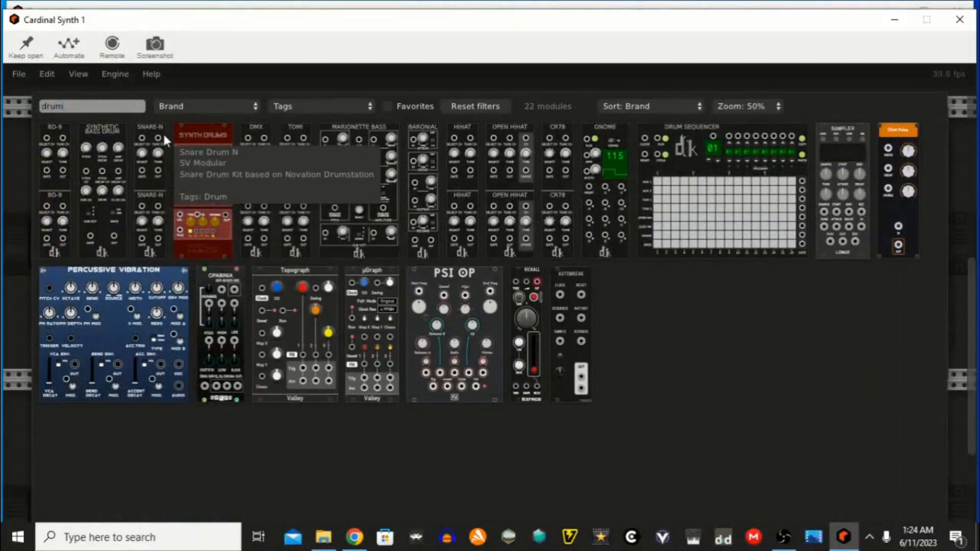
click(148, 184)
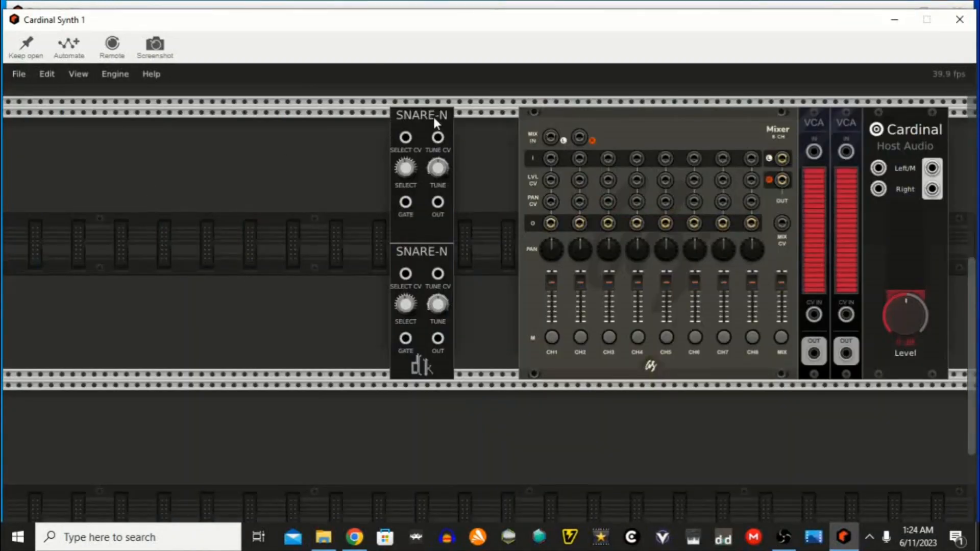
drag(433, 118, 312, 119)
Add the SV Modular Closed HiHat module and place it directly right of the SNARE-N module.
right_click(388, 173)
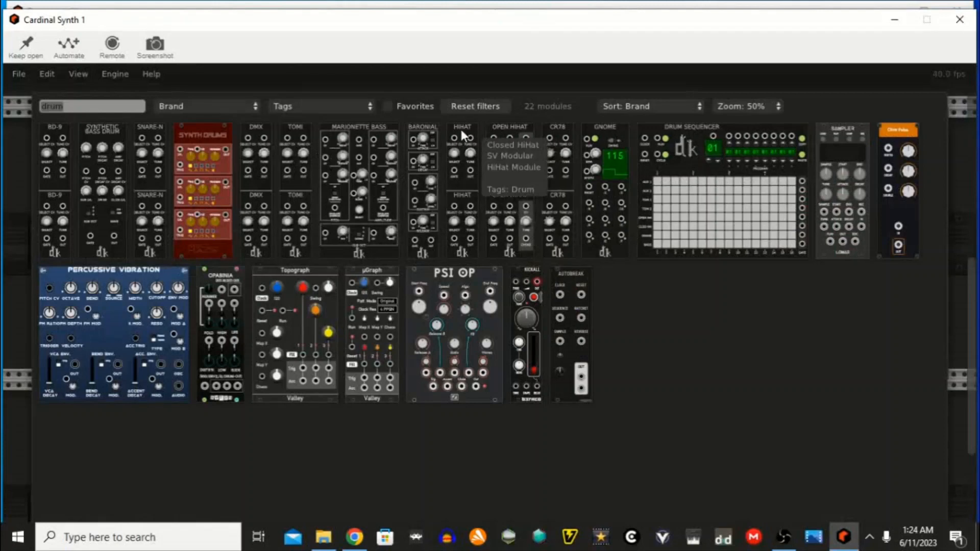
click(467, 182)
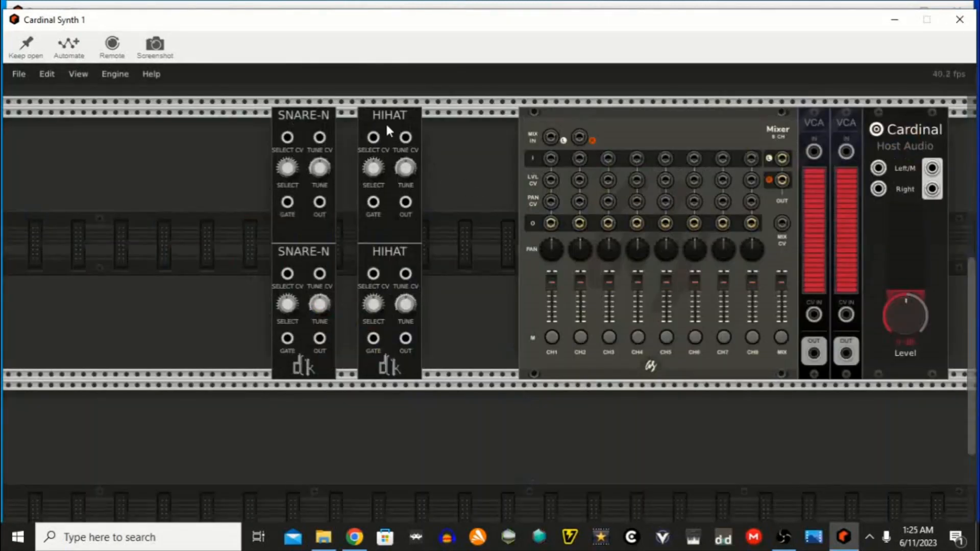
drag(385, 122, 363, 122)
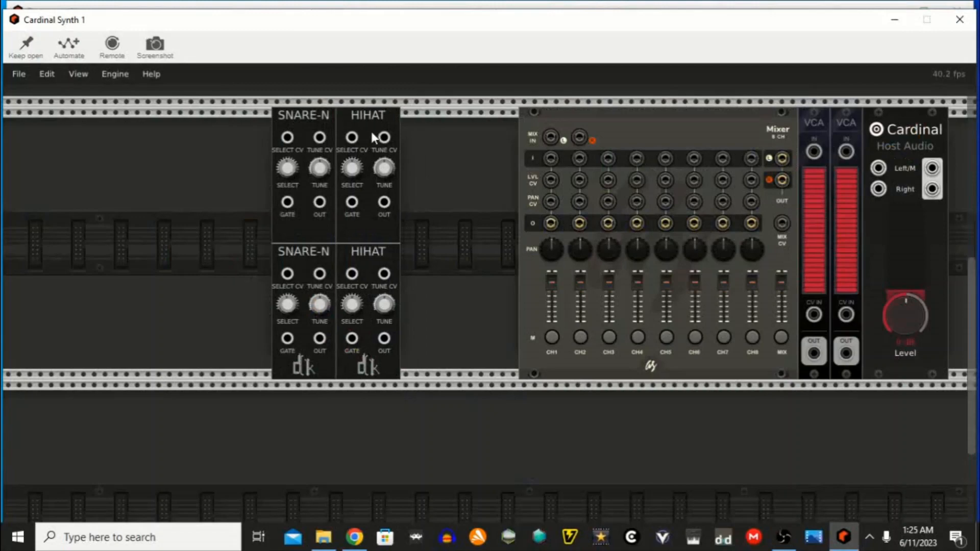
Add the BD-9 drum module directly right of HIHAT, and the Befaco Kickall module directly left of SNARE-N.
right_click(432, 156)
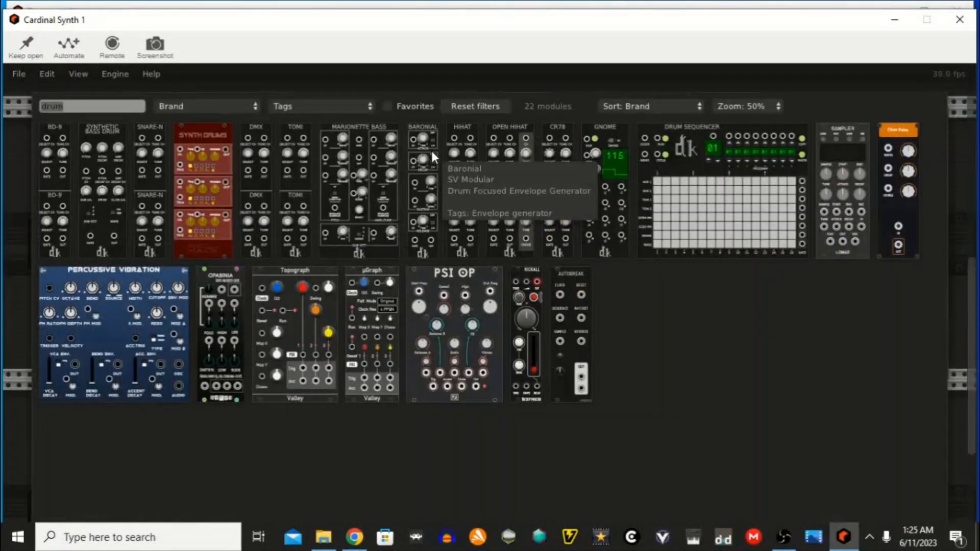
click(54, 125)
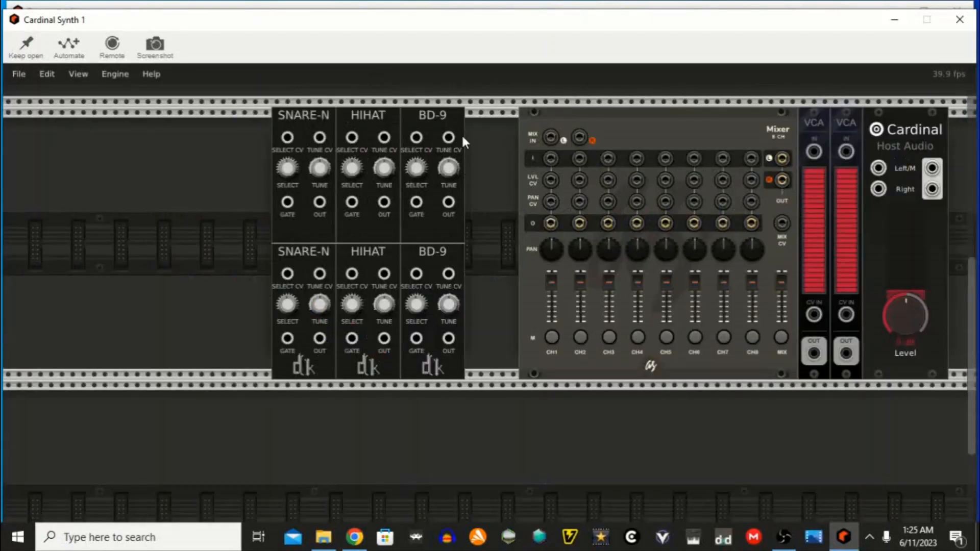
right_click(188, 189)
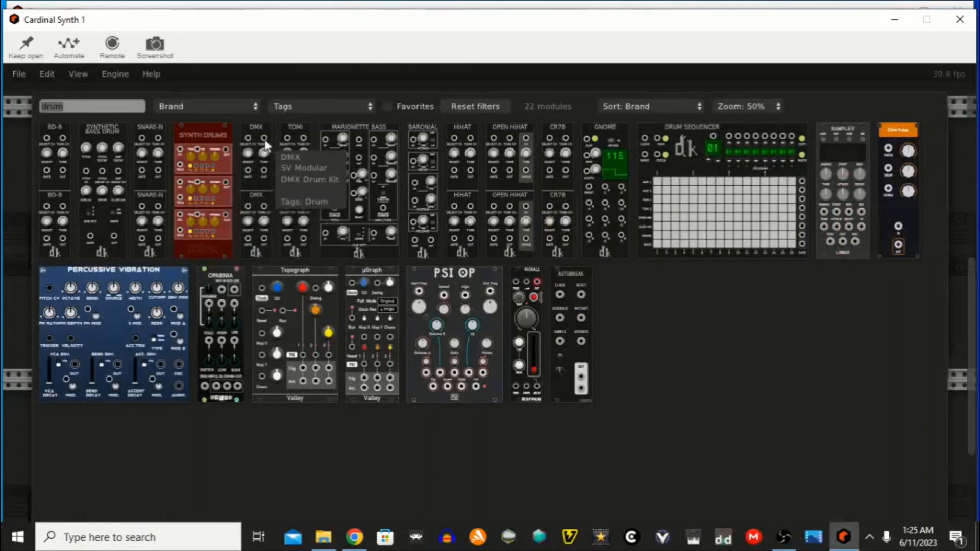
click(530, 282)
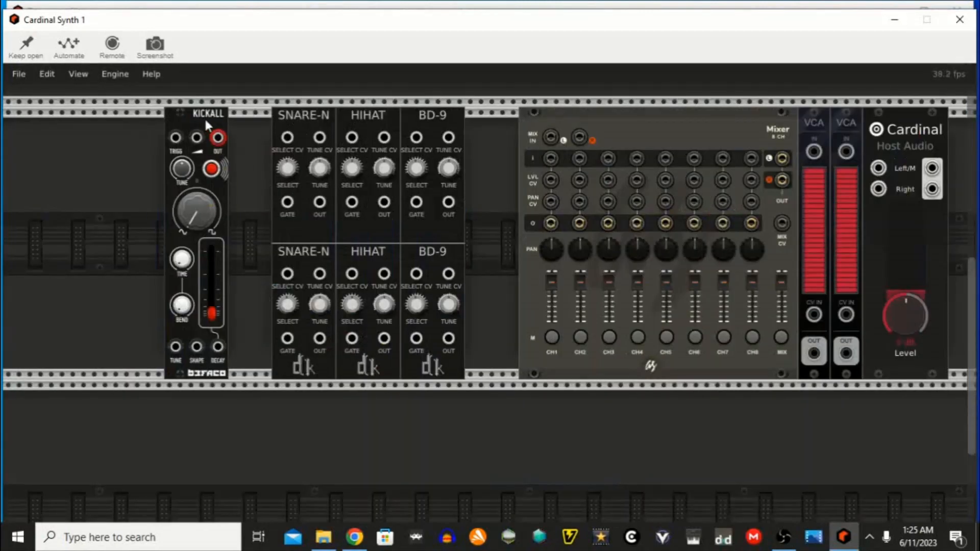
drag(204, 117, 241, 121)
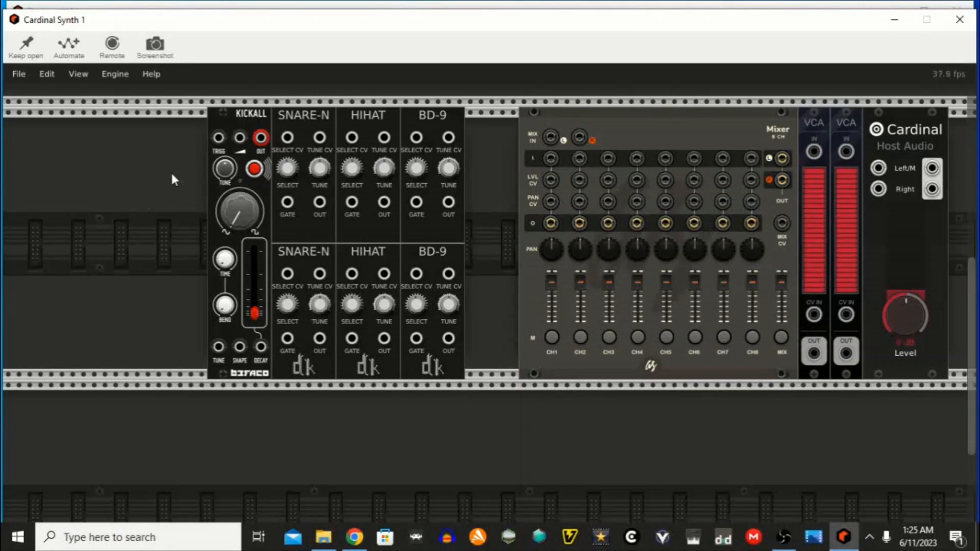
Search the modules for "midi", add Host MIDI left of Kickall with a gap, and patch its Gate output to the first VCA's CV input.
right_click(41, 153)
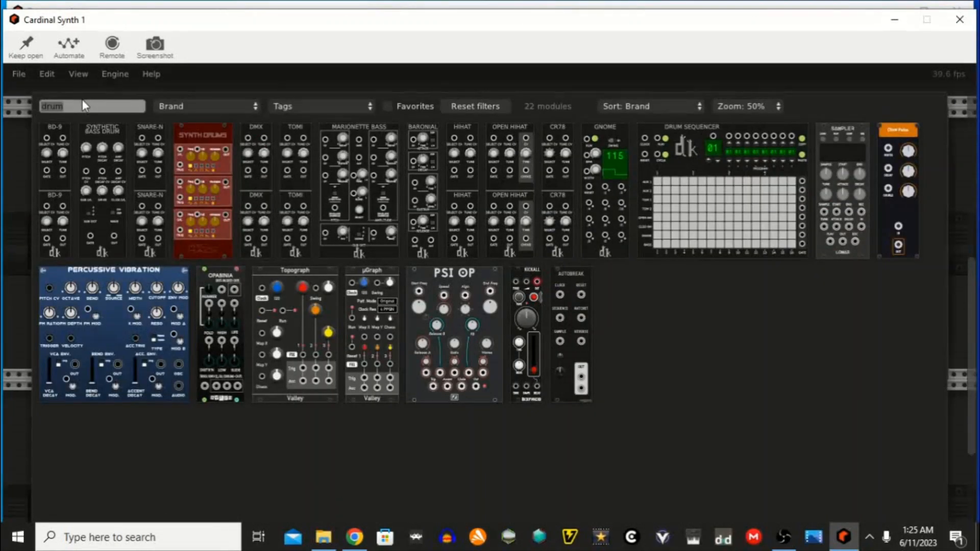
text(midi)
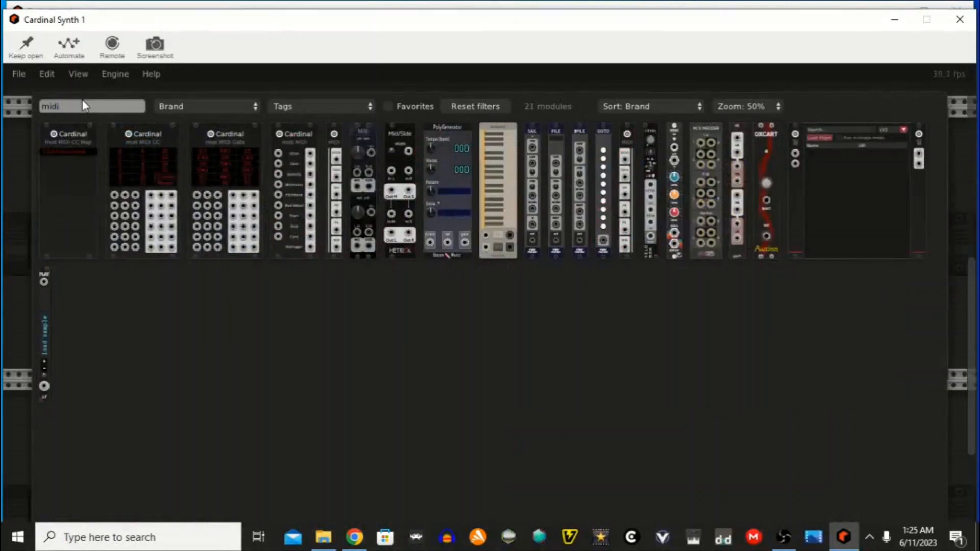
click(298, 143)
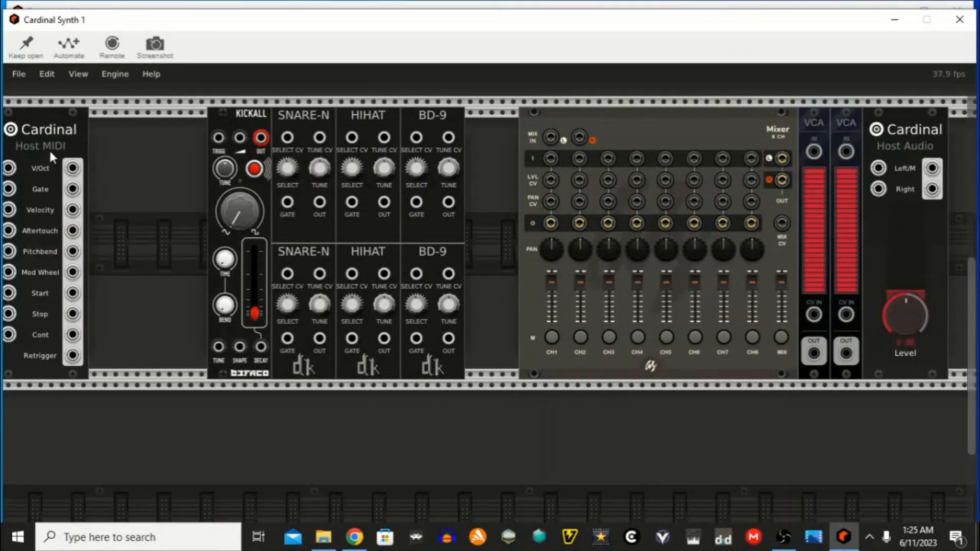
drag(50, 153, 74, 148)
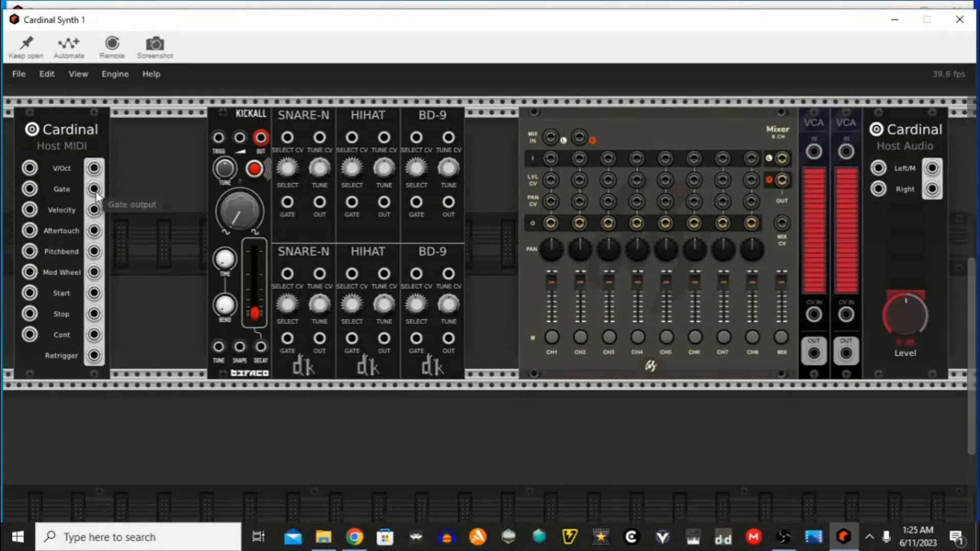
drag(100, 191, 812, 320)
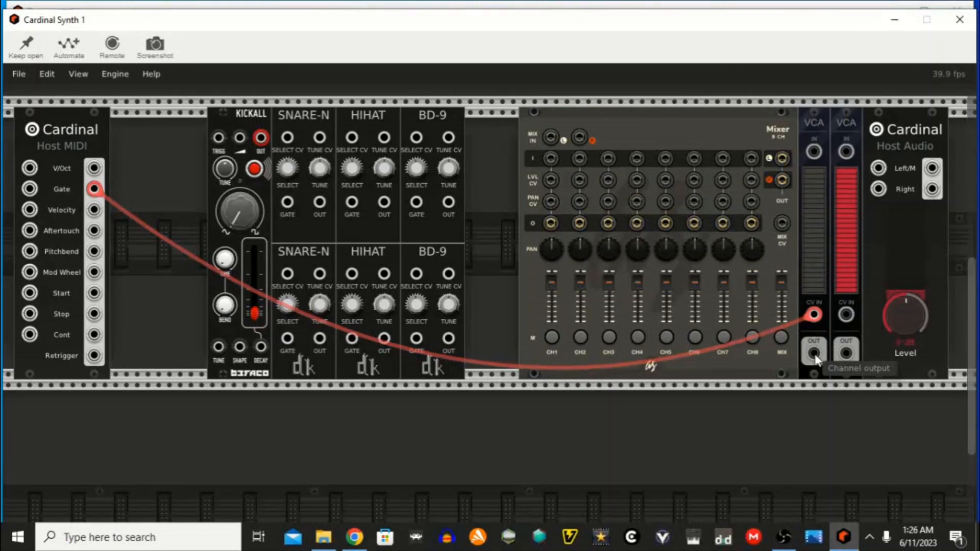
drag(815, 359, 877, 170)
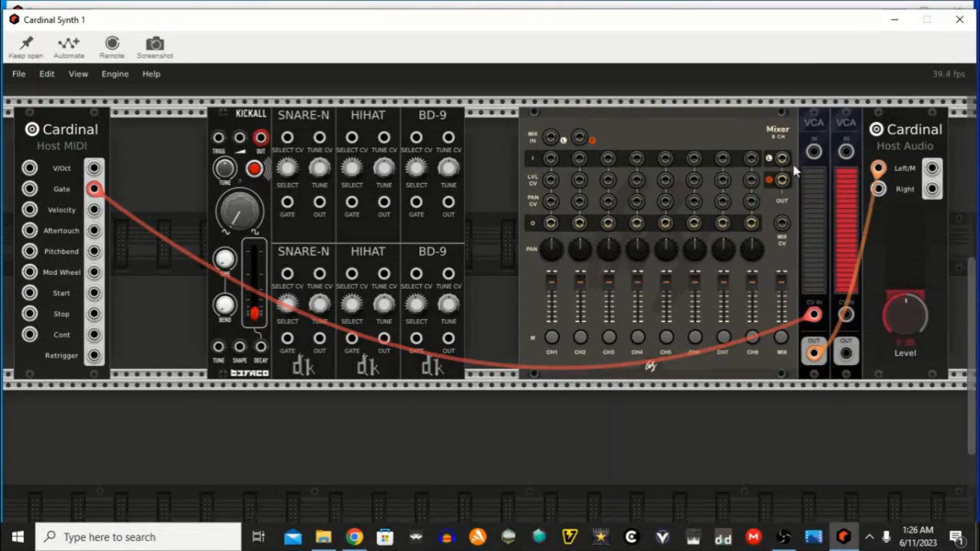
drag(785, 158, 817, 148)
scroll(416, 204, down, 3)
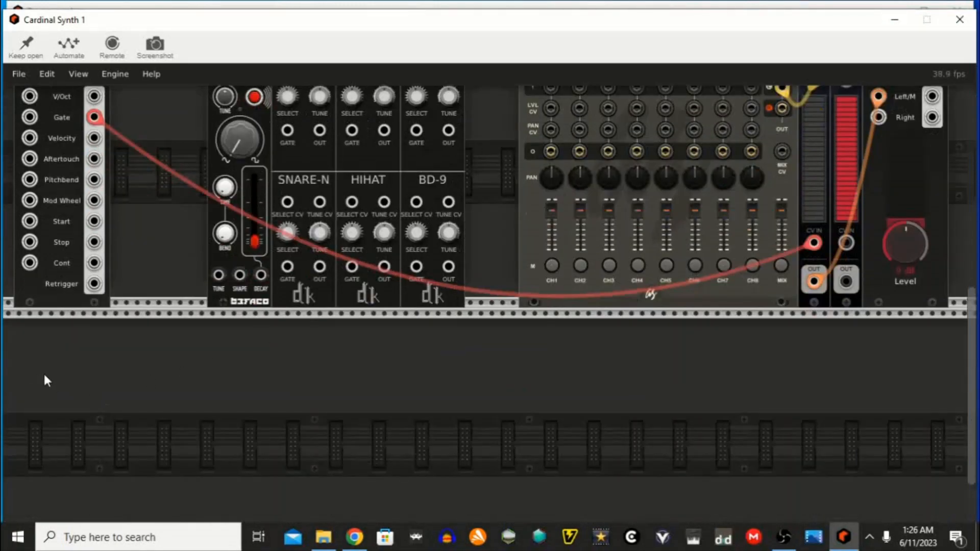
scroll(60, 364, up, 3)
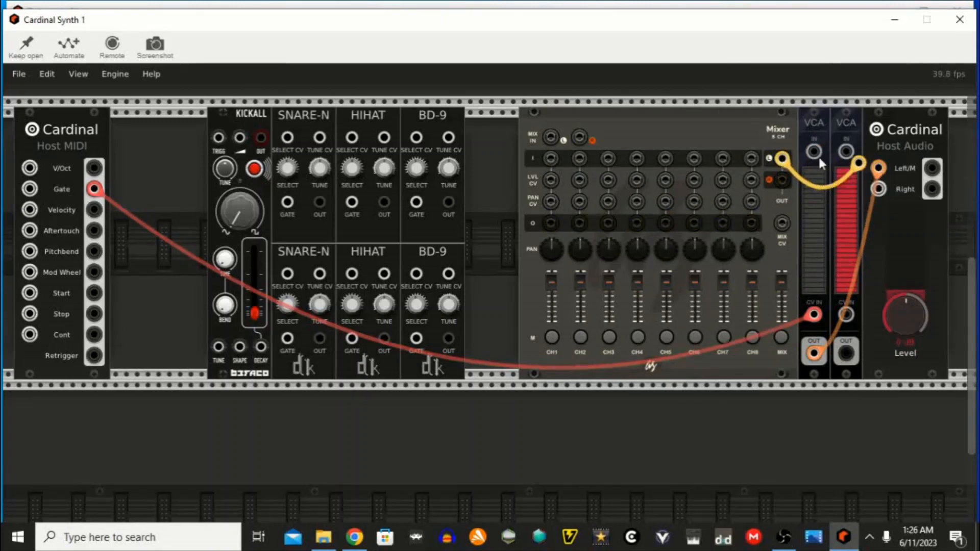
drag(819, 153, 825, 351)
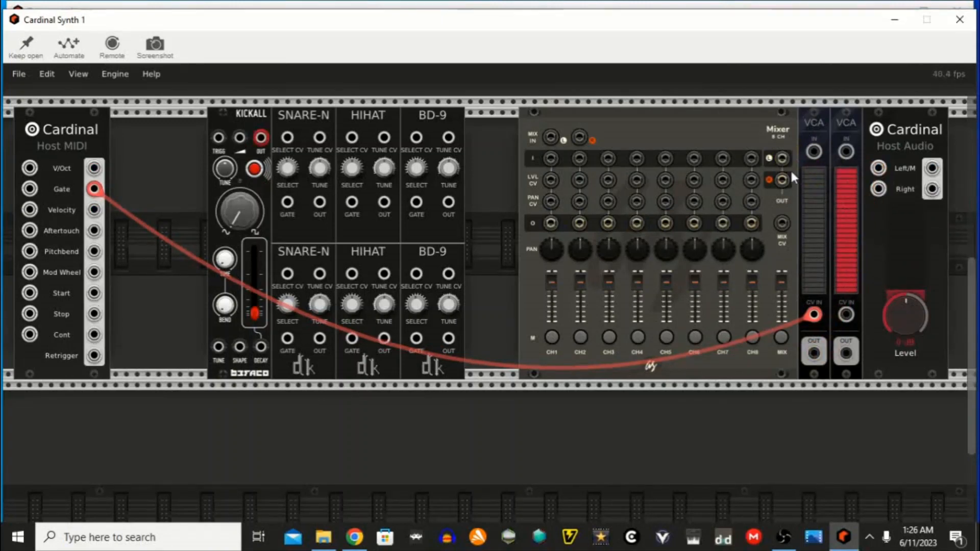
Patch the mixer's left output through the first VCA's input and output into the Host Audio module's Left/M input.
drag(782, 159, 875, 166)
drag(782, 180, 878, 189)
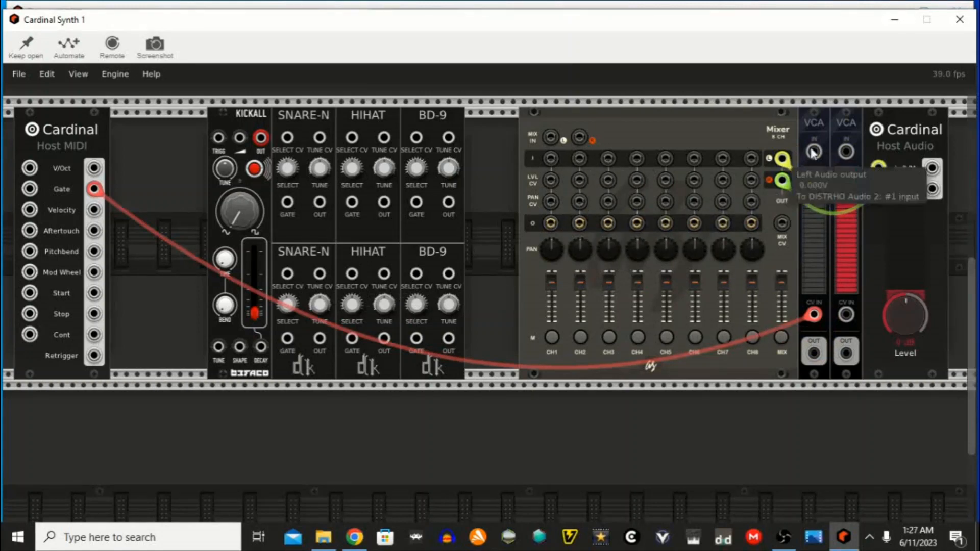
drag(878, 168, 814, 154)
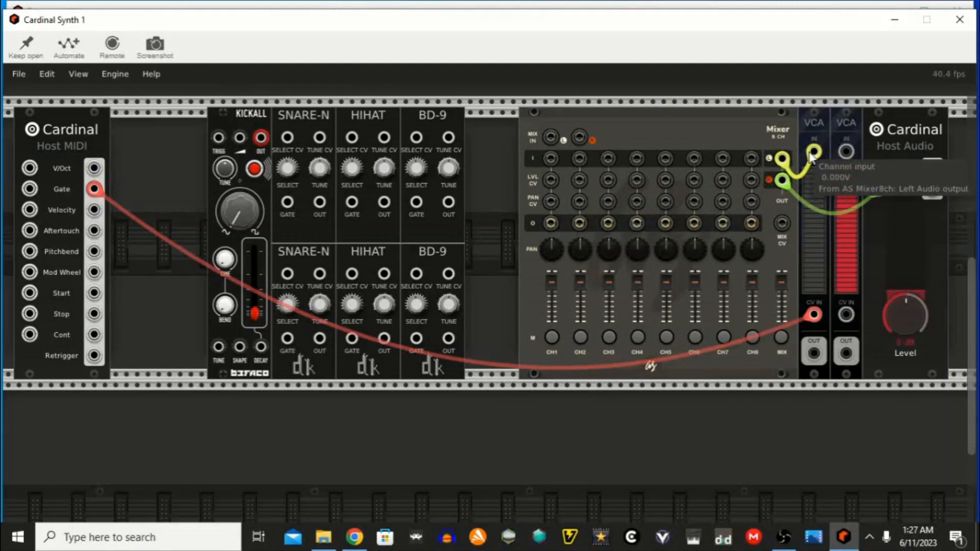
drag(878, 189, 781, 194)
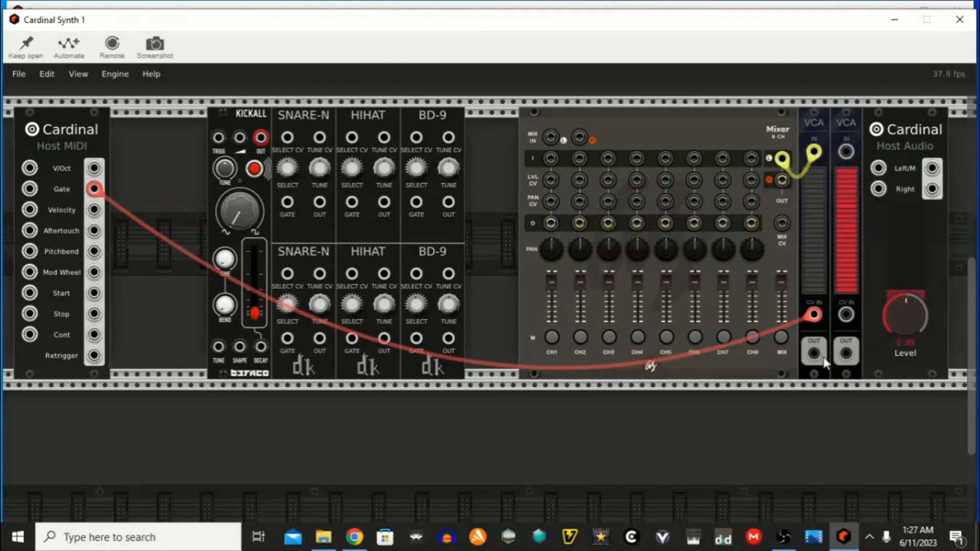
drag(813, 353, 878, 169)
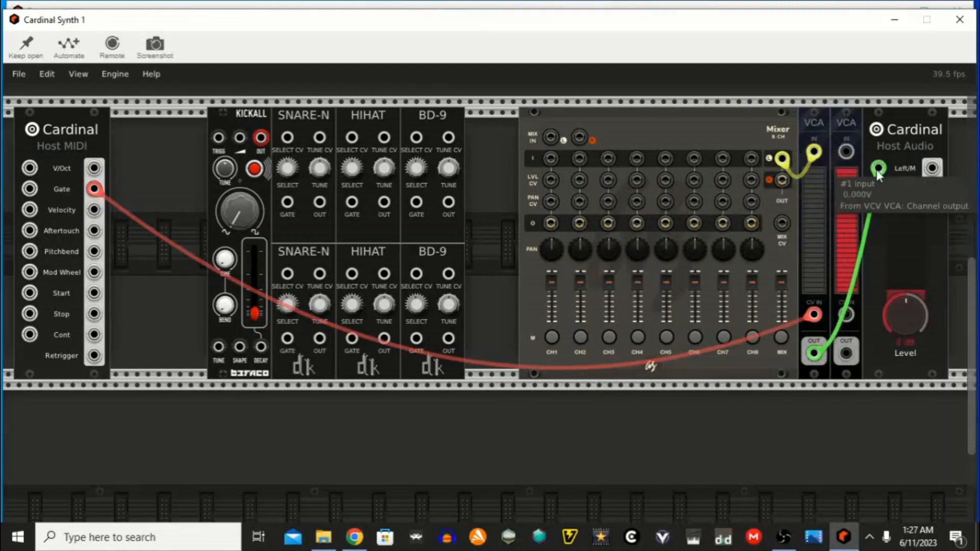
Clear the module search, filter by the Clock generator tag and add the Impromptu Clkd module in the row below Host MIDI.
scroll(467, 396, down, 5)
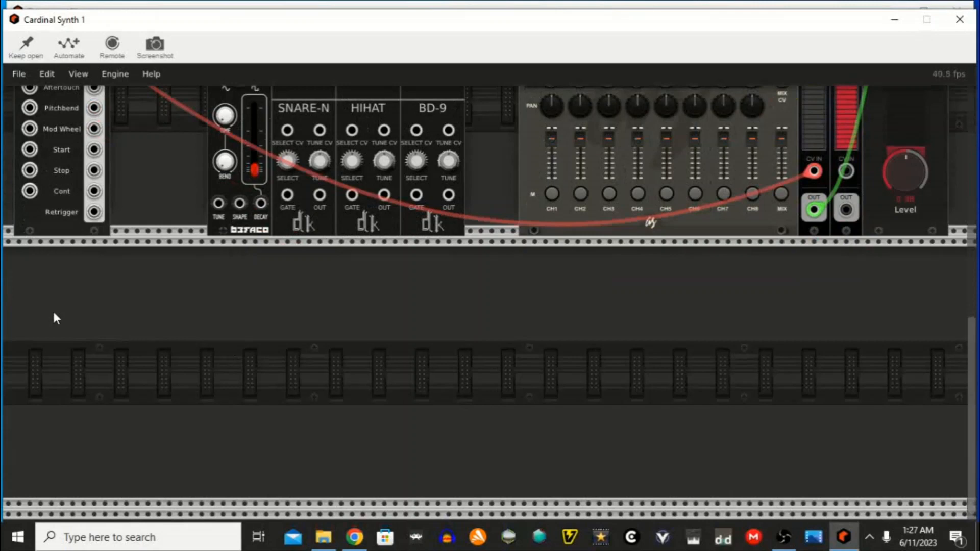
right_click(54, 314)
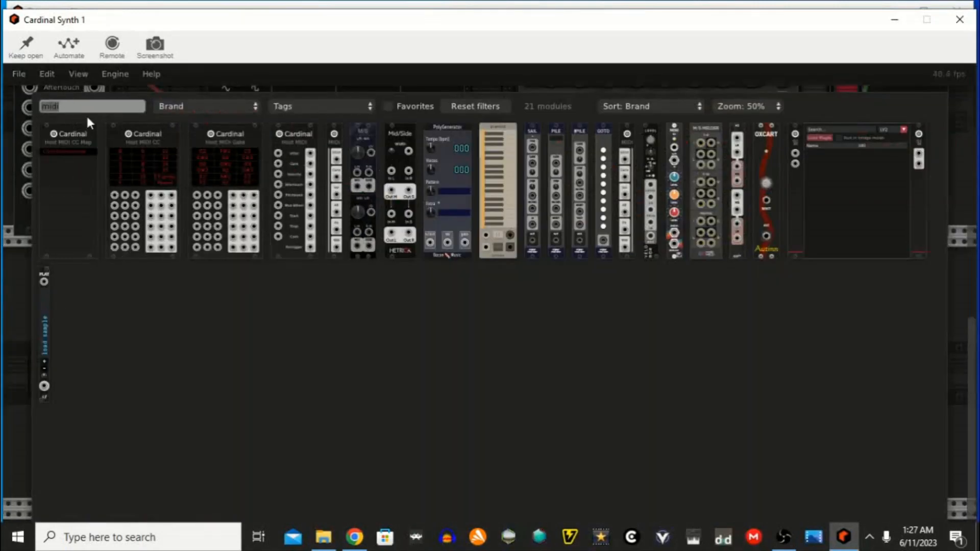
click(347, 108)
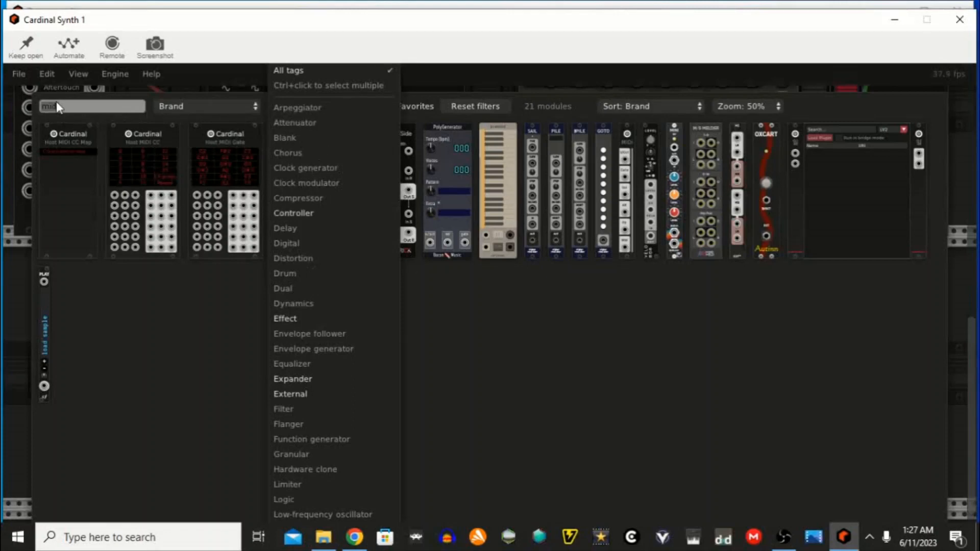
key(BackSpace)
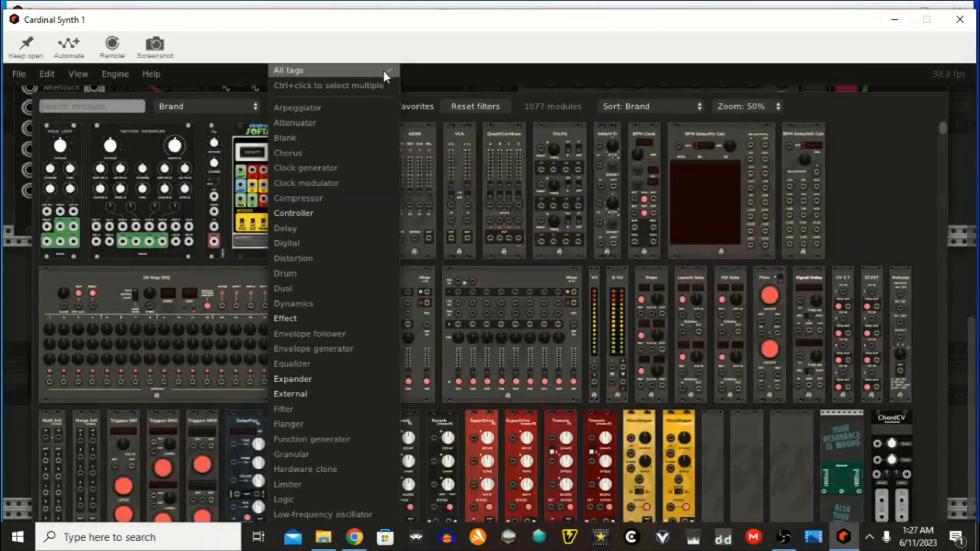
click(359, 76)
click(324, 105)
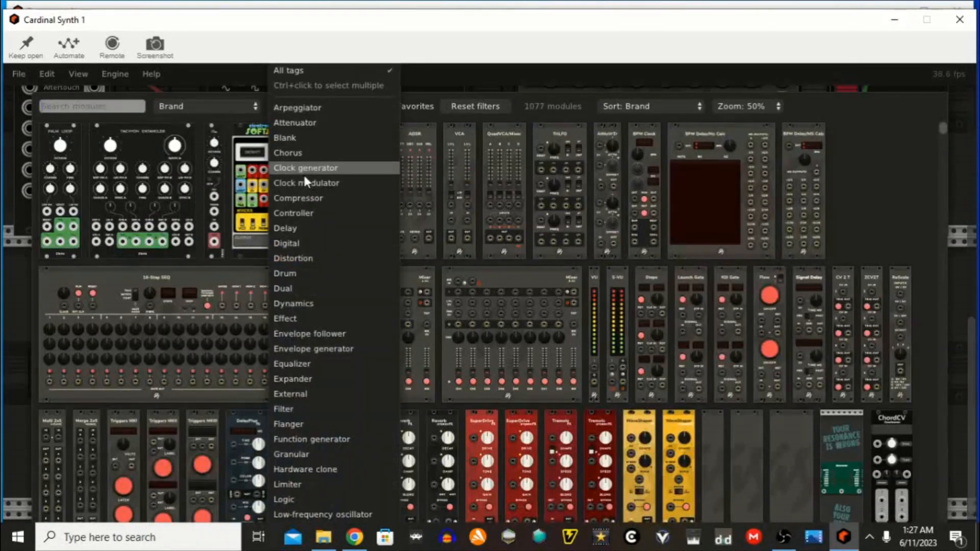
click(320, 169)
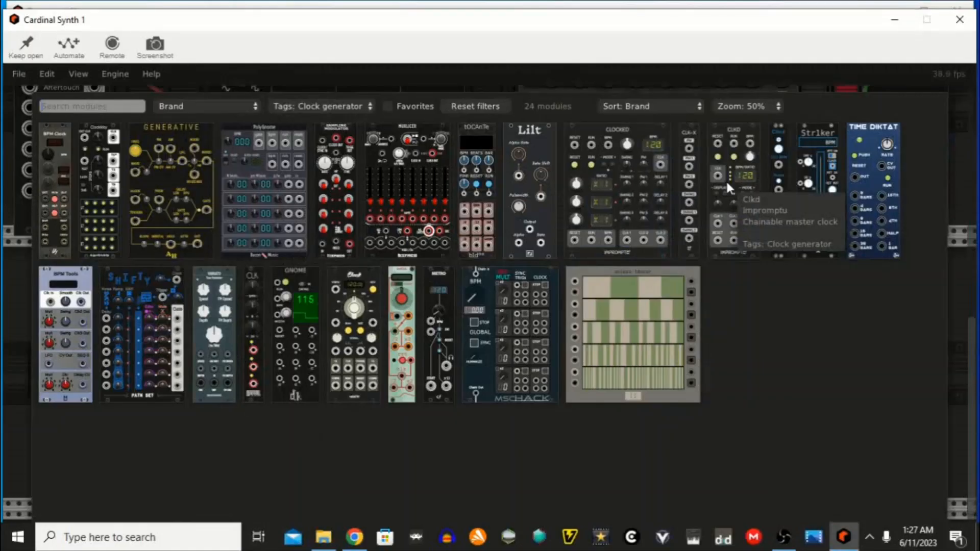
click(389, 244)
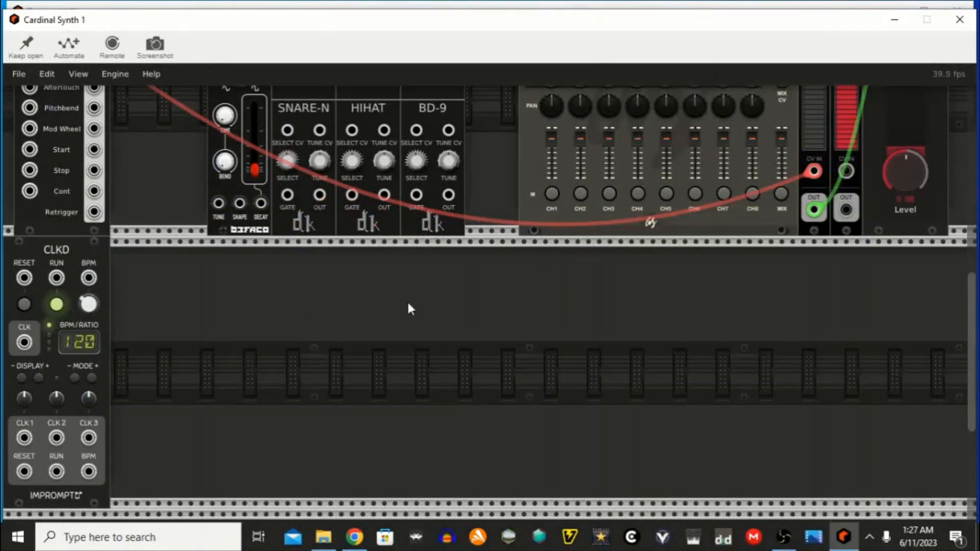
Reset the tag filter, search the modules for "seq" and add the Impromptu GateSeq64 directly right of CLKD.
right_click(239, 299)
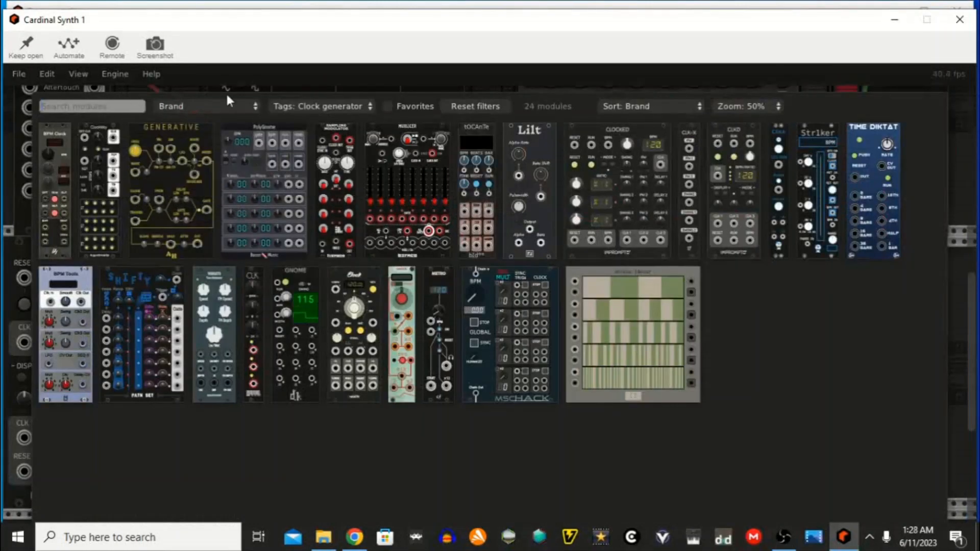
click(333, 106)
click(308, 71)
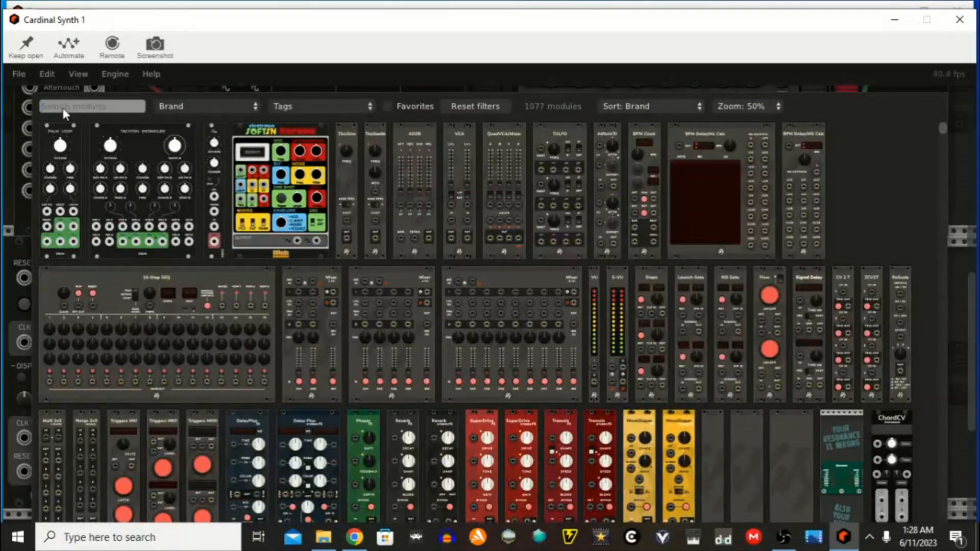
text(seq)
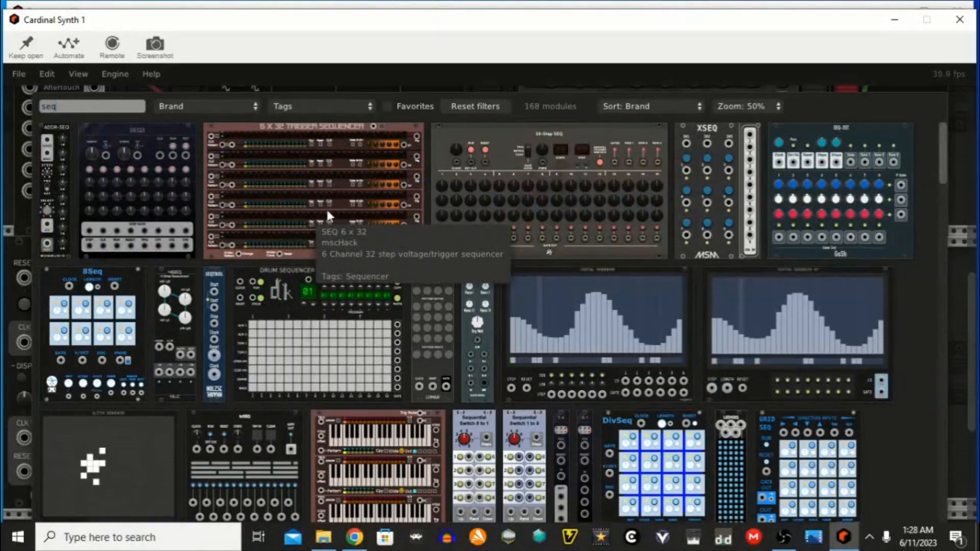
scroll(427, 192, down, 1)
scroll(410, 207, down, 2)
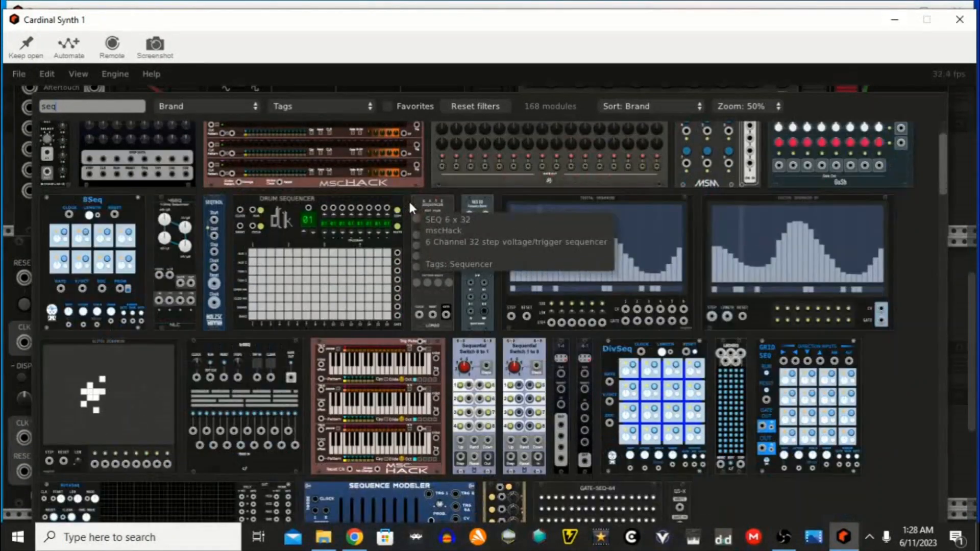
scroll(408, 200, down, 1)
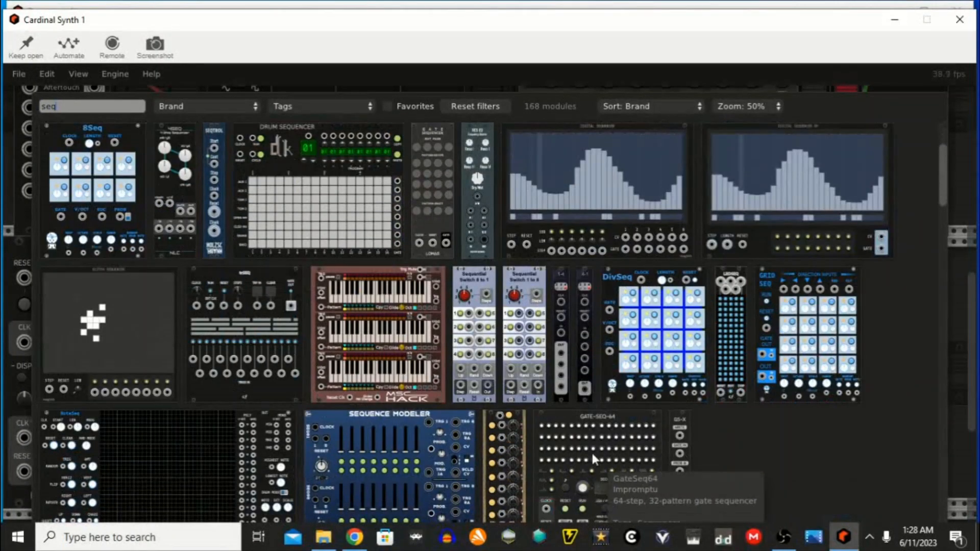
click(615, 443)
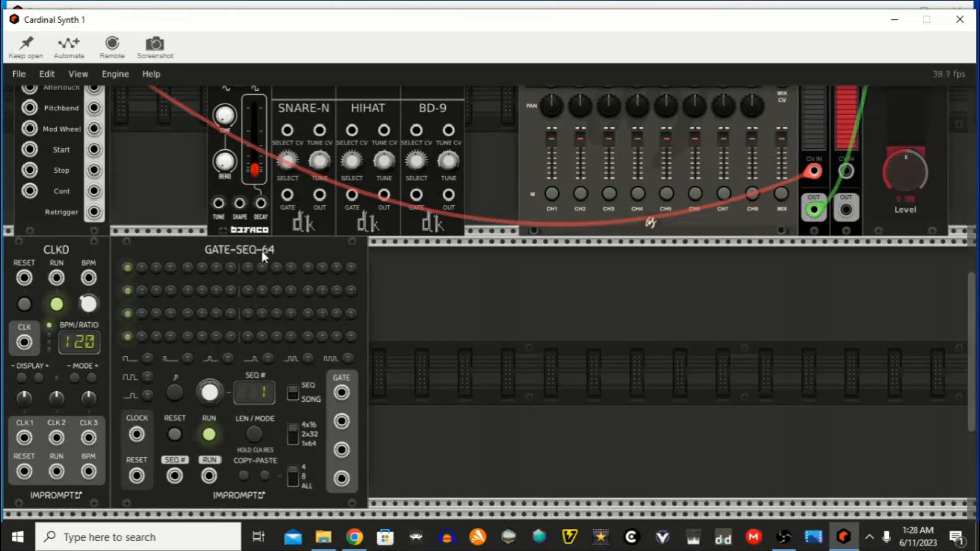
Shift CLKD slightly right and align GATE-SEQ-64 directly beneath the Kickall and drum modules, leaving a gap between the two.
drag(261, 248, 449, 264)
drag(68, 255, 124, 249)
drag(413, 253, 345, 284)
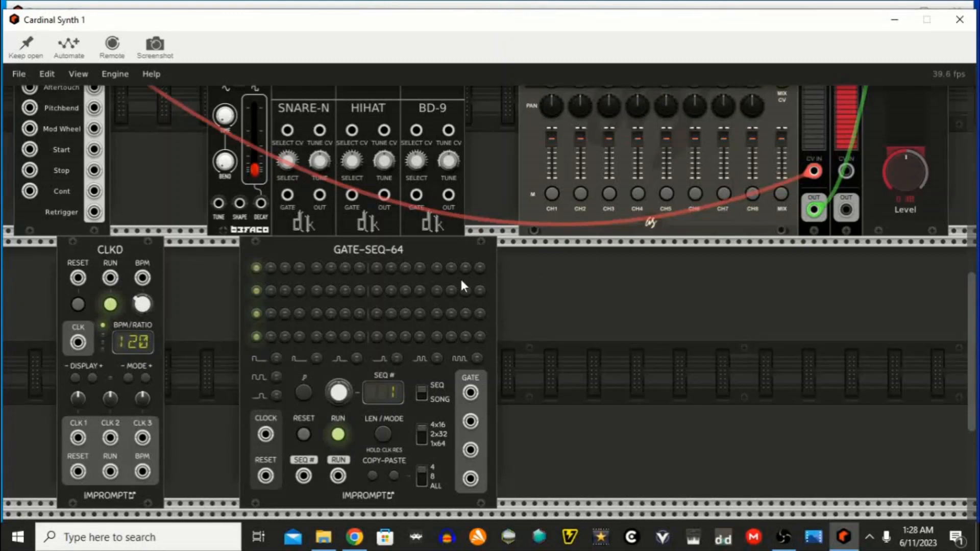
drag(431, 251, 387, 247)
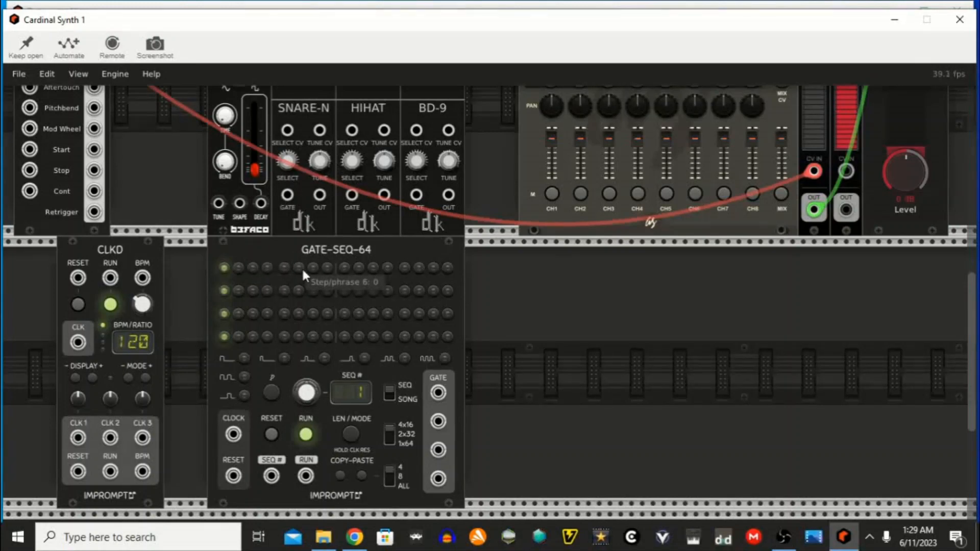
scroll(296, 215, up, 3)
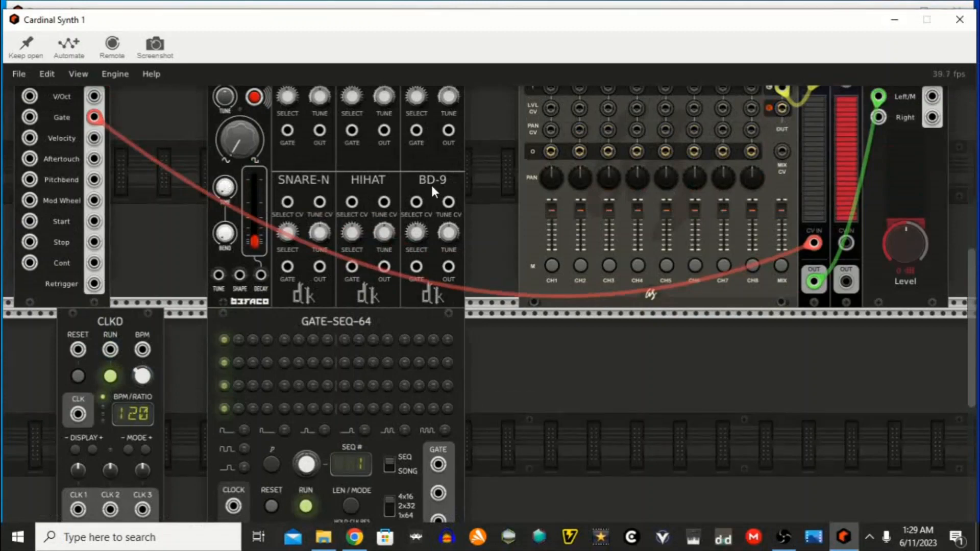
scroll(431, 183, down, 5)
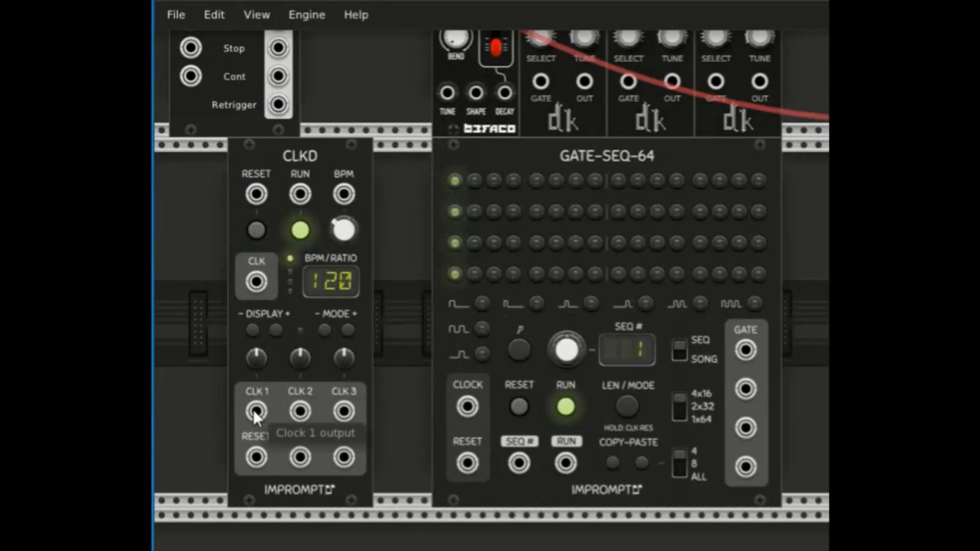
Patch CLKD's clock 1 output into the GATE-SEQ-64 clock input, and set CLKD to ratio x3 for clock 1 at 112 BPM.
drag(255, 410, 468, 407)
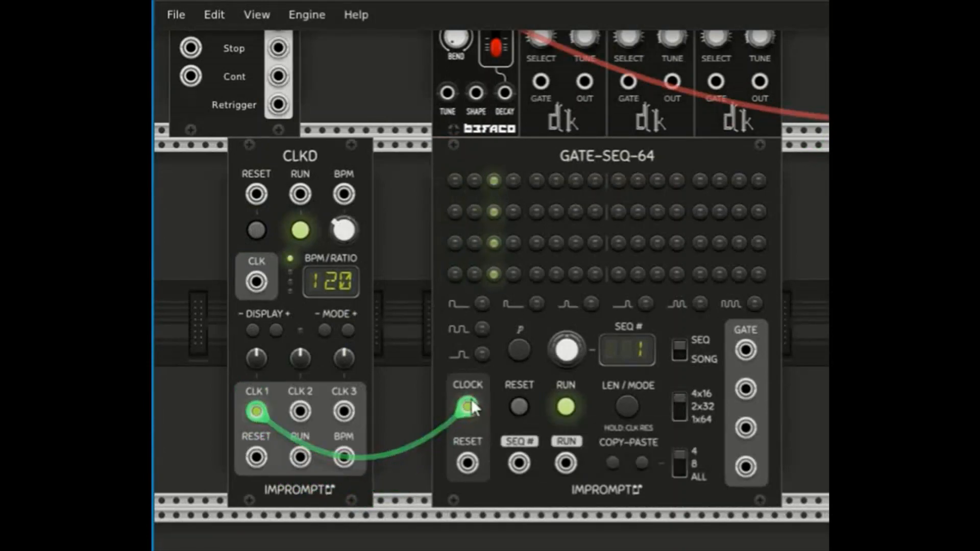
scroll(511, 276, up, 2)
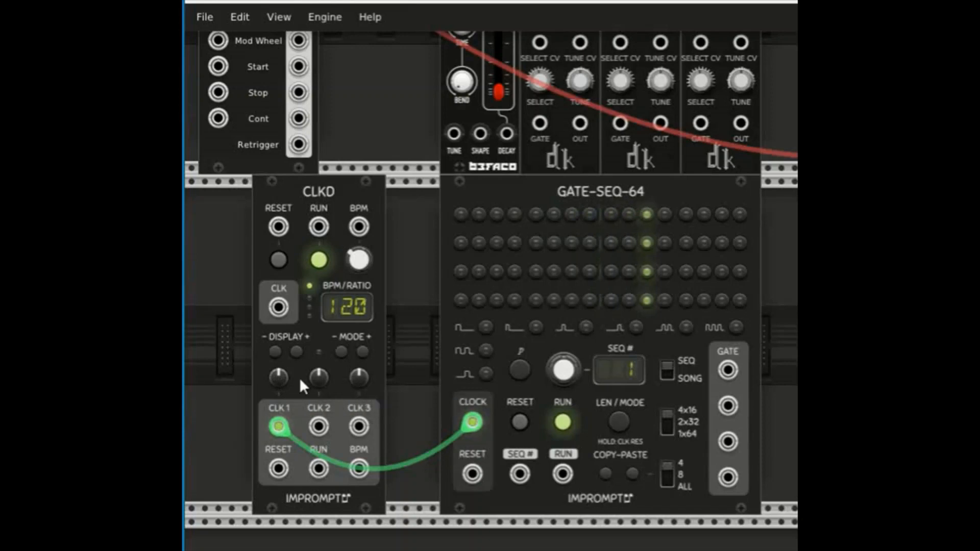
click(280, 376)
drag(280, 374, 308, 283)
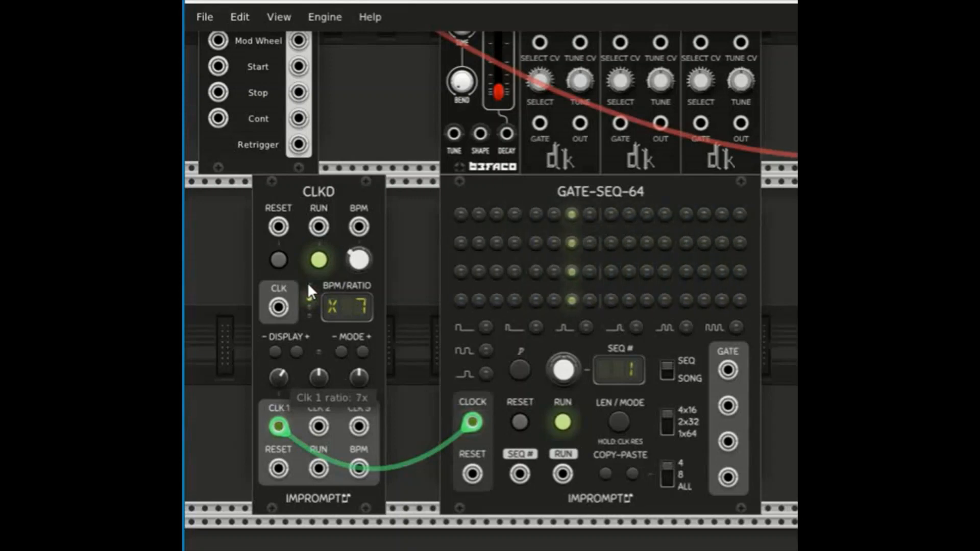
drag(307, 283, 300, 318)
drag(296, 331, 293, 337)
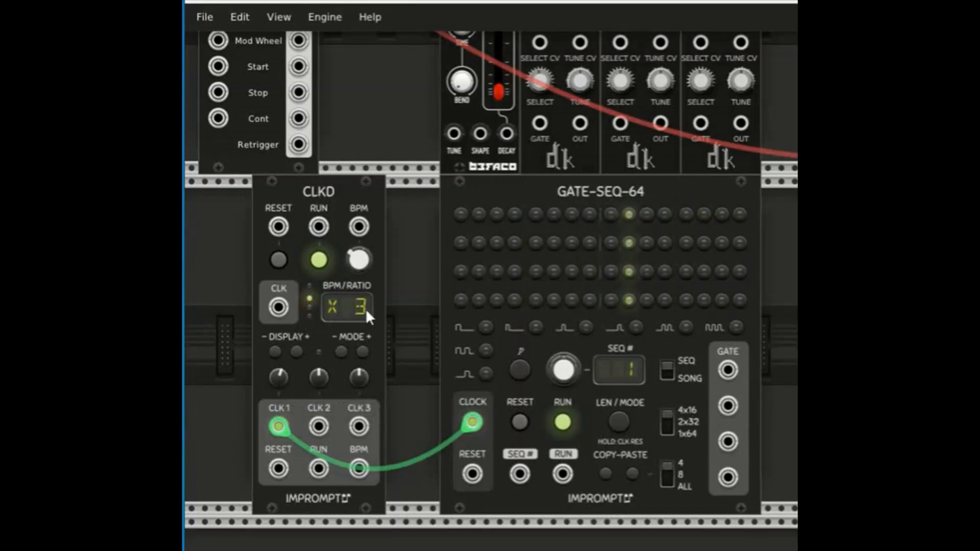
mouse_move(351, 262)
mouse_move(350, 262)
mouse_down()
mouse_move(339, 289)
mouse_move(352, 273)
mouse_up()
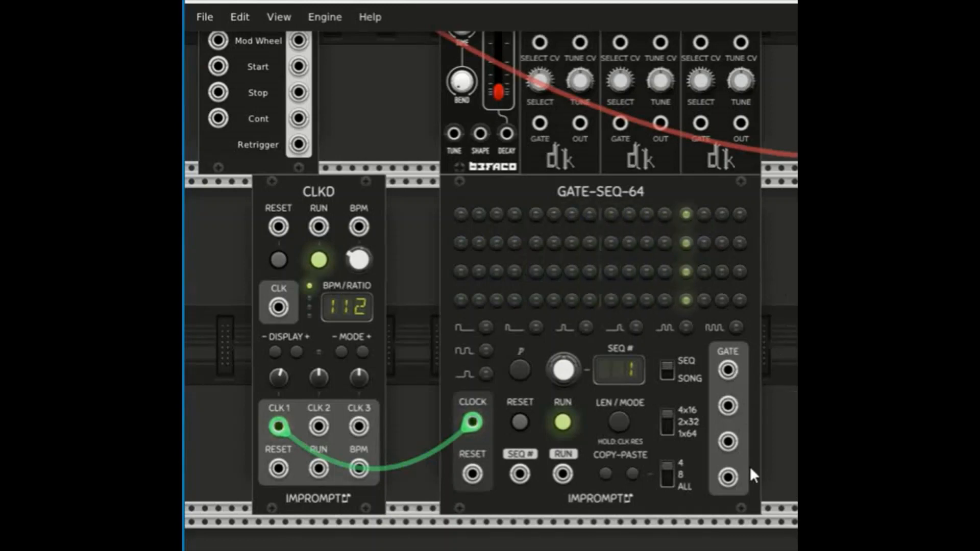
Patch the sequencer's track 1 gate output into the Kickall trigger input and the Kickall output into mixer channel 1.
scroll(745, 406, up, 2)
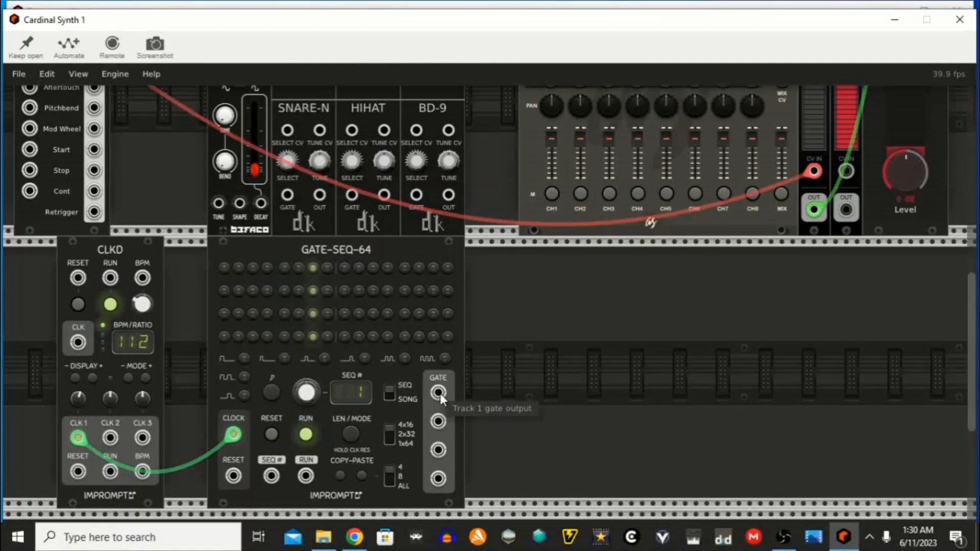
drag(440, 393, 264, 416)
drag(119, 474, 48, 65)
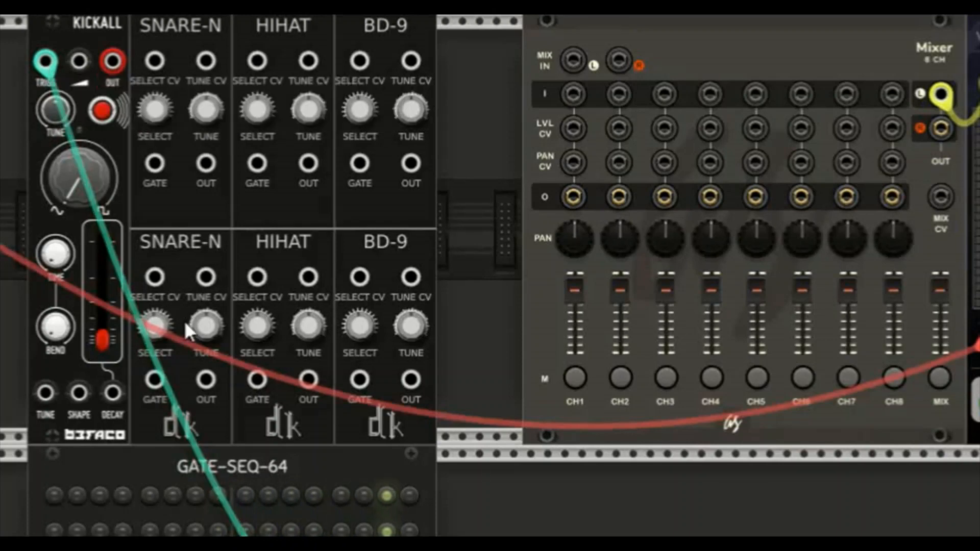
drag(117, 61, 574, 93)
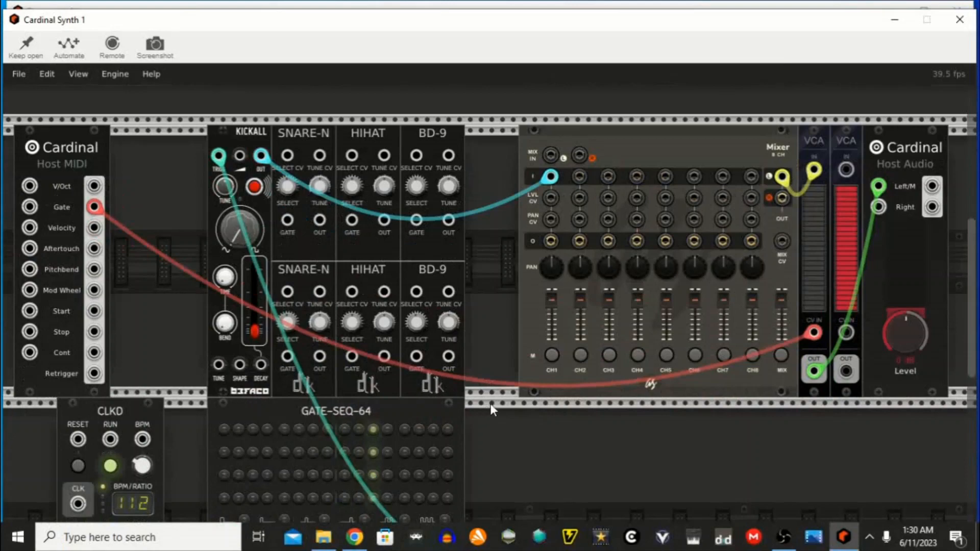
Patch the track 2 gate output into the lower SNARE-N gate input and that snare's output into mixer channel 2.
scroll(490, 404, down, 2)
scroll(493, 397, down, 2)
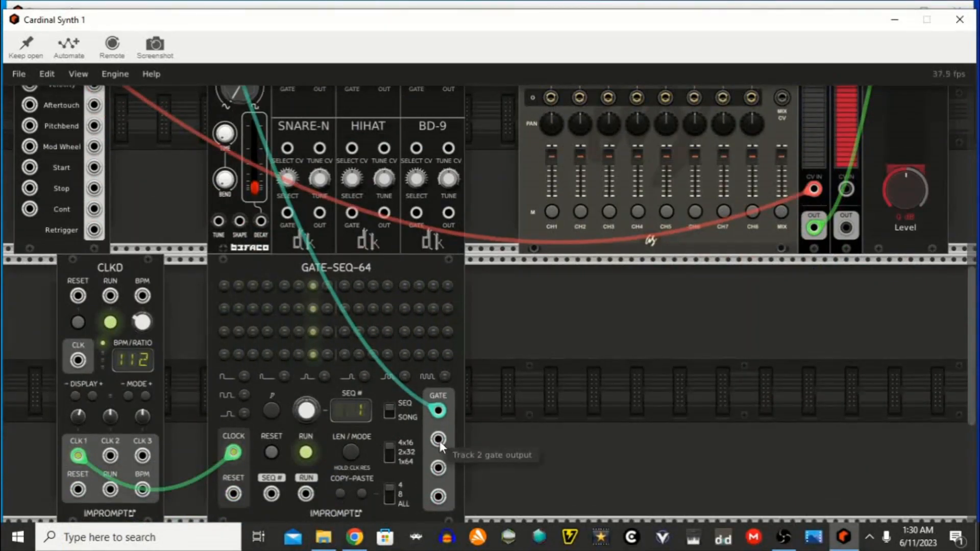
drag(439, 441, 287, 310)
scroll(306, 199, up, 3)
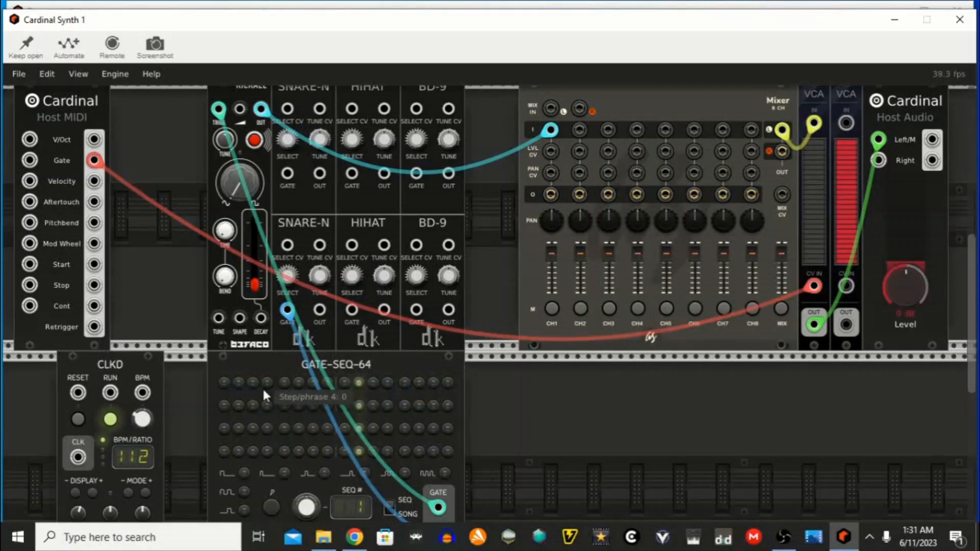
drag(320, 310, 579, 131)
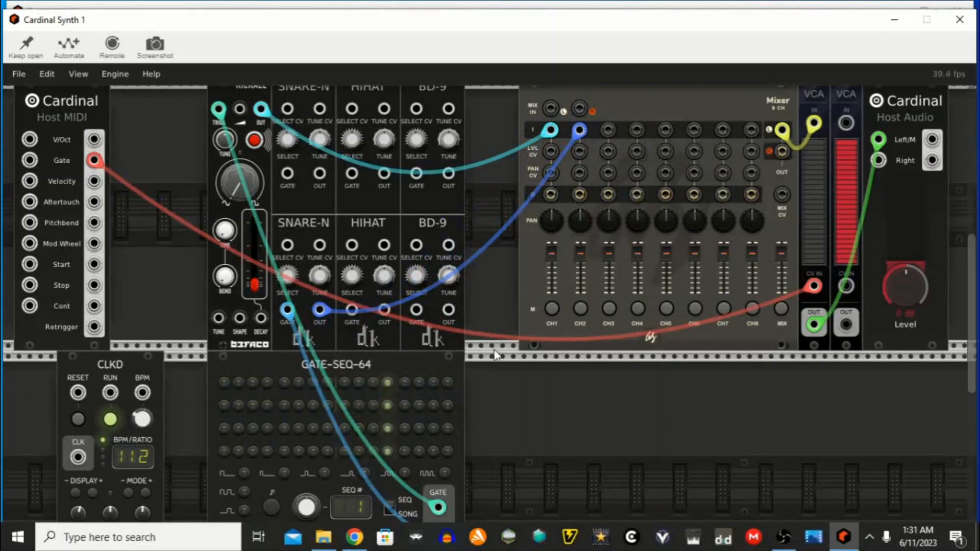
Patch the track 3 and 4 gates into the lower HIHAT and BD-9 gate inputs, and their outputs into mixer channels 3 and 4.
scroll(477, 471, up, 2)
scroll(490, 454, down, 4)
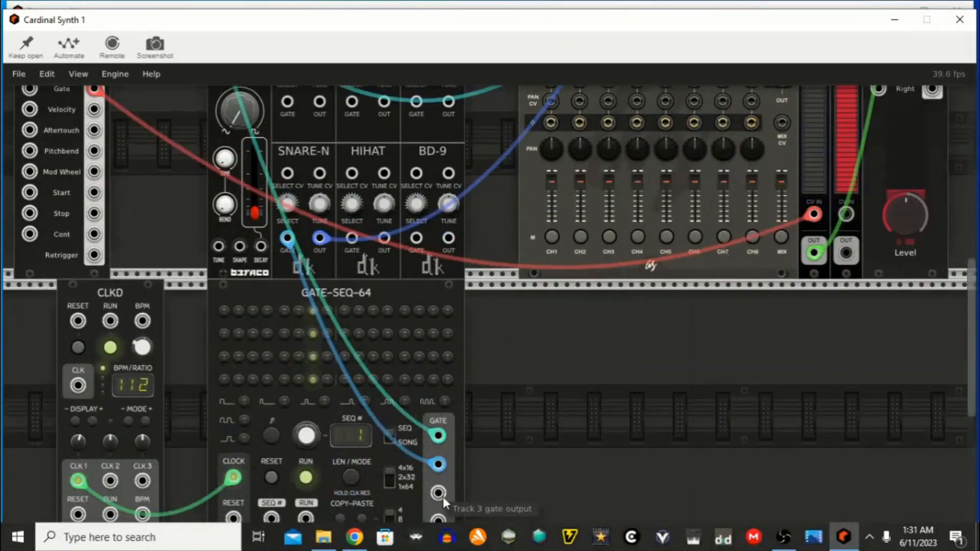
mouse_move(443, 498)
mouse_down()
mouse_move(526, 339)
mouse_move(406, 292)
mouse_move(390, 224)
mouse_move(352, 324)
mouse_move(449, 291)
mouse_move(619, 149)
mouse_move(612, 143)
mouse_up()
scroll(517, 409, down, 5)
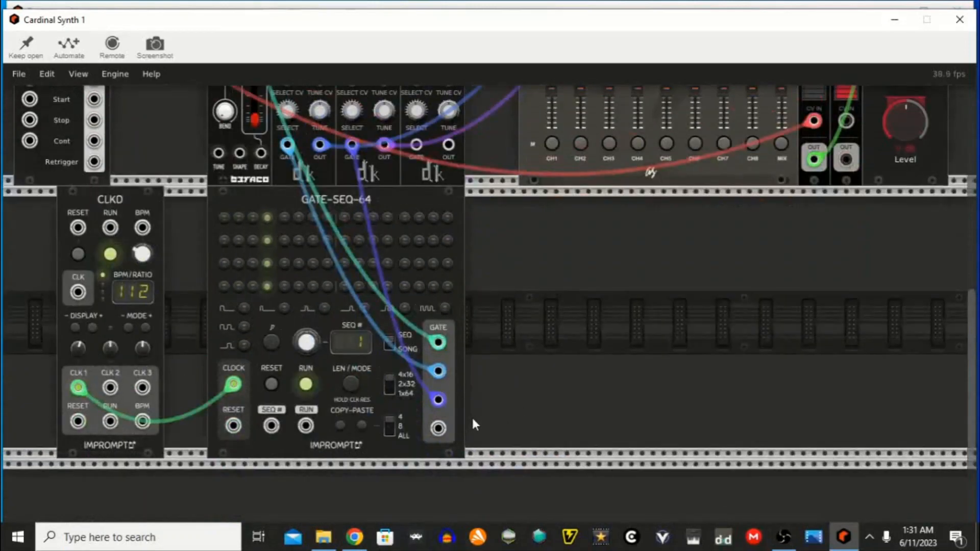
drag(438, 427, 637, 128)
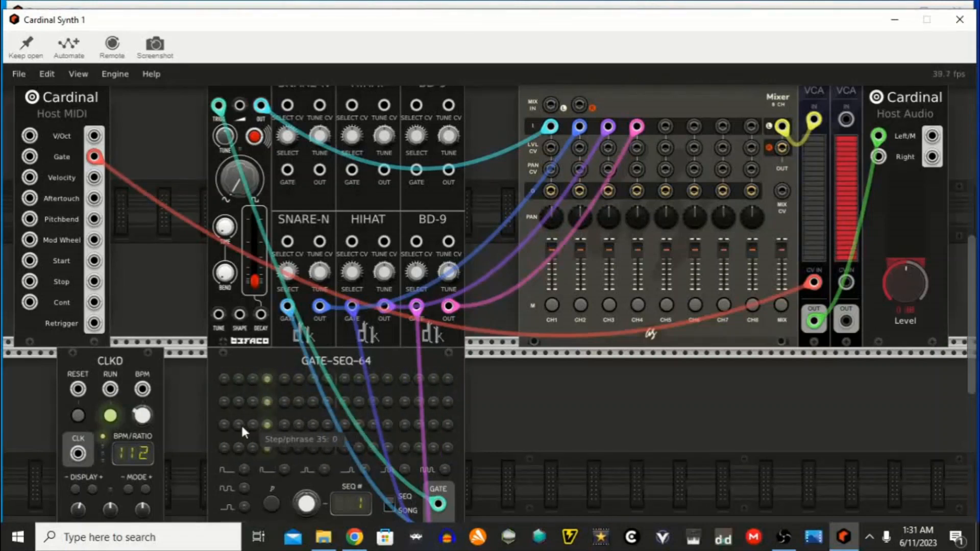
Turn on all 16 steps in the third row of GATE-SEQ-64 for the hi-hat track.
drag(236, 427, 373, 428)
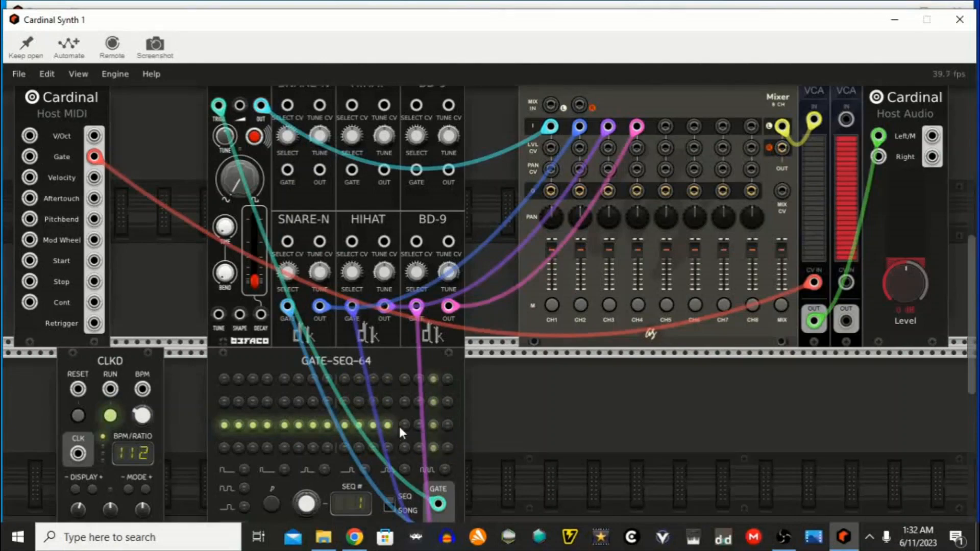
click(416, 426)
click(432, 427)
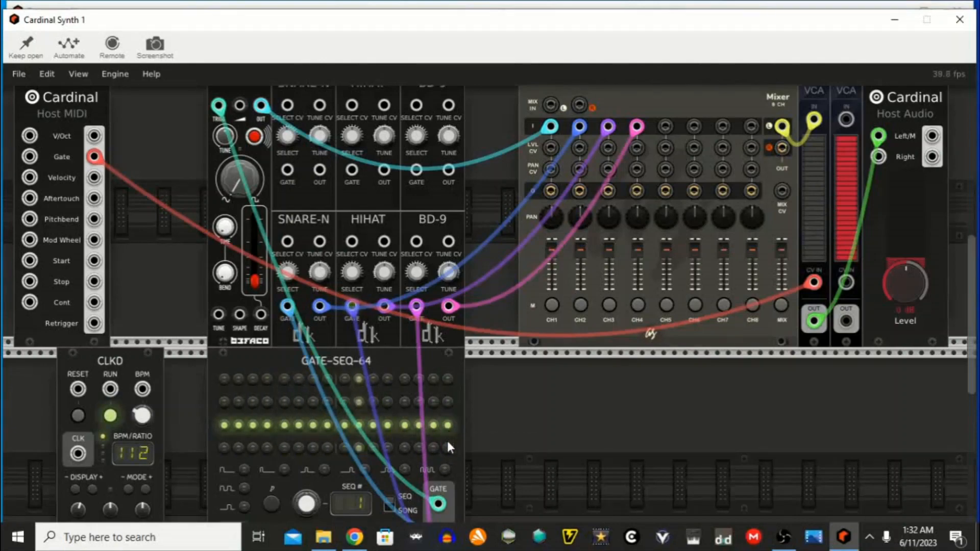
Try different sounds on the lower HIHAT module by changing its sample selection, moving up through samples 8 and 10.
scroll(362, 311, up, 3)
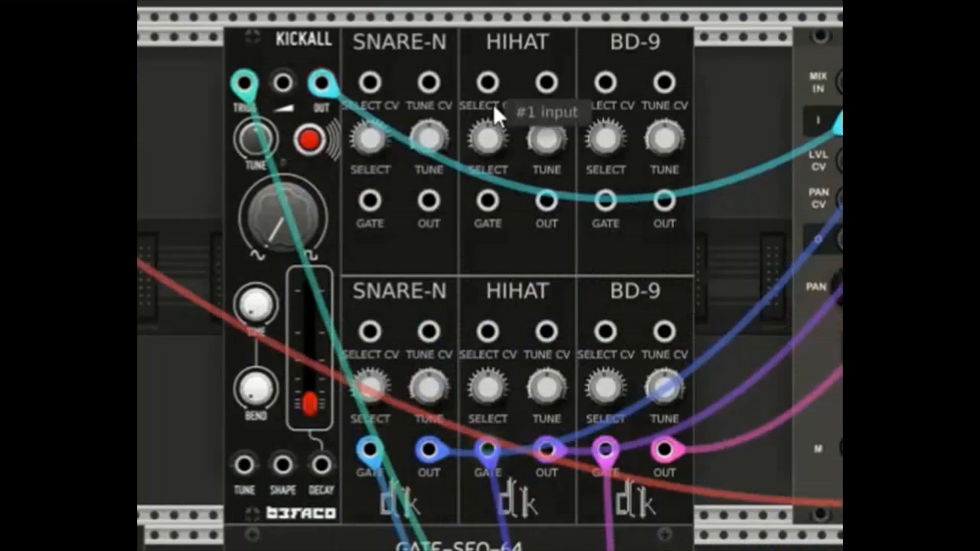
mouse_move(477, 396)
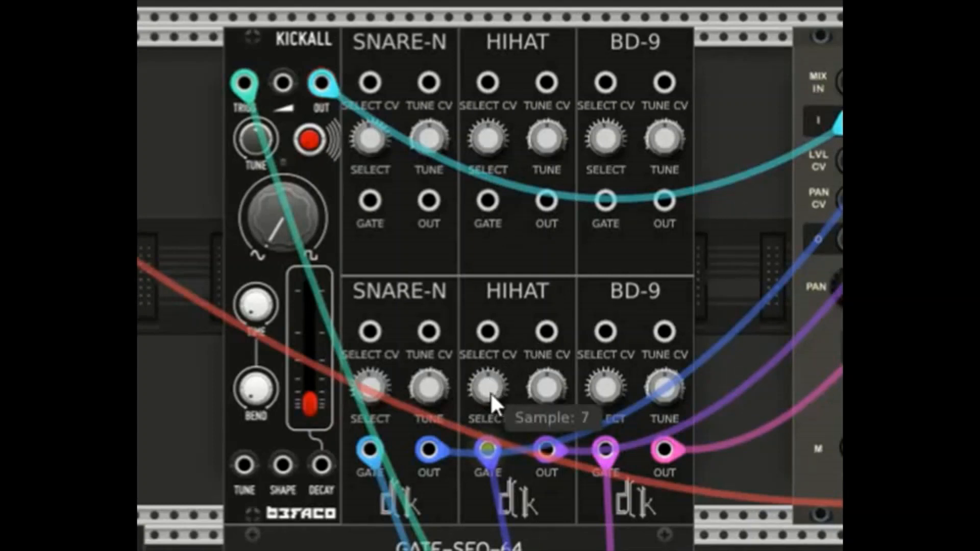
drag(491, 393, 480, 490)
drag(481, 410, 484, 383)
drag(517, 297, 547, 218)
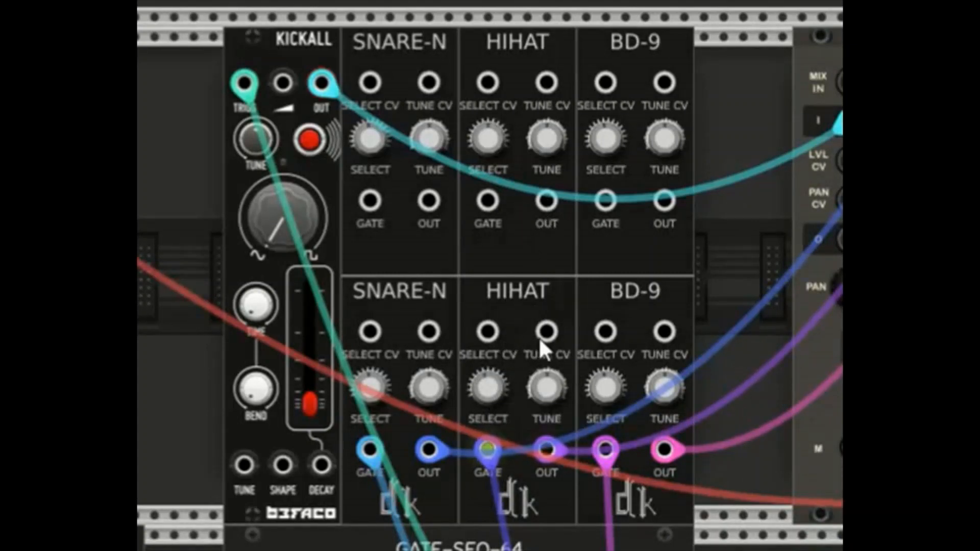
drag(496, 392, 517, 297)
drag(494, 373, 521, 295)
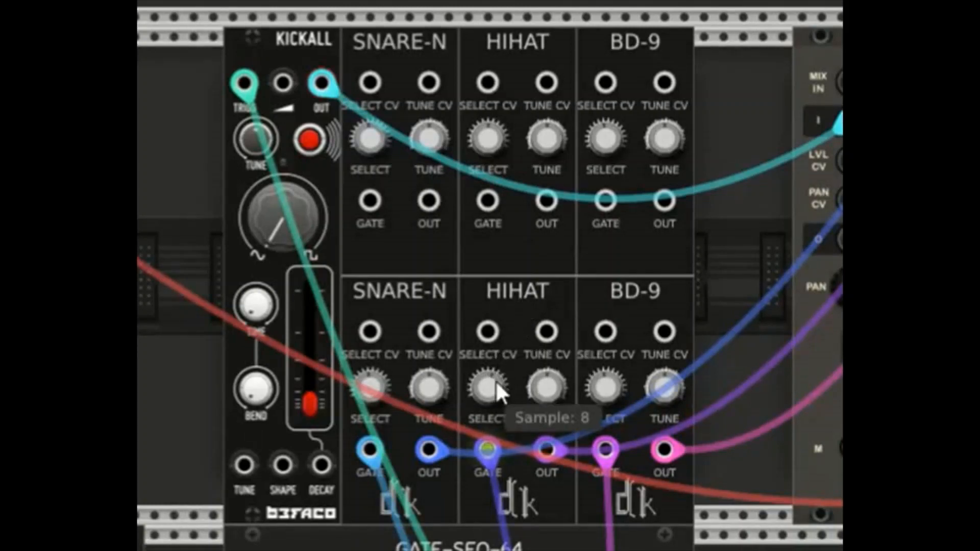
drag(495, 380, 506, 301)
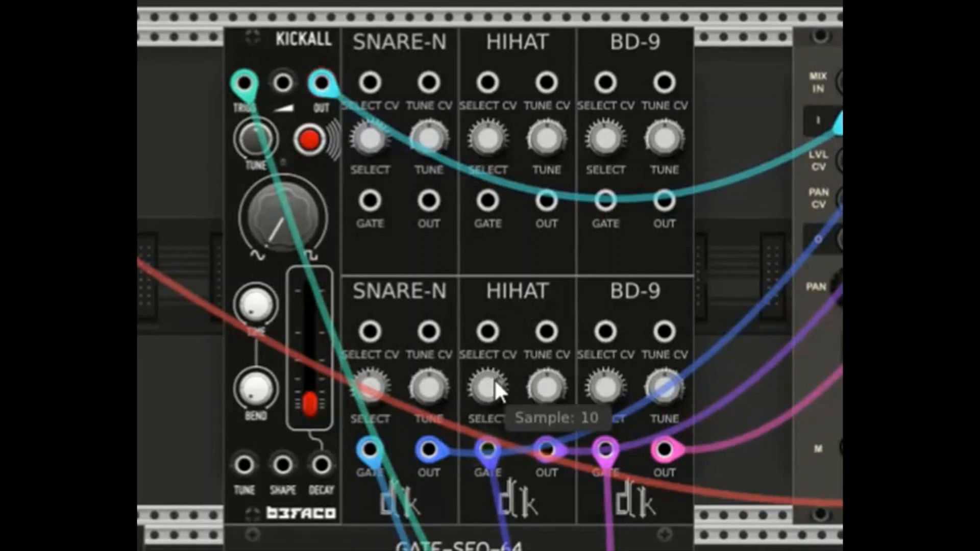
drag(494, 380, 503, 303)
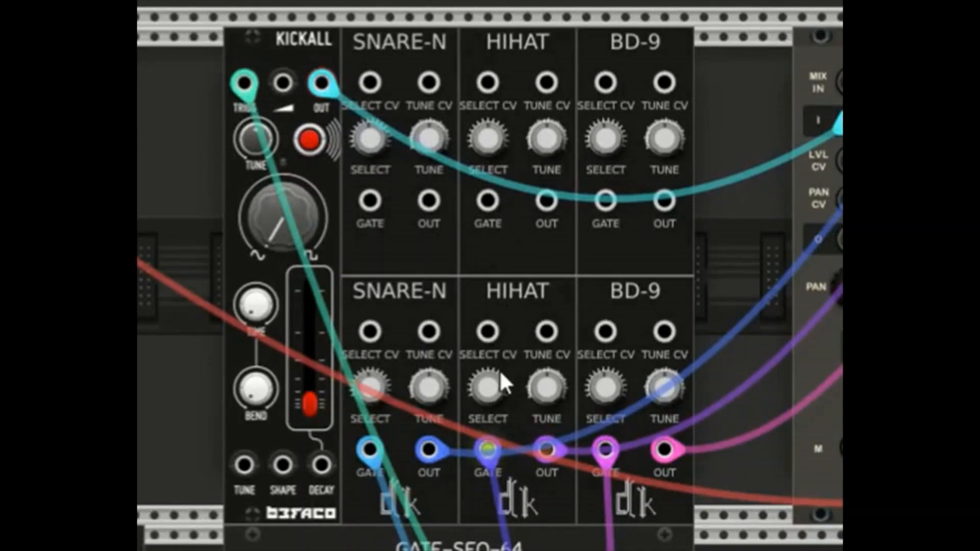
drag(499, 370, 498, 297)
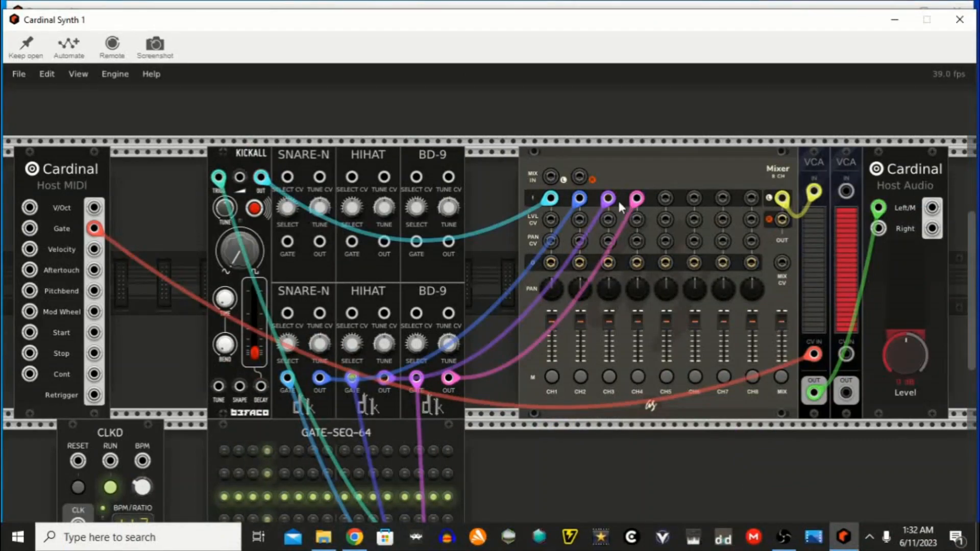
Lower the mixer's channel 3 fader, and bring the channel 2 fader down to about the same level.
mouse_move(612, 208)
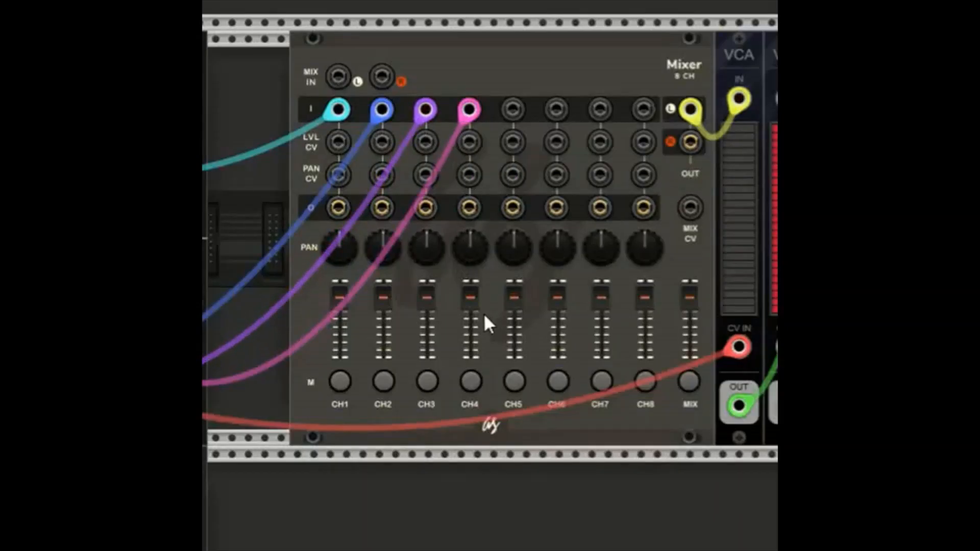
mouse_move(481, 313)
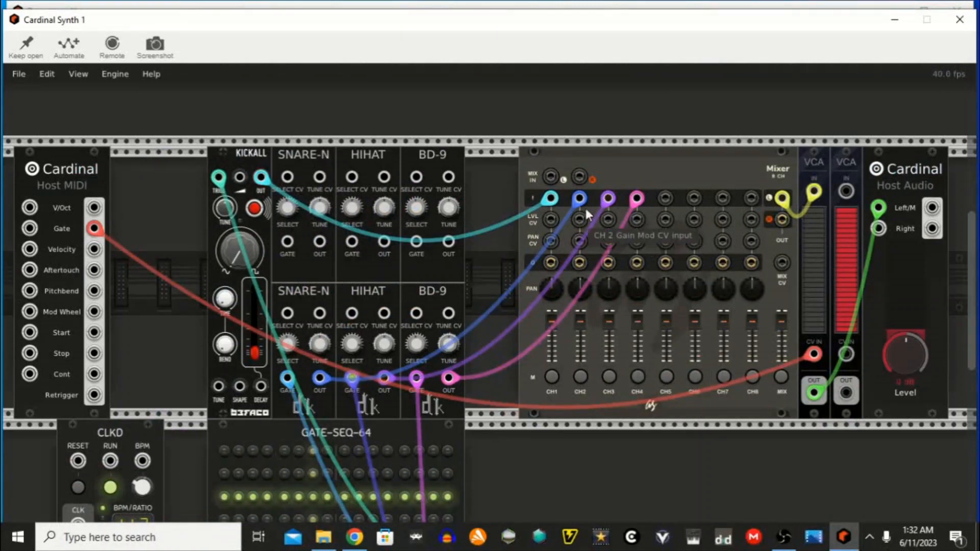
drag(607, 323, 587, 501)
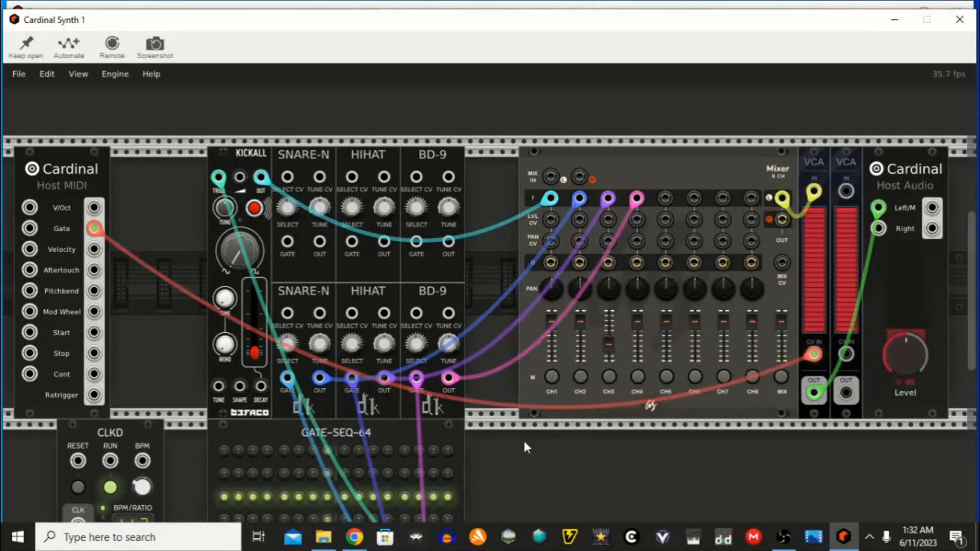
scroll(554, 484, down, 3)
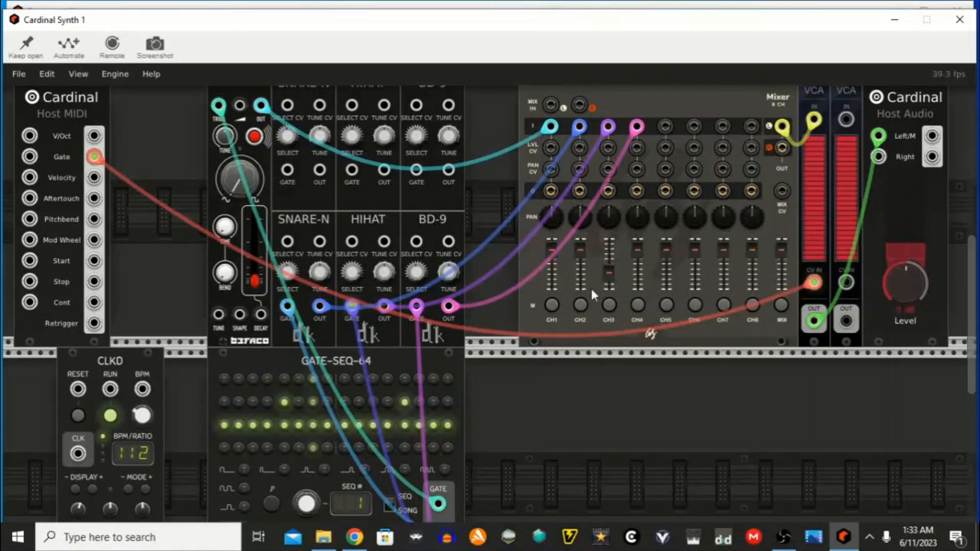
drag(580, 249, 568, 373)
drag(584, 264, 553, 330)
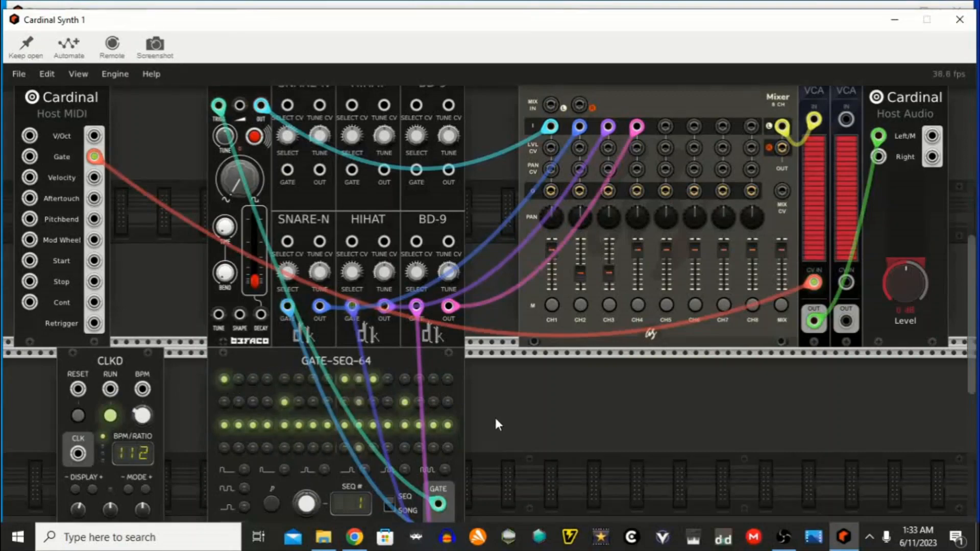
Search the modules for "scop" and add the SCOPE module beneath the mixer, in the same row as GATE-SEQ-64.
scroll(430, 285, up, 4)
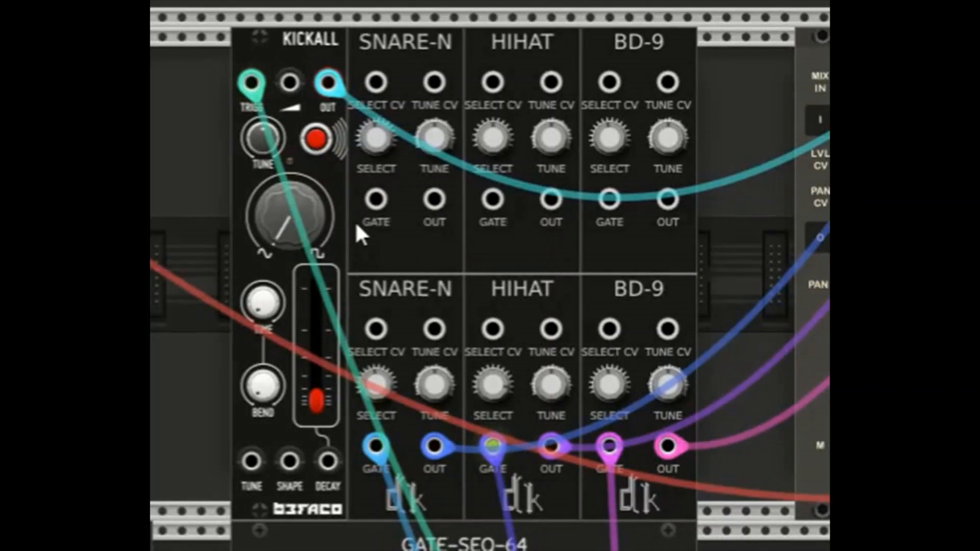
scroll(474, 120, down, 6)
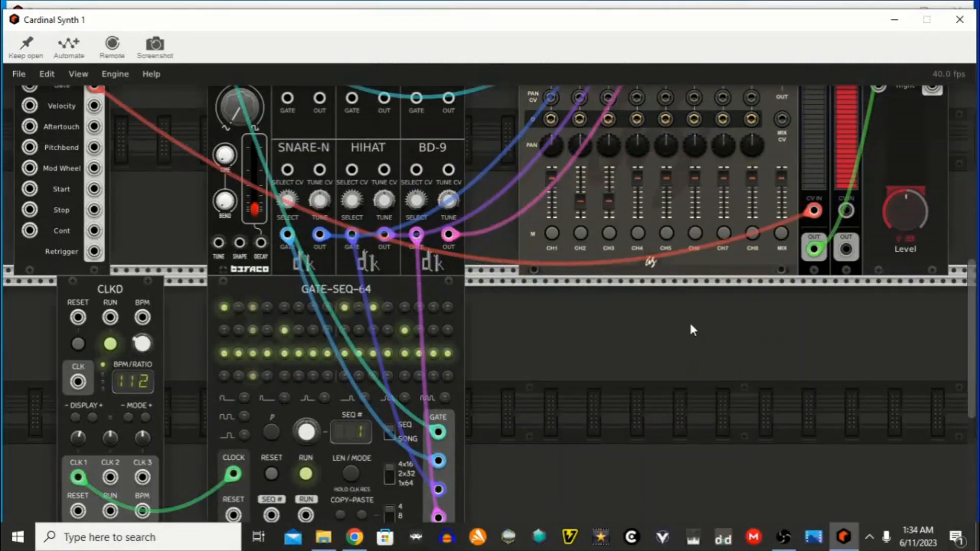
right_click(686, 323)
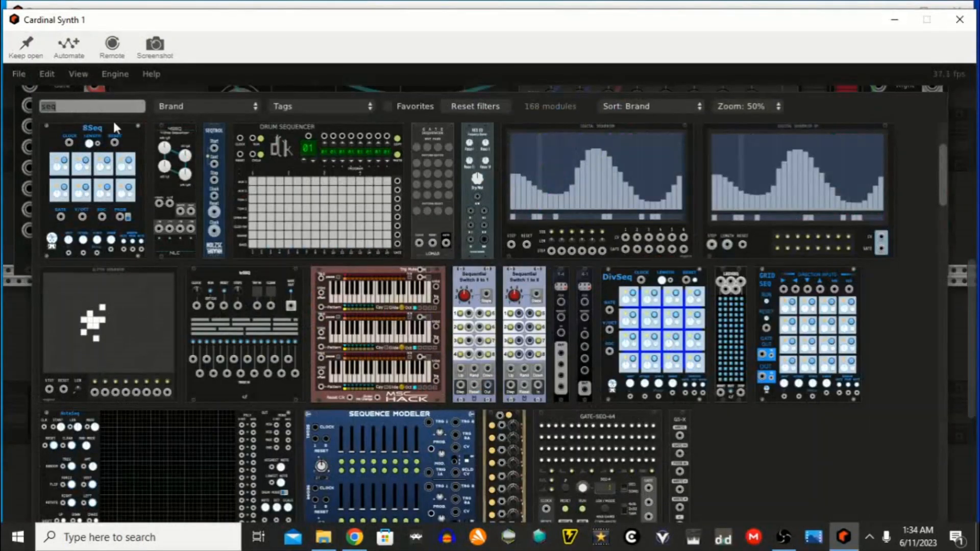
text(scop)
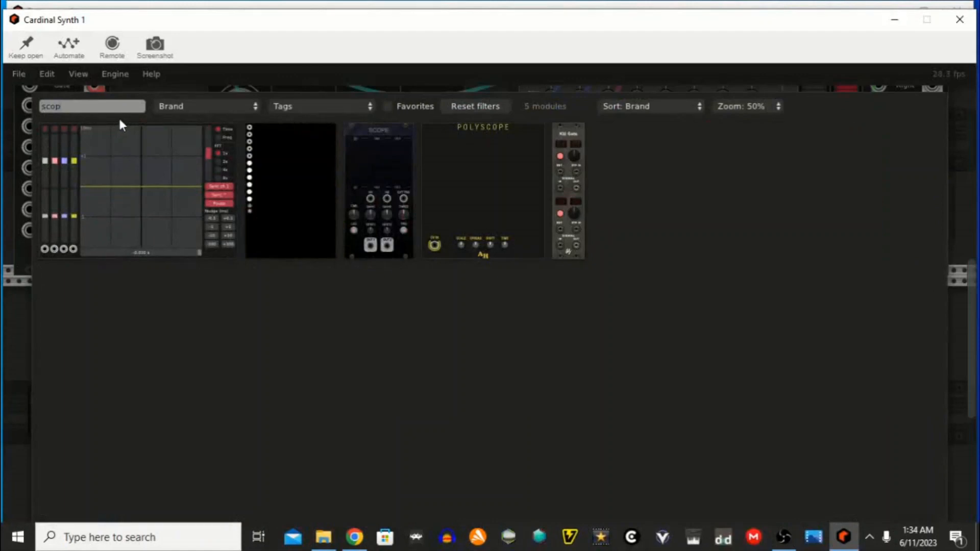
click(394, 164)
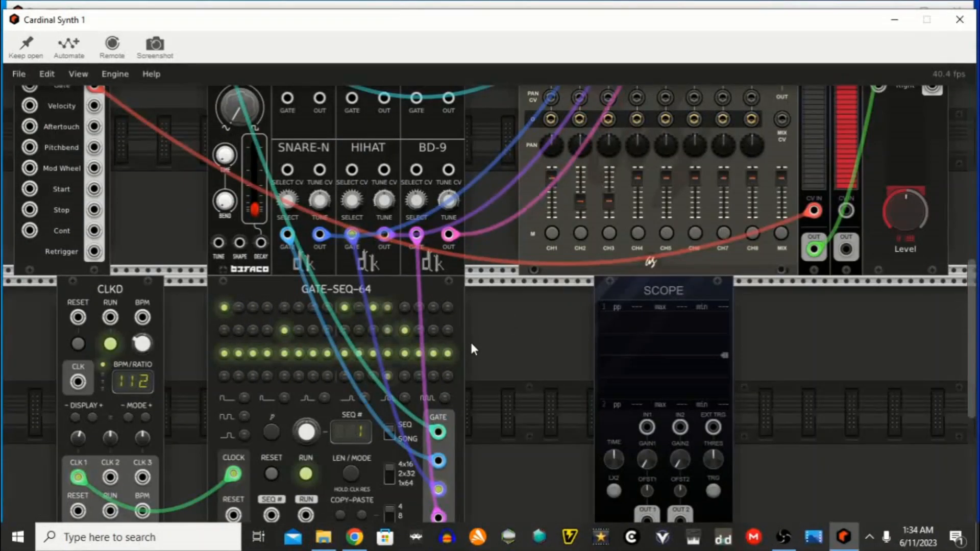
Move the Kickall cable from mixer channel 1 to the scope's IN1, and patch the scope's OUT 1 into mixer channel 1.
scroll(470, 341, up, 3)
mouse_move(552, 126)
mouse_down()
mouse_move(579, 442)
mouse_move(598, 424)
mouse_move(627, 432)
mouse_move(647, 319)
mouse_up()
scroll(618, 432, down, 4)
scroll(621, 435, down, 3)
drag(651, 419, 551, 184)
scroll(539, 423, down, 4)
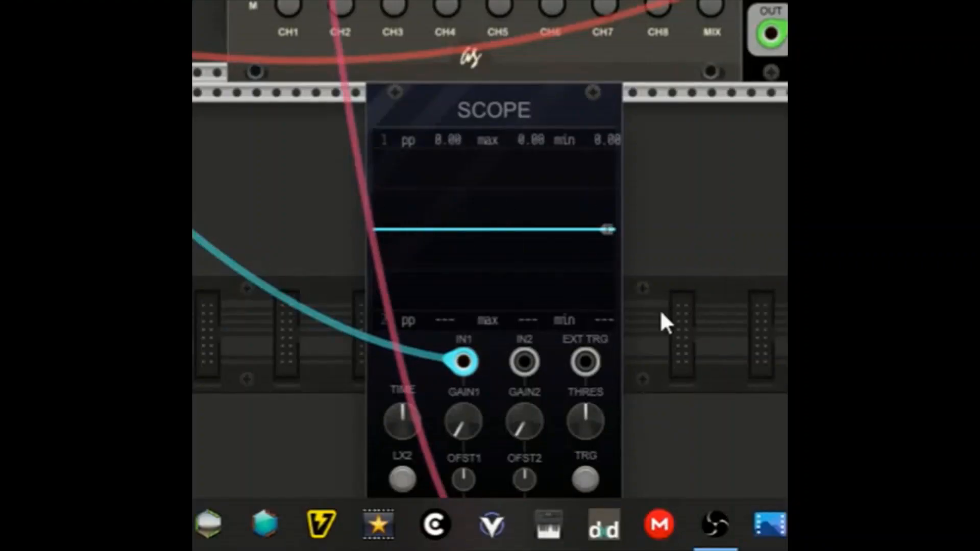
scroll(684, 276, down, 7)
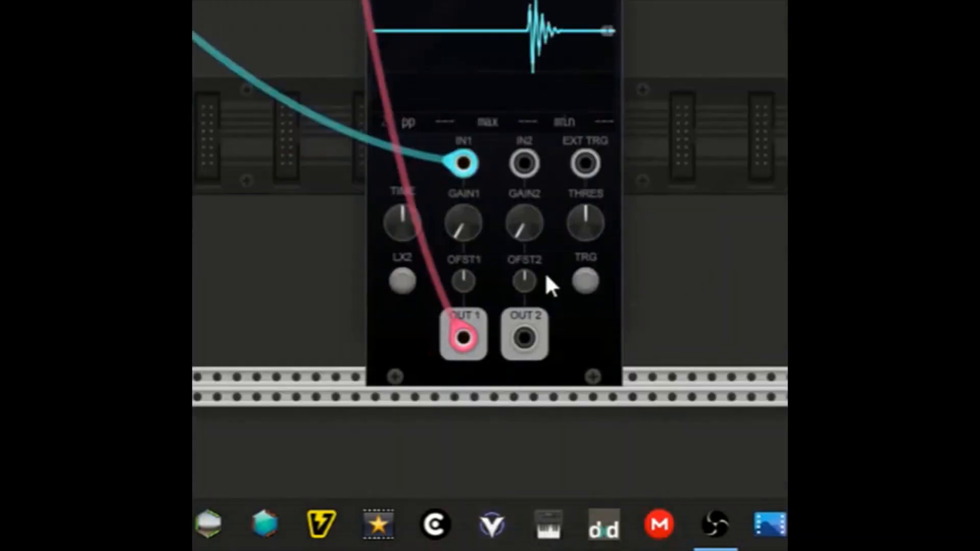
Try the scope's TIME knob at about 7750 and 23.6 ms/screen, and leave it slightly past its centre position.
drag(420, 219, 294, 549)
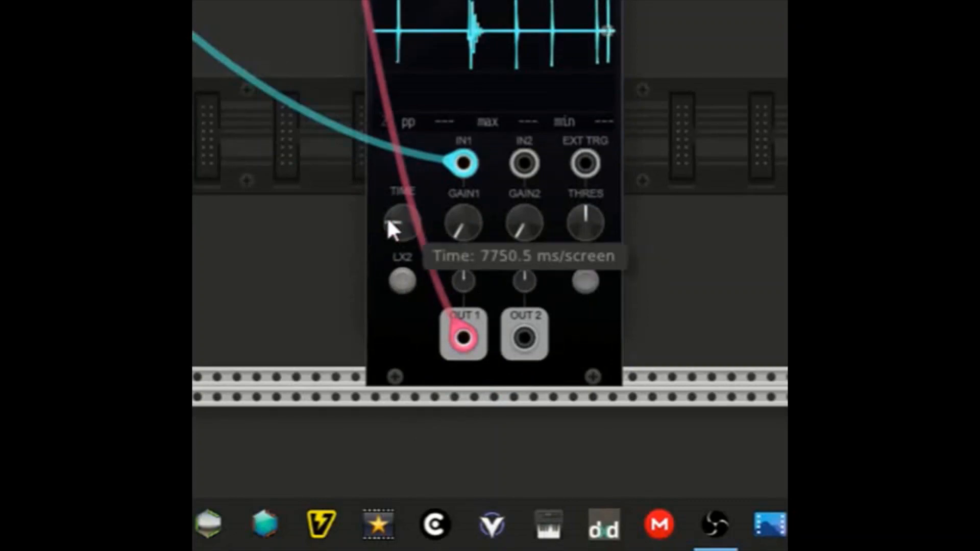
mouse_move(390, 225)
mouse_down()
mouse_move(409, 149)
mouse_move(413, 21)
mouse_up()
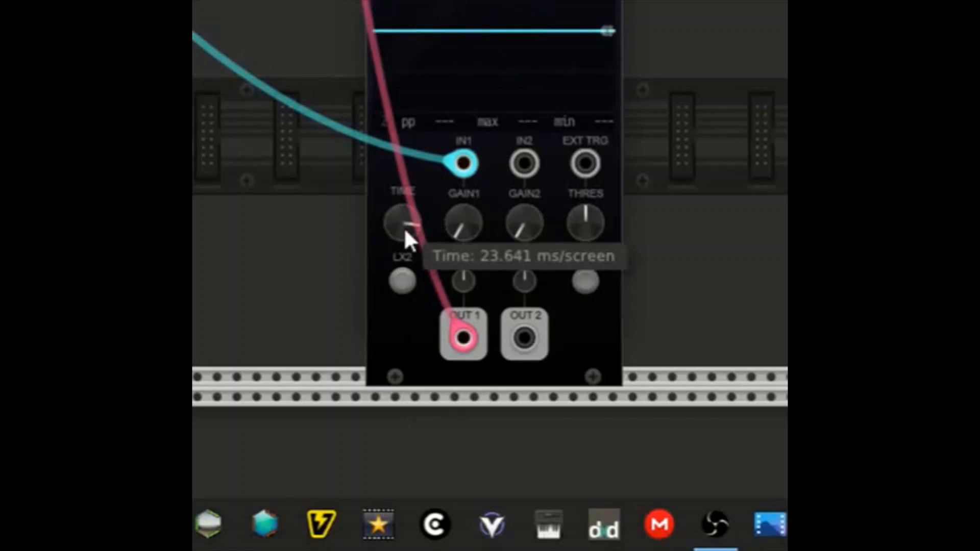
drag(404, 228, 339, 470)
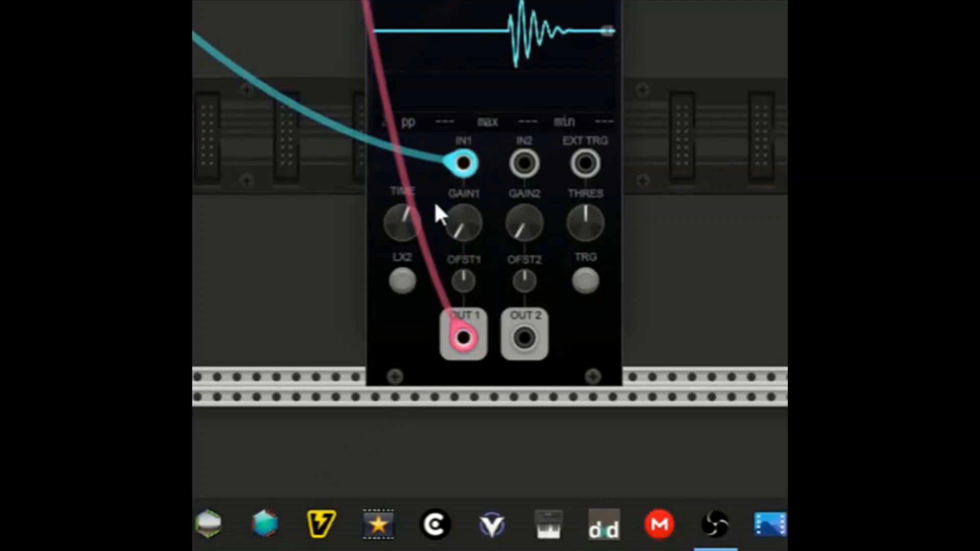
Raise the Kickall's wave shape partway from sine toward square, and lift its VCA envelope decay fader to about mid-travel.
scroll(490, 235, up, 3)
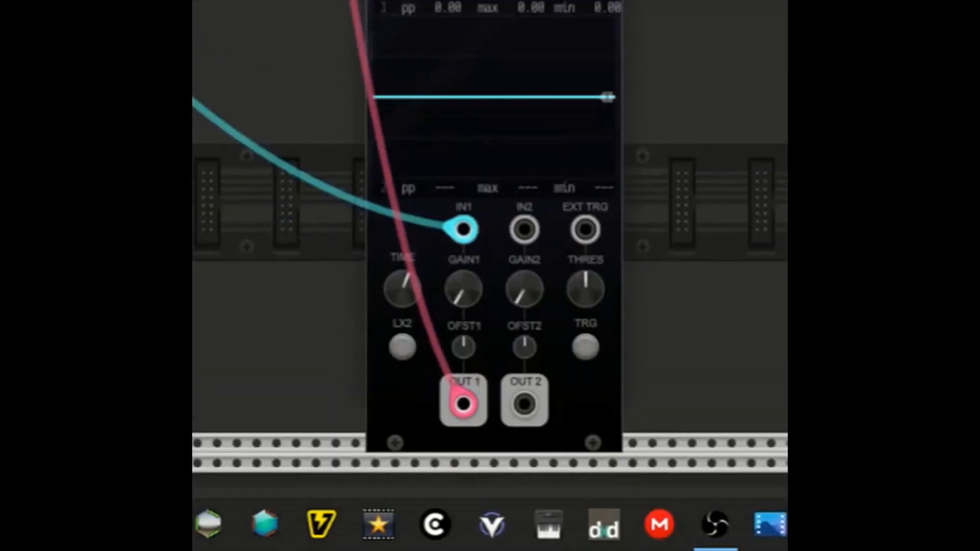
scroll(490, 235, up, 8)
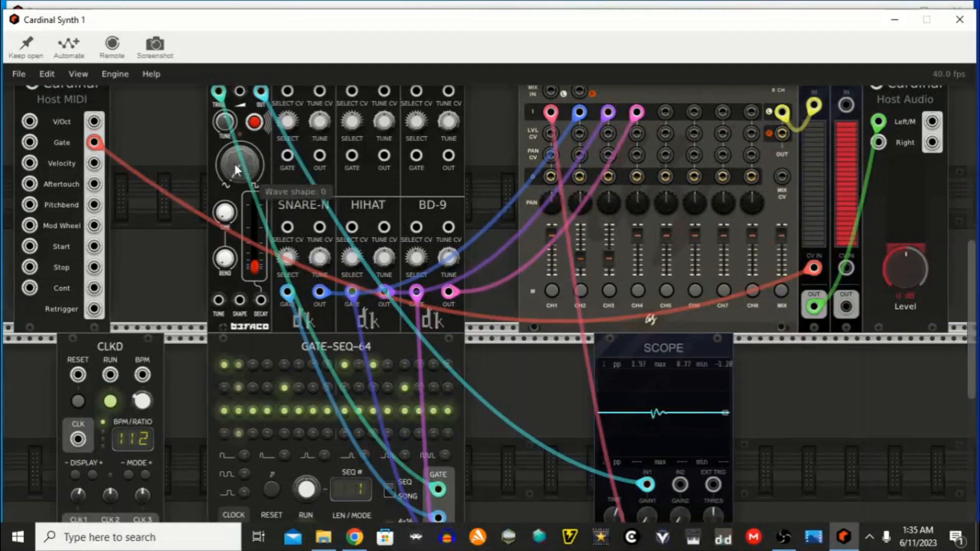
drag(236, 170, 239, 131)
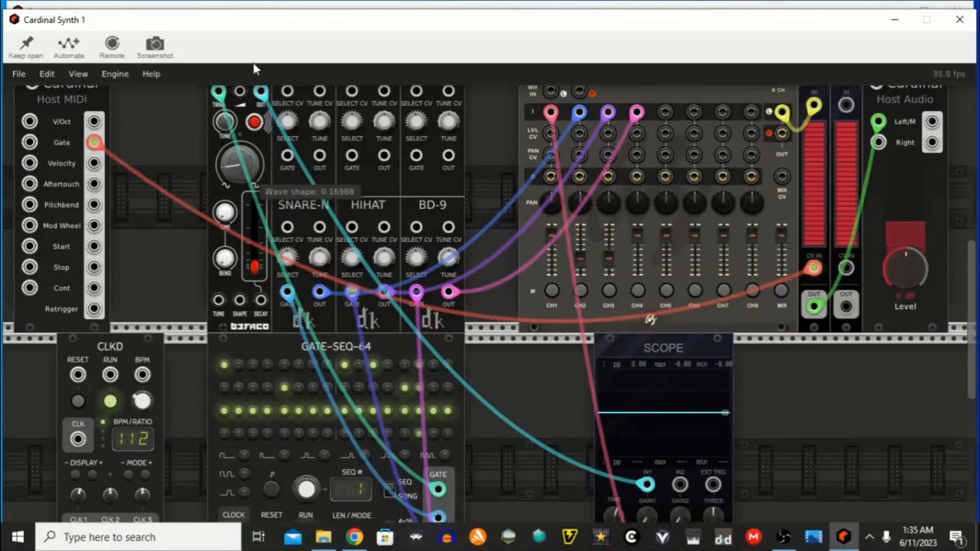
scroll(462, 408, down, 3)
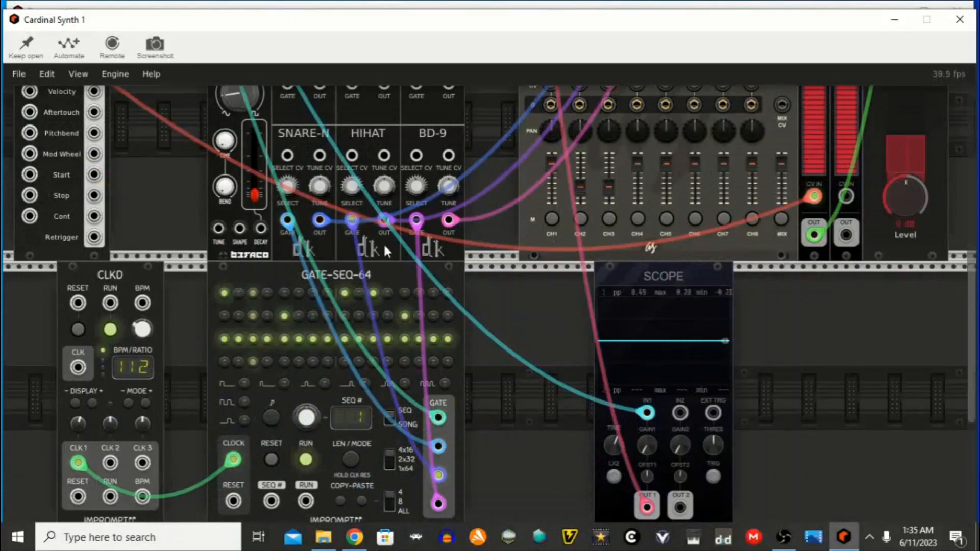
scroll(384, 243, up, 5)
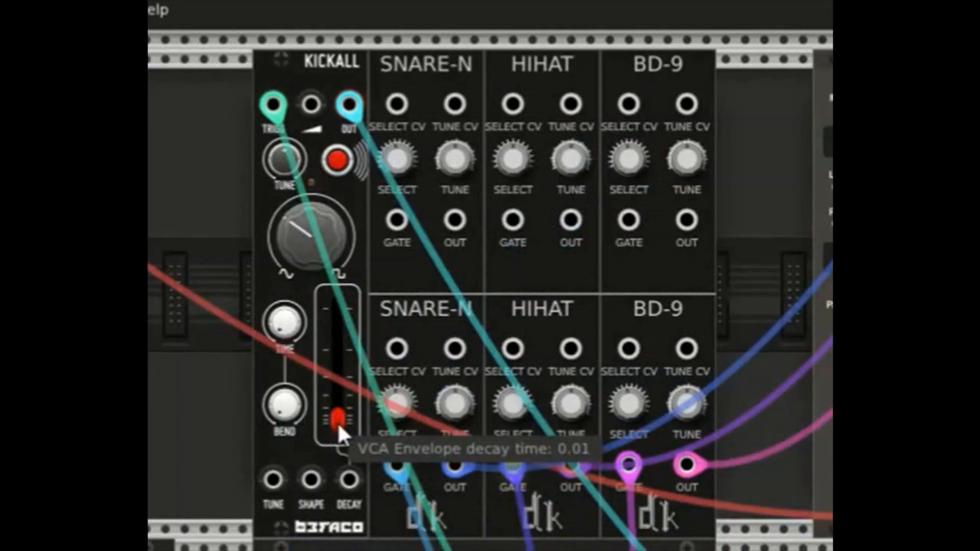
drag(338, 422, 354, 304)
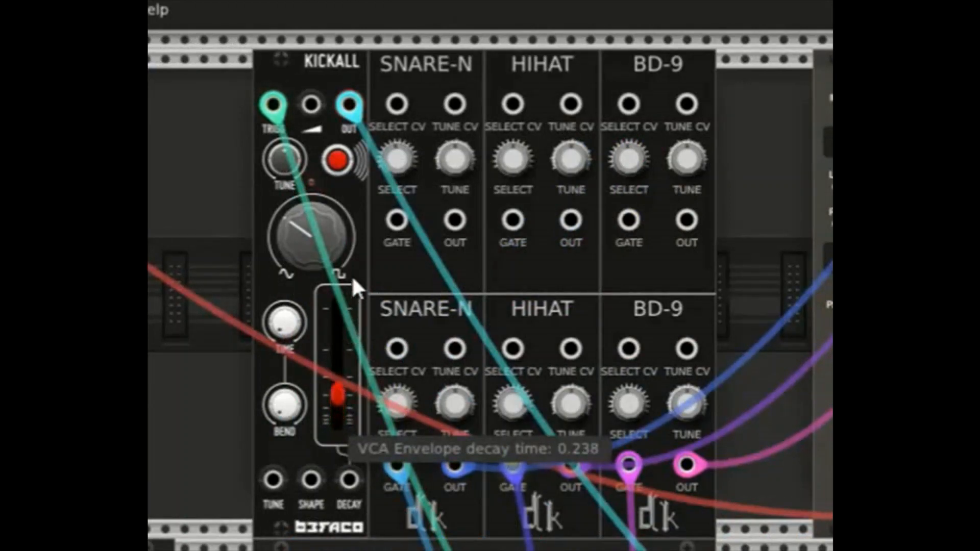
drag(381, 175, 402, 138)
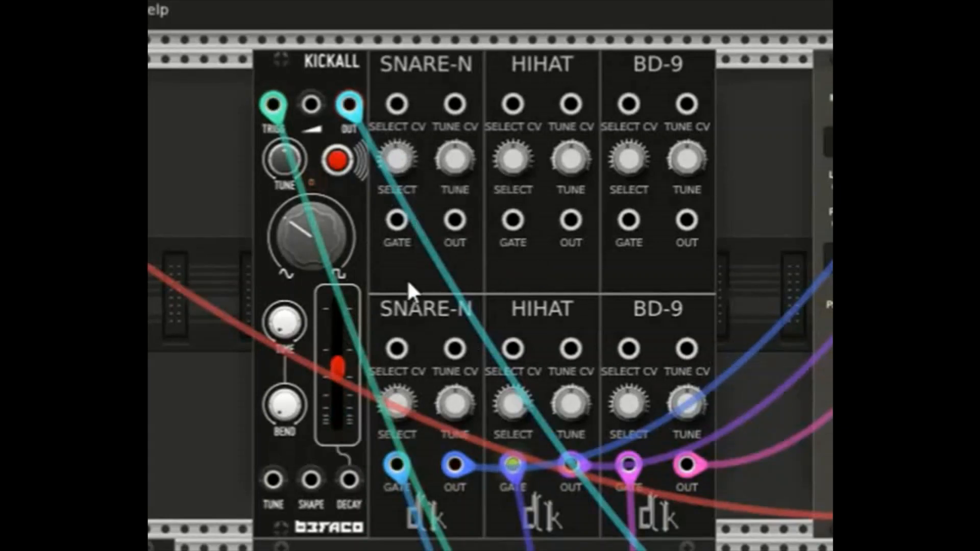
Lower the Kickall's tune and make a slight adjustment to its wave shape.
mouse_move(283, 152)
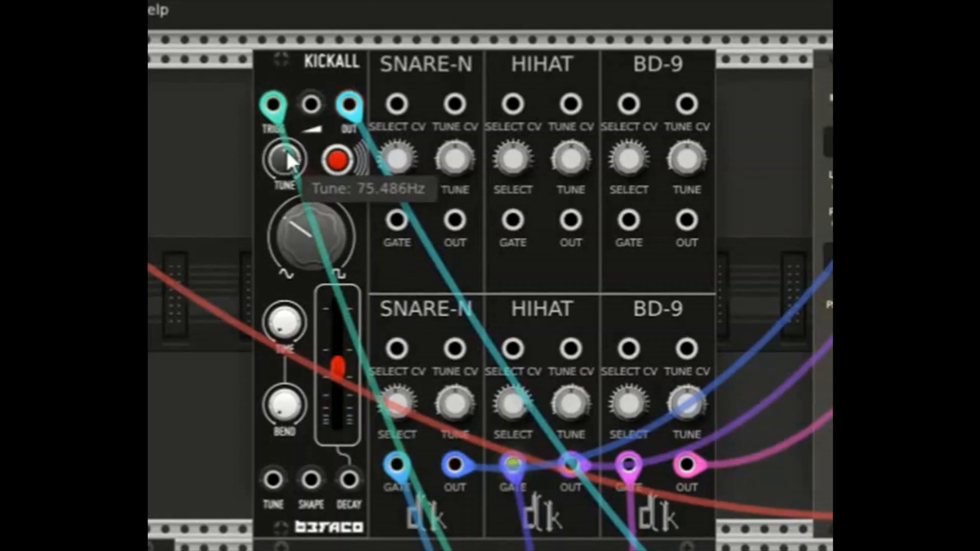
drag(286, 148, 261, 230)
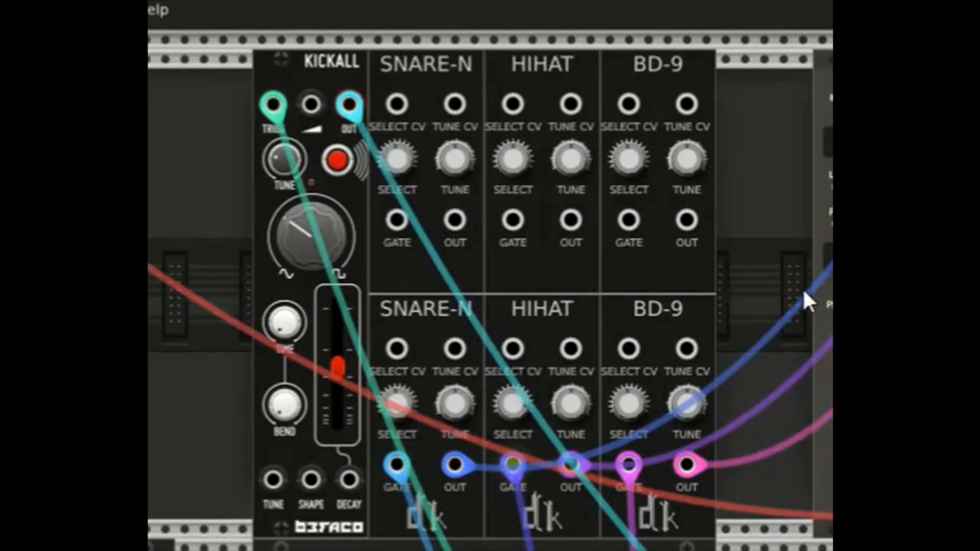
mouse_move(311, 225)
mouse_down()
mouse_move(373, 77)
mouse_move(306, 222)
mouse_up()
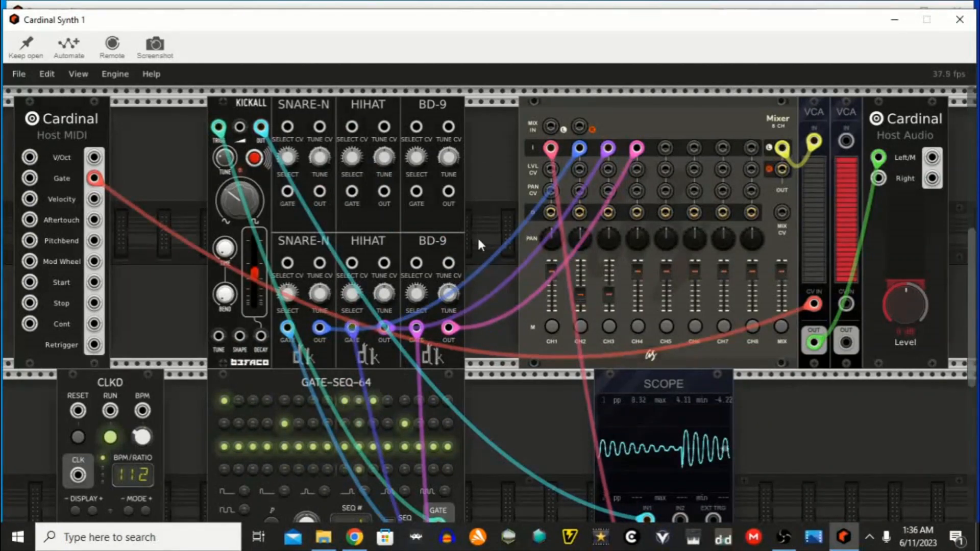
Activate steps 1 and 14 in the fourth row of GATE-SEQ-64 to trigger the BD-9.
scroll(482, 232, down, 1)
scroll(483, 220, down, 2)
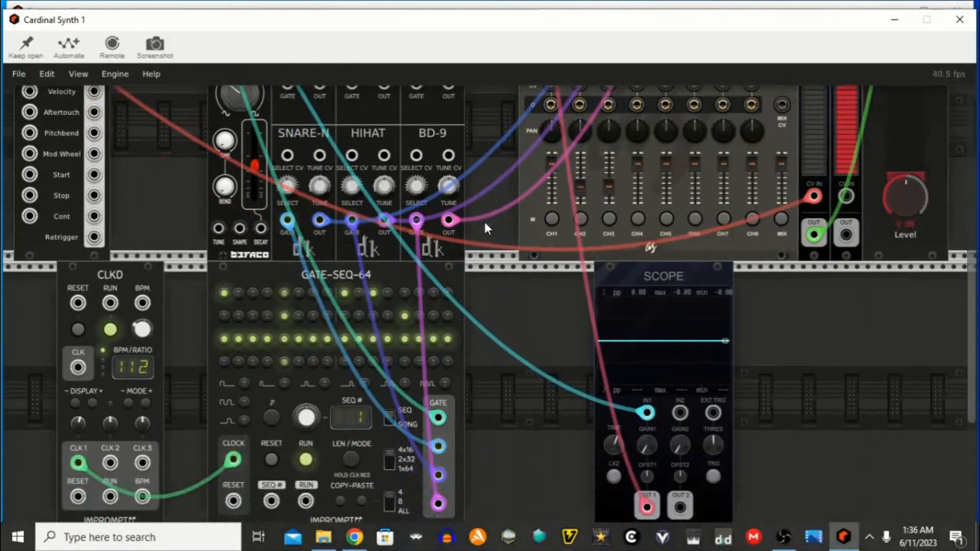
click(223, 367)
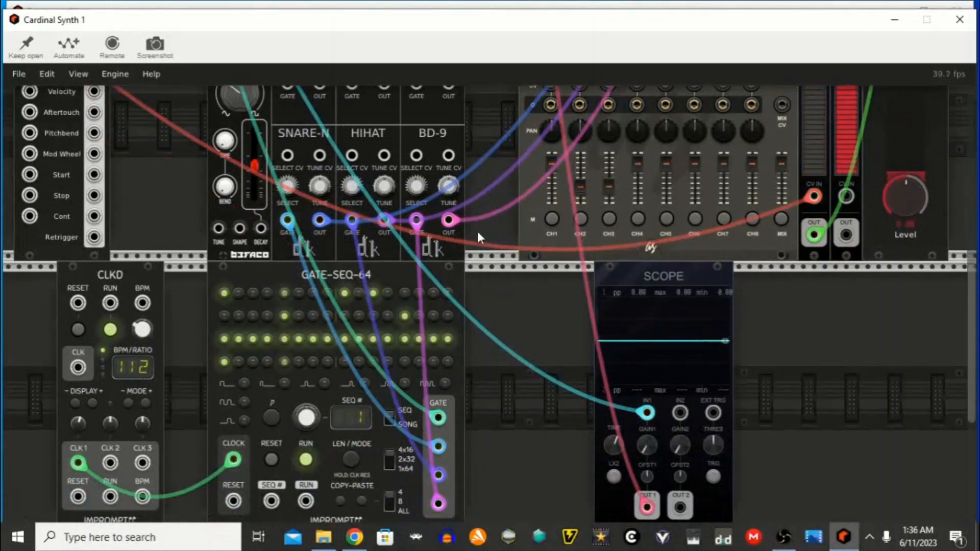
Lower the mixer's channel 4 fader to about the same level as channels 2 and 3.
scroll(656, 227, up, 2)
scroll(654, 226, up, 1)
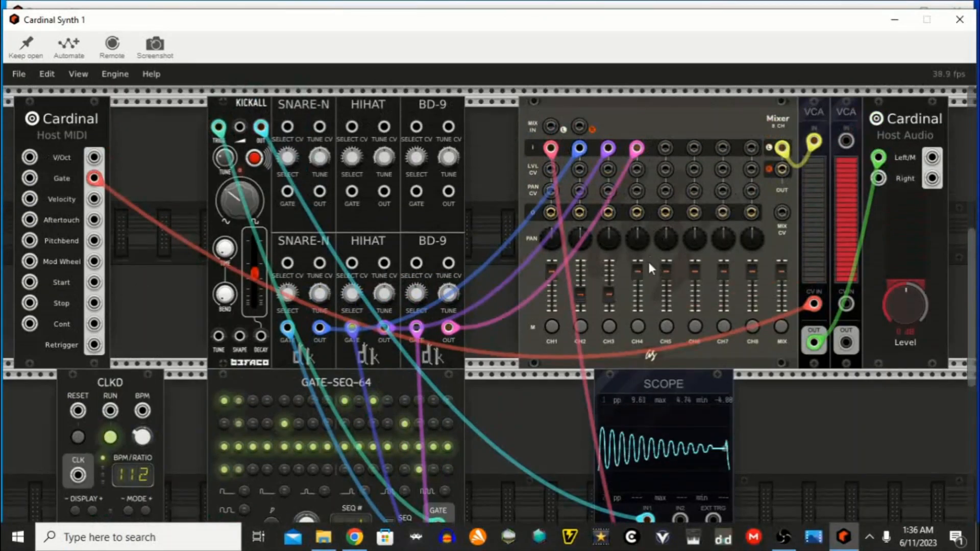
drag(635, 270, 602, 467)
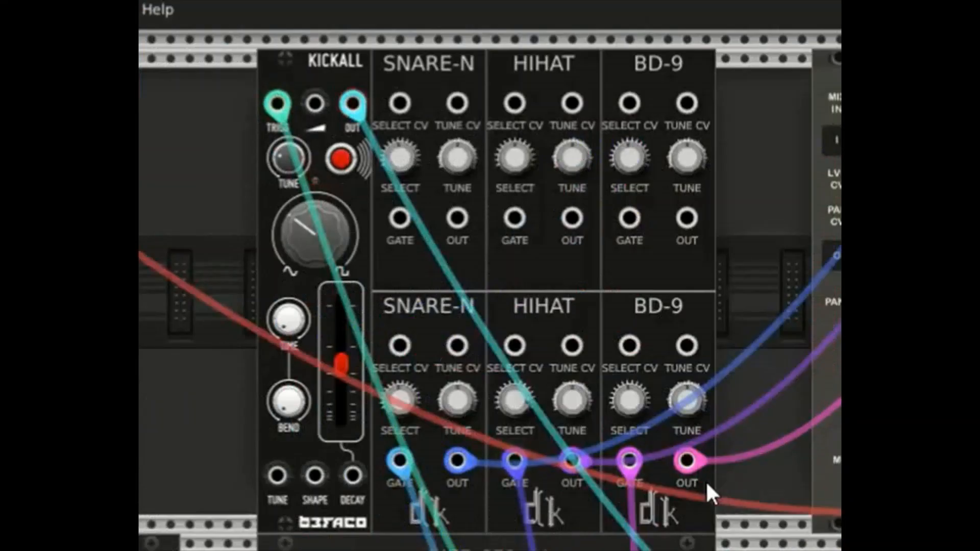
Try a different sound on the lower BD-9 module by raising its sample selection above 7.
mouse_move(693, 399)
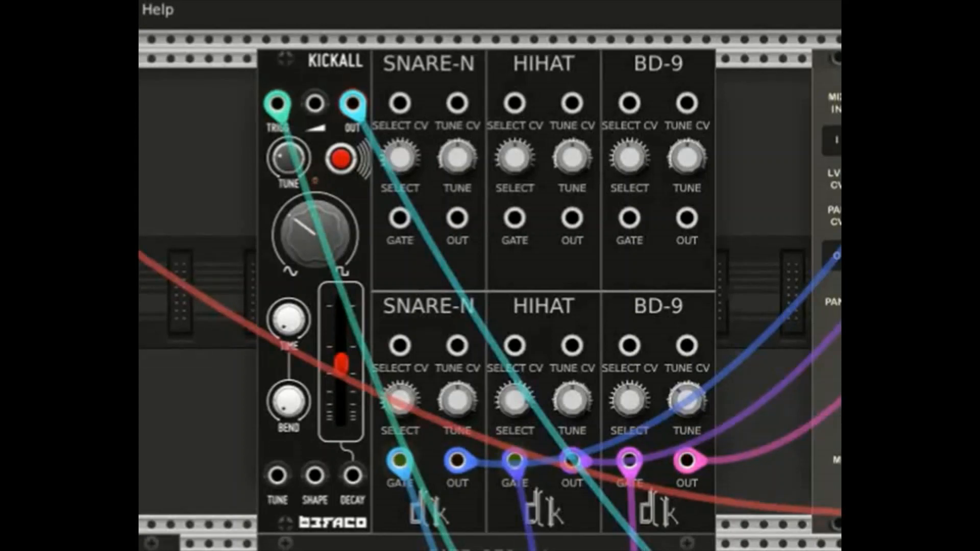
mouse_move(627, 408)
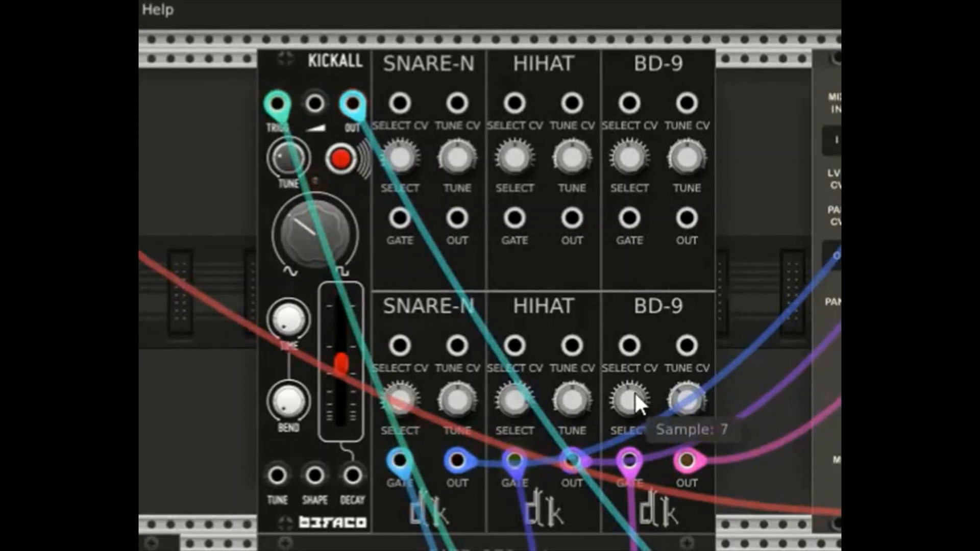
drag(627, 399, 666, 317)
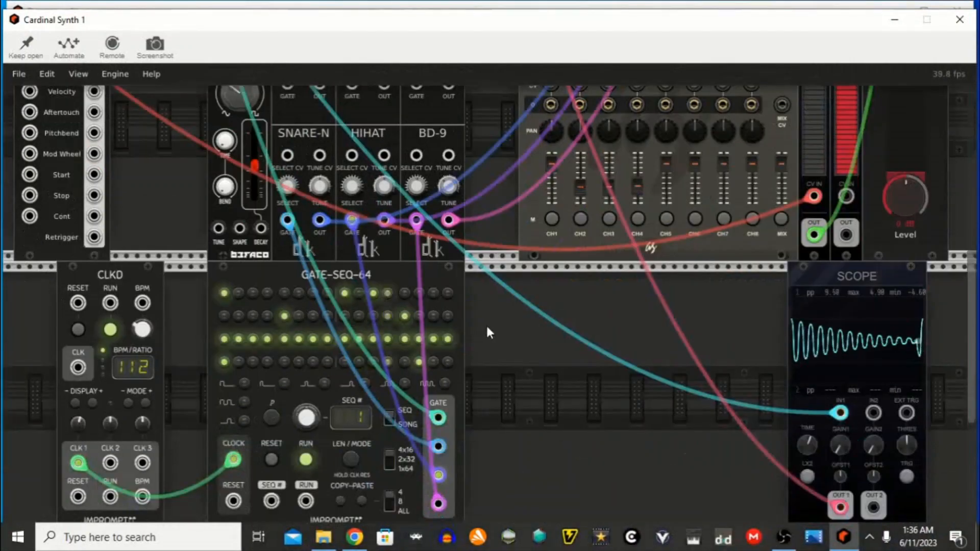
Search the modules tagged Effect for "dist" and add the Surge XT DISTORTION module directly beside GATE-SEQ-64.
right_click(514, 333)
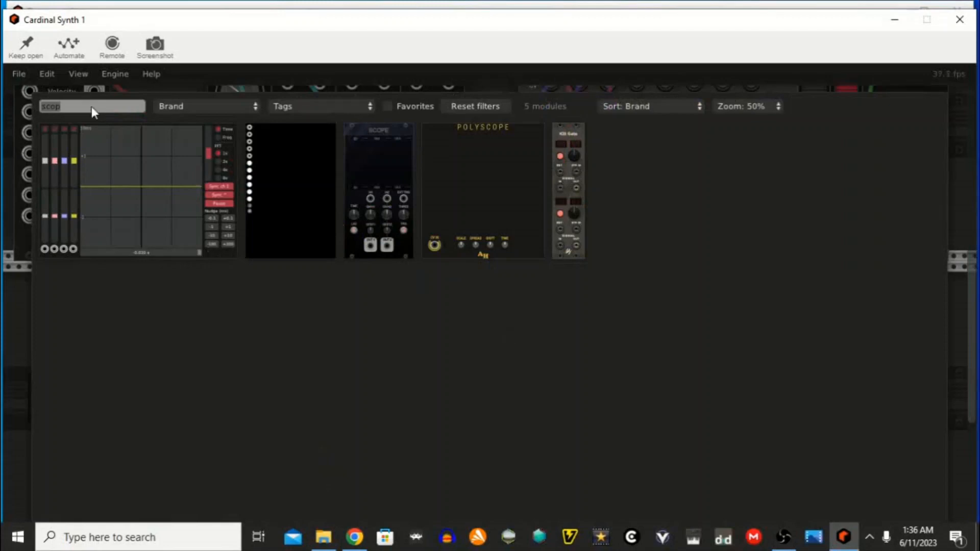
key(BackSpace)
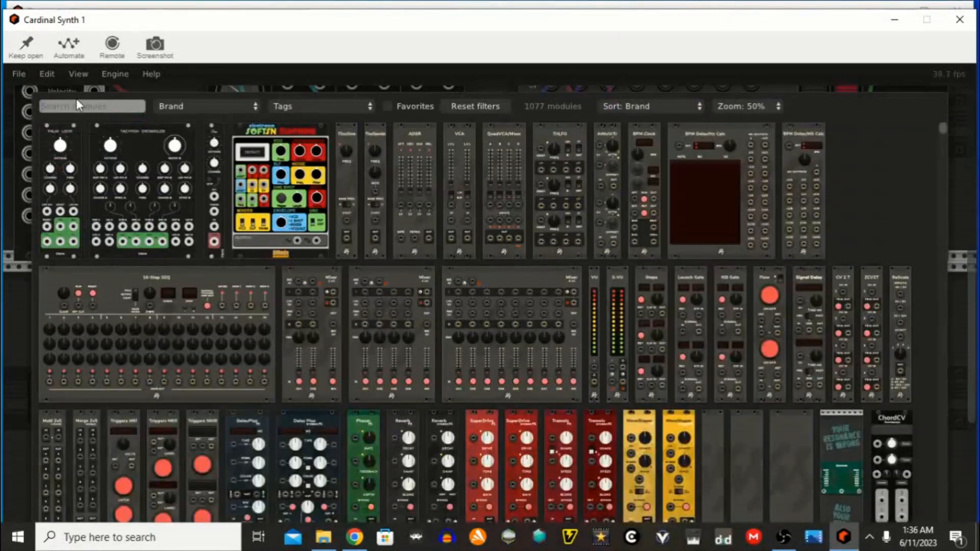
click(340, 105)
click(295, 314)
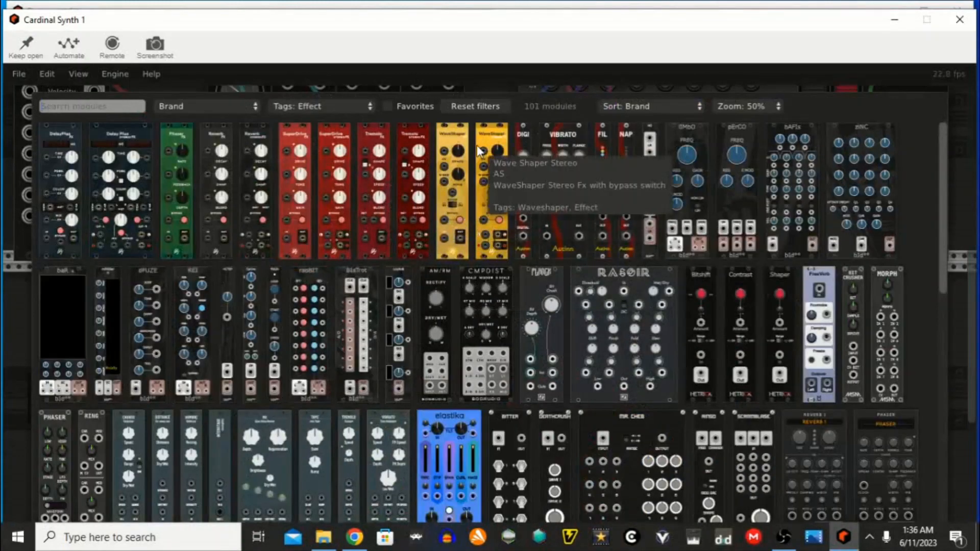
text(dist)
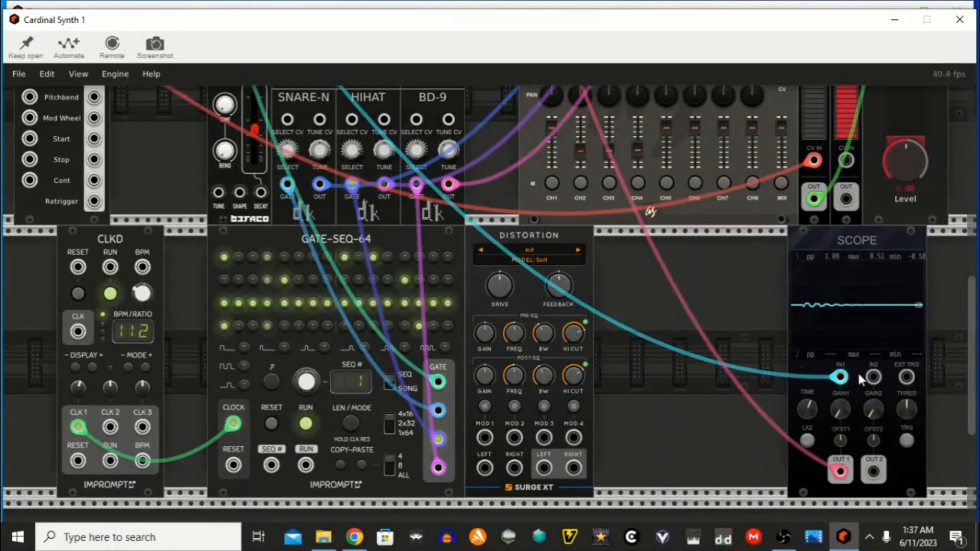
Move the Kickall cable from the scope's IN1 to the distortion's LEFT input, and patch the distortion's left output into the scope's IN1.
mouse_move(839, 378)
mouse_down()
mouse_move(829, 387)
mouse_move(873, 368)
mouse_move(842, 378)
mouse_up()
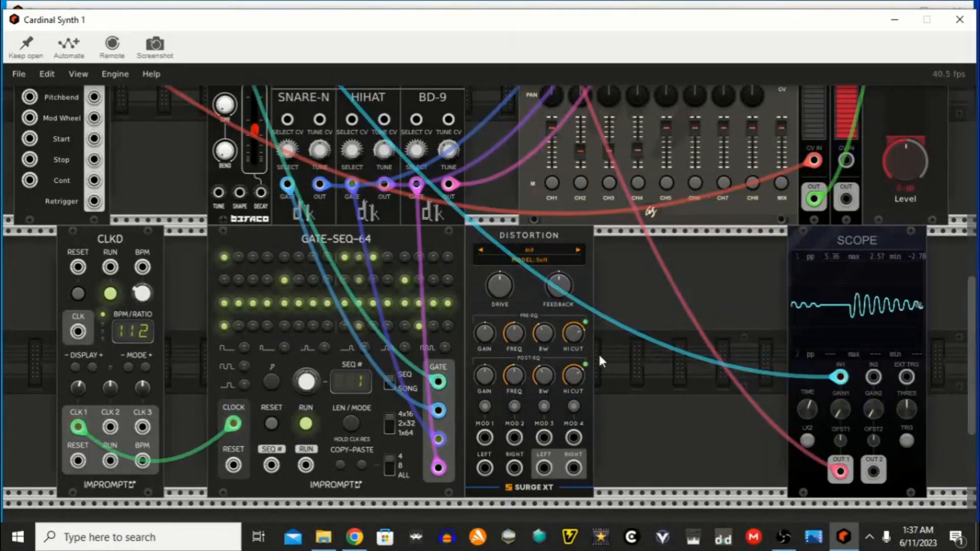
scroll(599, 352, up, 5)
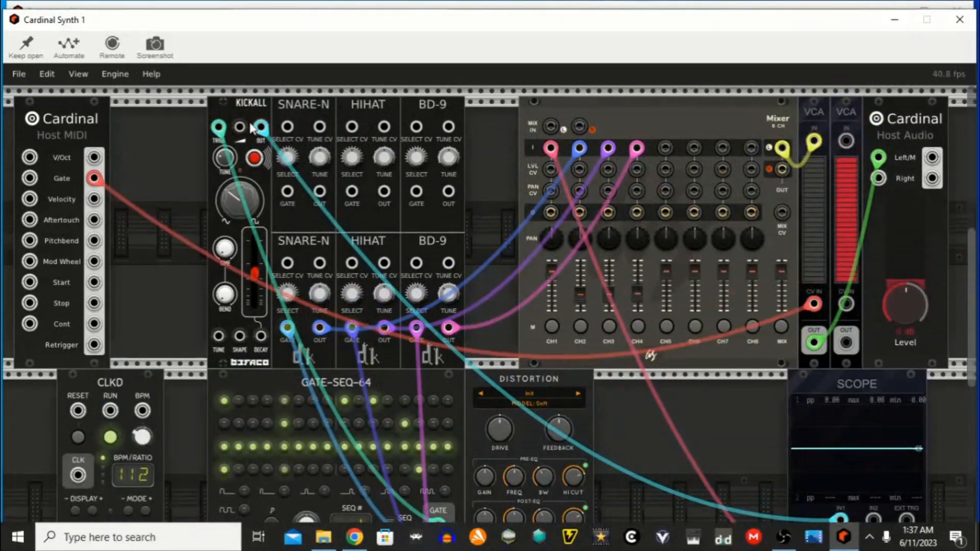
scroll(680, 356, down, 6)
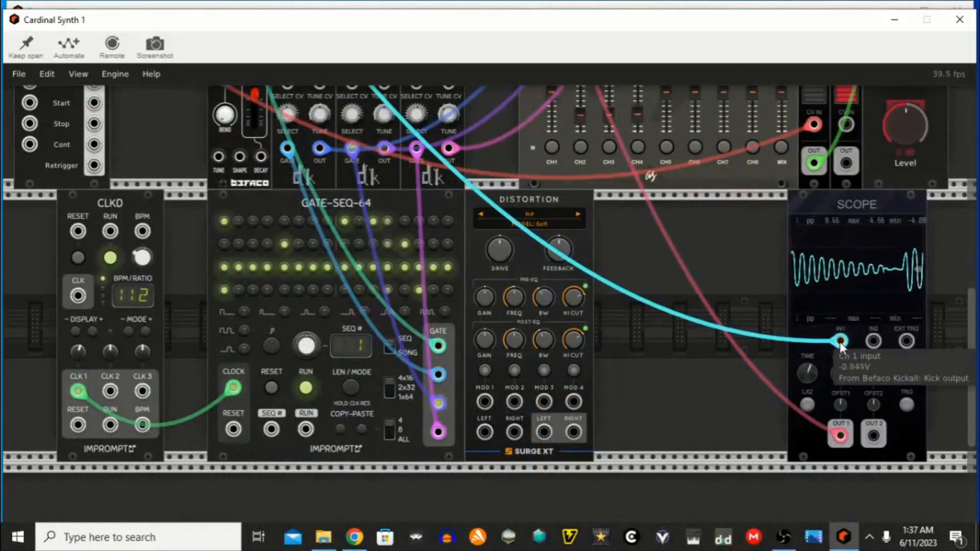
mouse_move(841, 342)
mouse_down()
mouse_move(744, 354)
mouse_move(558, 356)
mouse_move(486, 434)
mouse_up()
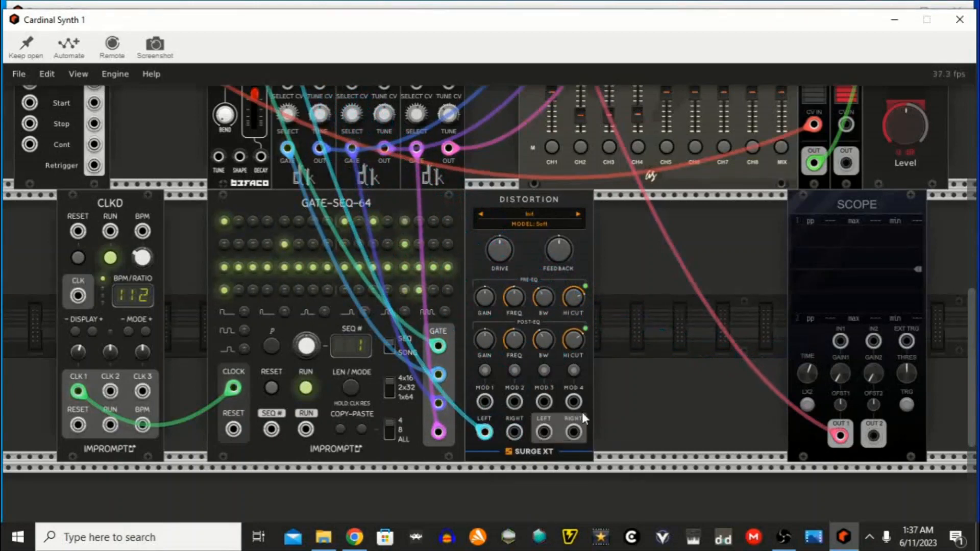
mouse_move(544, 434)
mouse_down()
mouse_move(710, 360)
mouse_move(838, 268)
mouse_move(841, 342)
mouse_up()
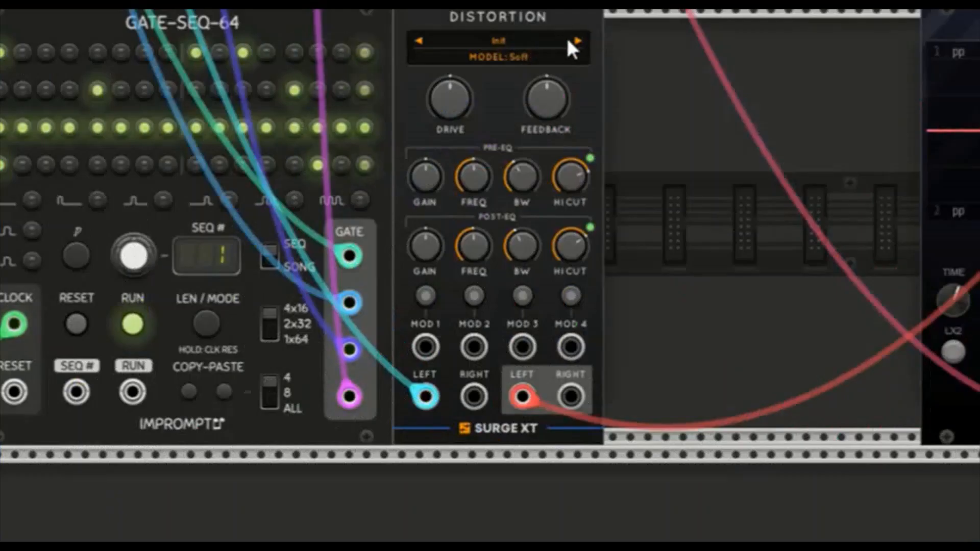
Advance the DISTORTION module's preset through Bright 1 to Bright 2.
click(577, 40)
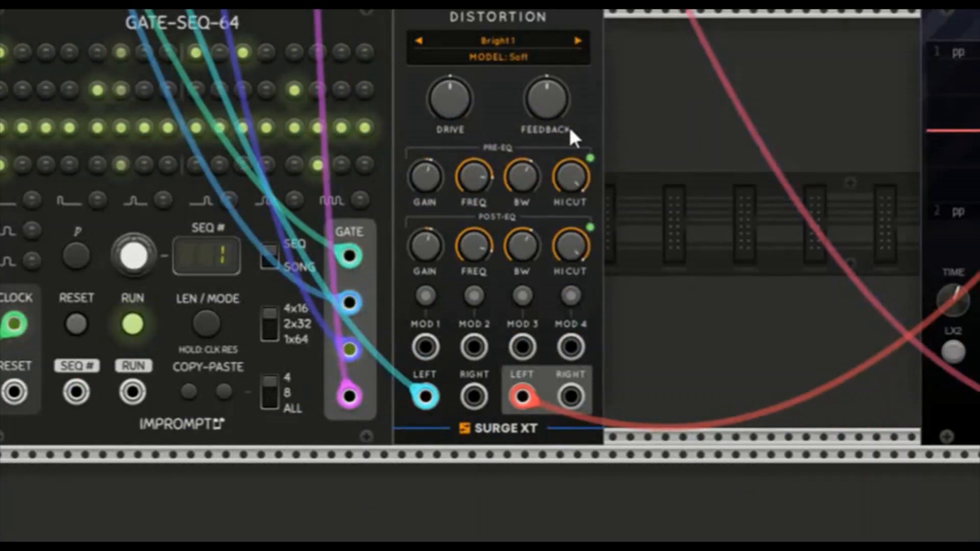
click(577, 41)
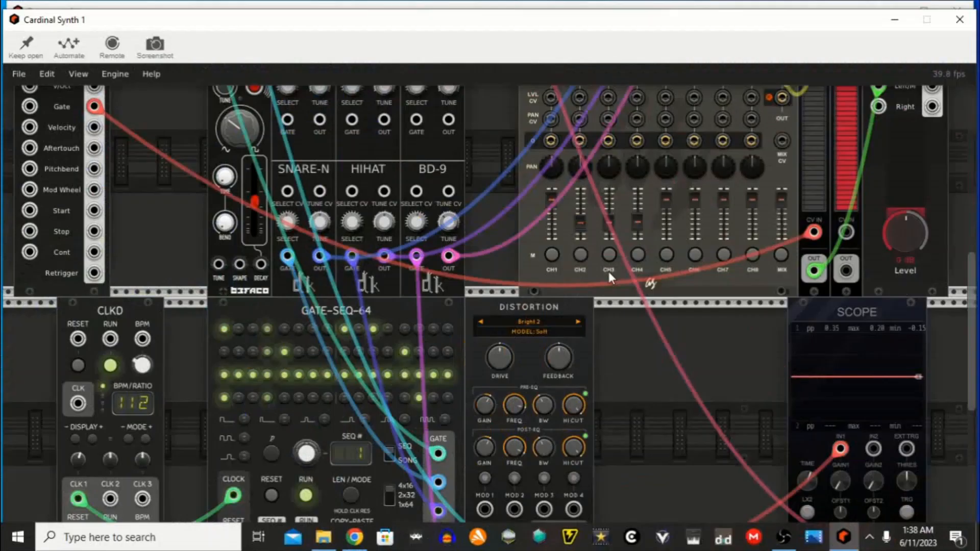
Move the Kickall output cable from the distortion's LEFT input to the mixer's channel 5 audio input.
scroll(608, 271, up, 3)
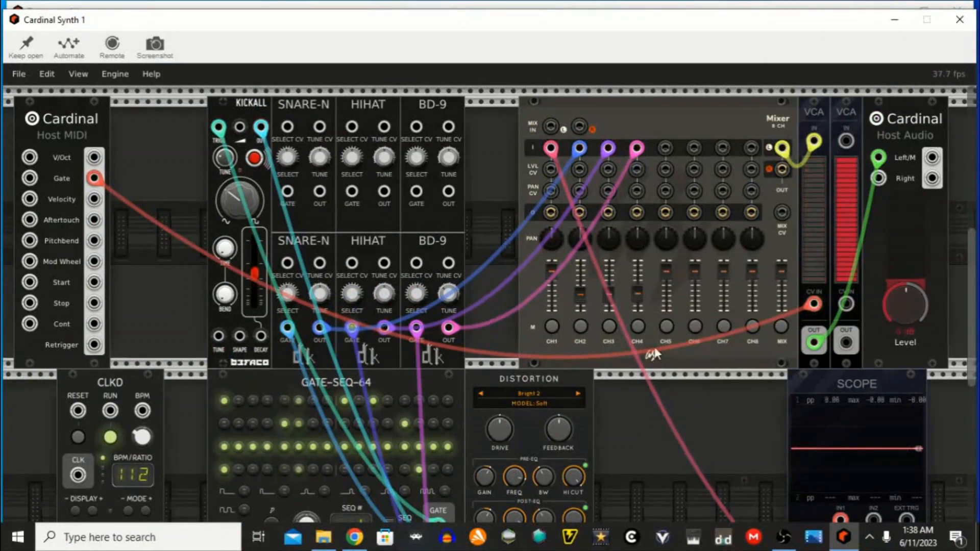
scroll(654, 352, down, 5)
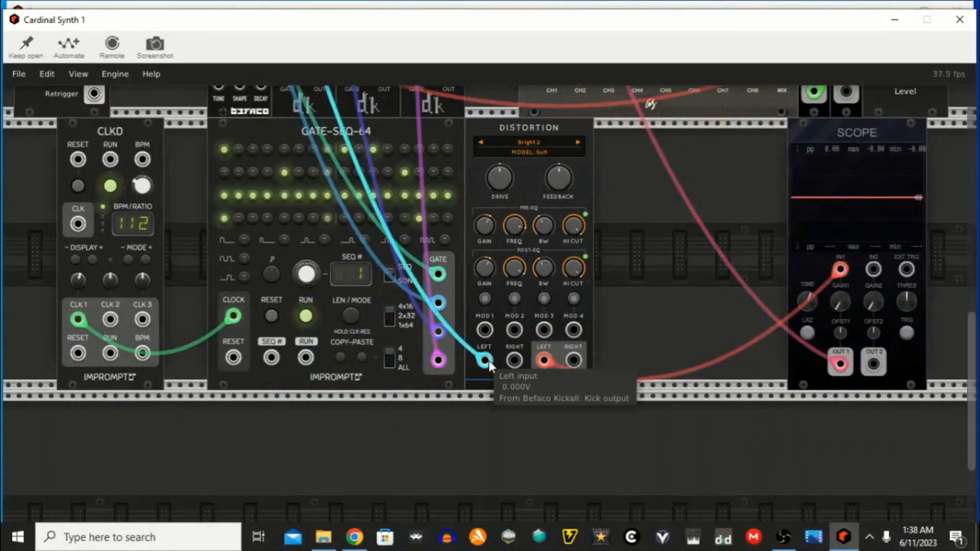
scroll(513, 226, up, 6)
scroll(520, 306, up, 1)
drag(524, 431, 753, 376)
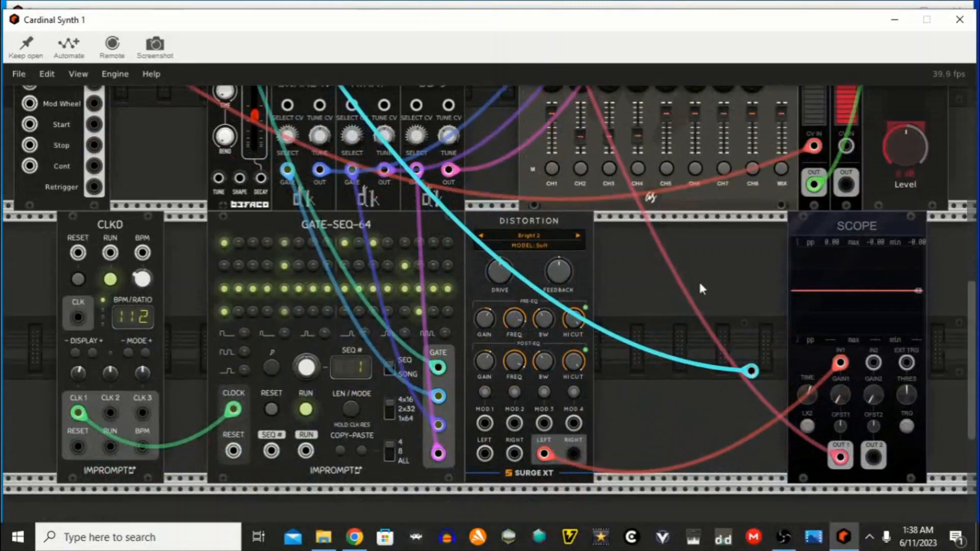
drag(702, 288, 665, 226)
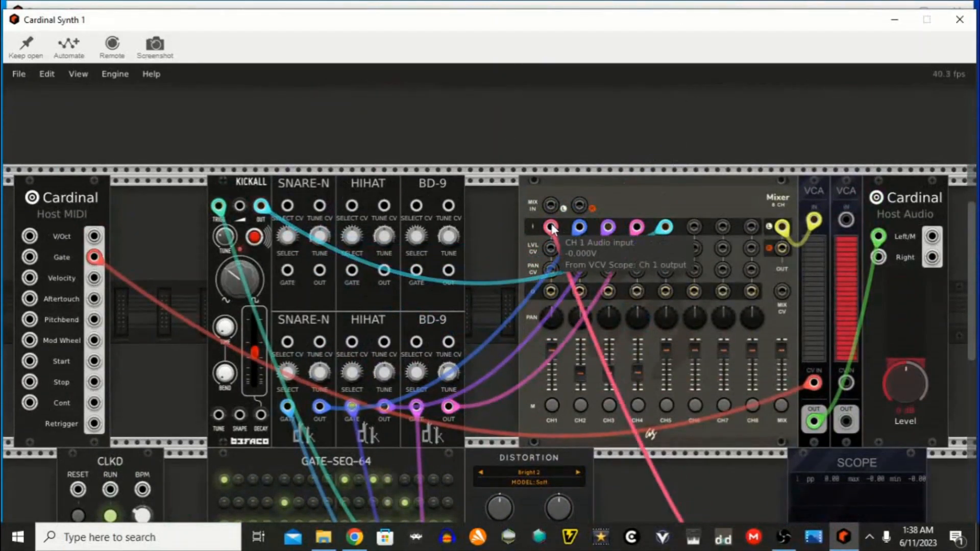
Unplug the scope's cable from mixer channel 1 and move the Kickall output cable from channel 5 to channel 1's audio input.
drag(552, 228, 709, 510)
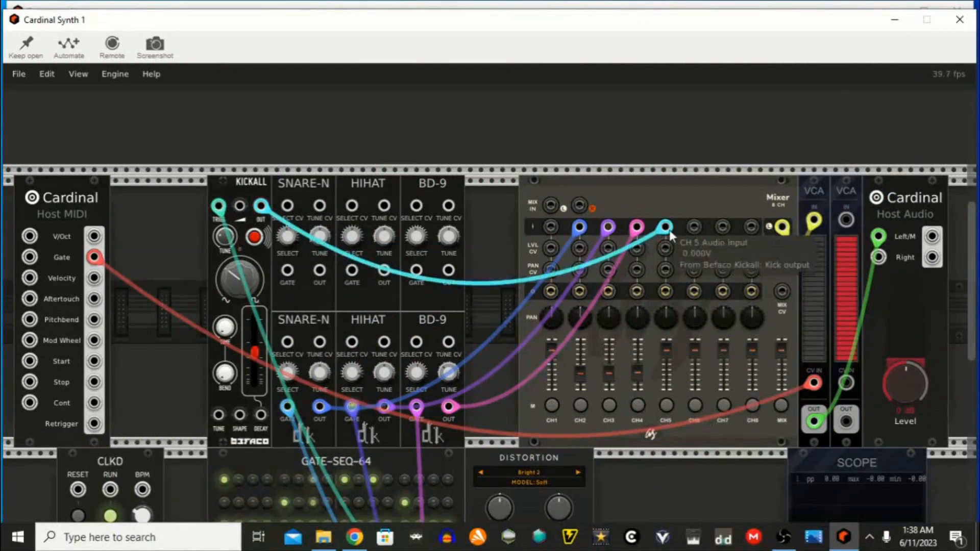
drag(669, 230, 549, 227)
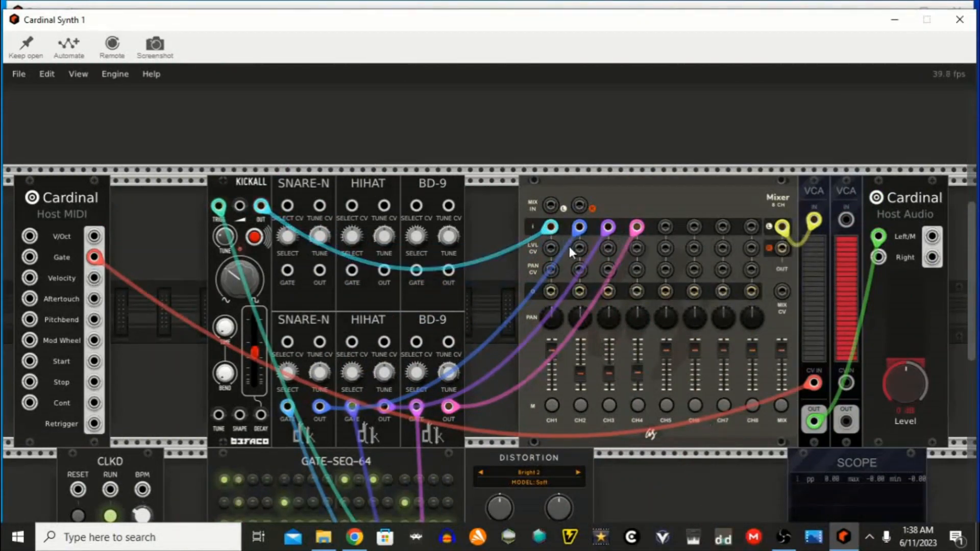
Move the BD-9 output cable from mixer channel 4 to the distortion's LEFT input, and patch the scope's OUT 1 into channel 4.
scroll(688, 397, down, 3)
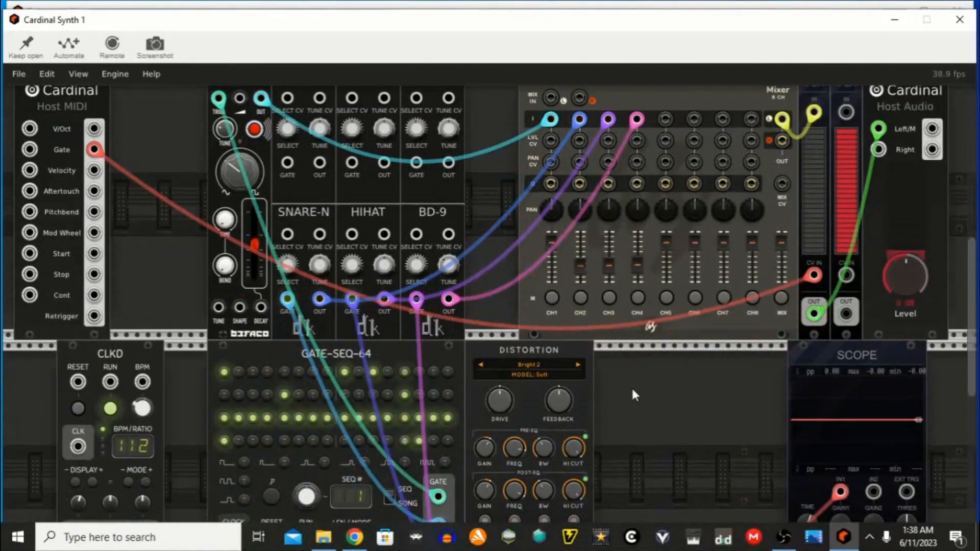
drag(637, 120, 488, 445)
scroll(638, 513, down, 4)
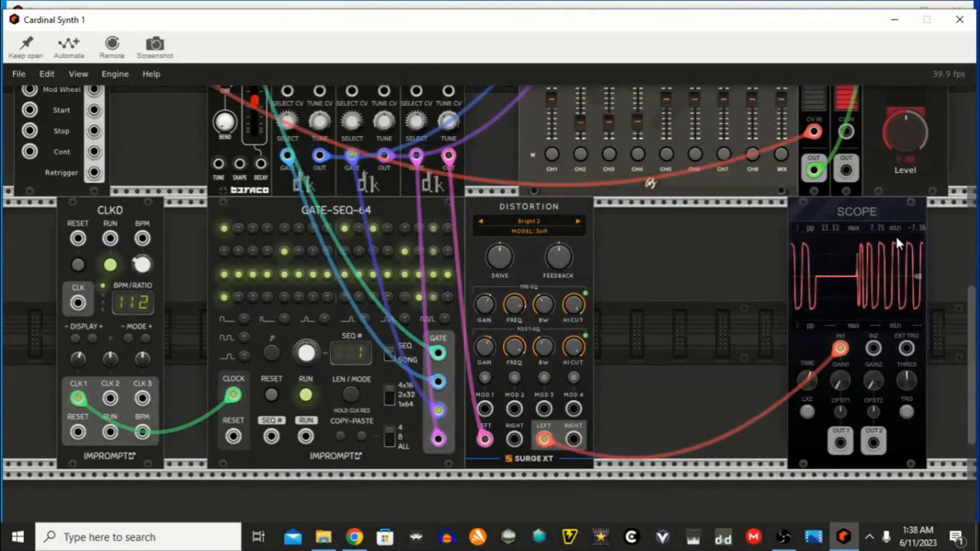
drag(840, 348, 637, 159)
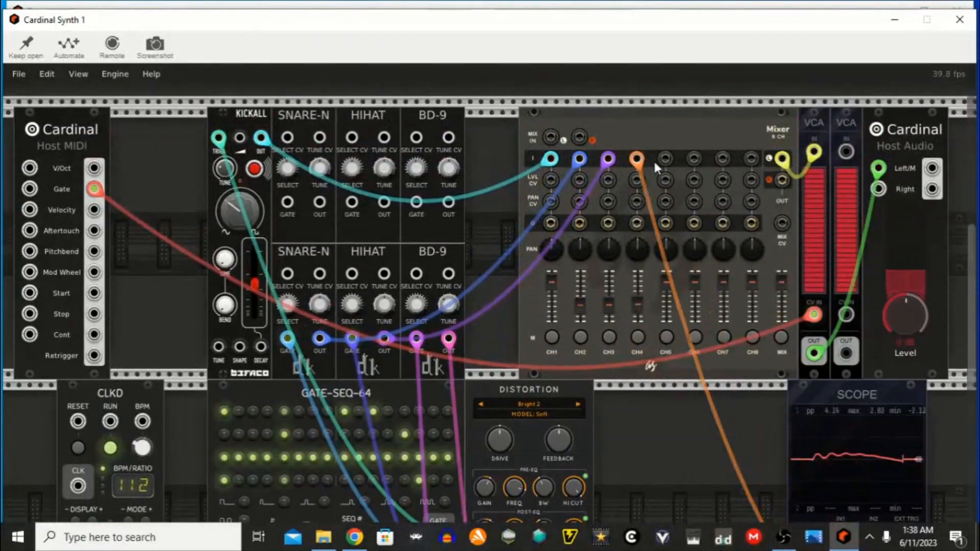
Lower the mixer's channel 4 gain to 27.2%.
scroll(634, 435, down, 3)
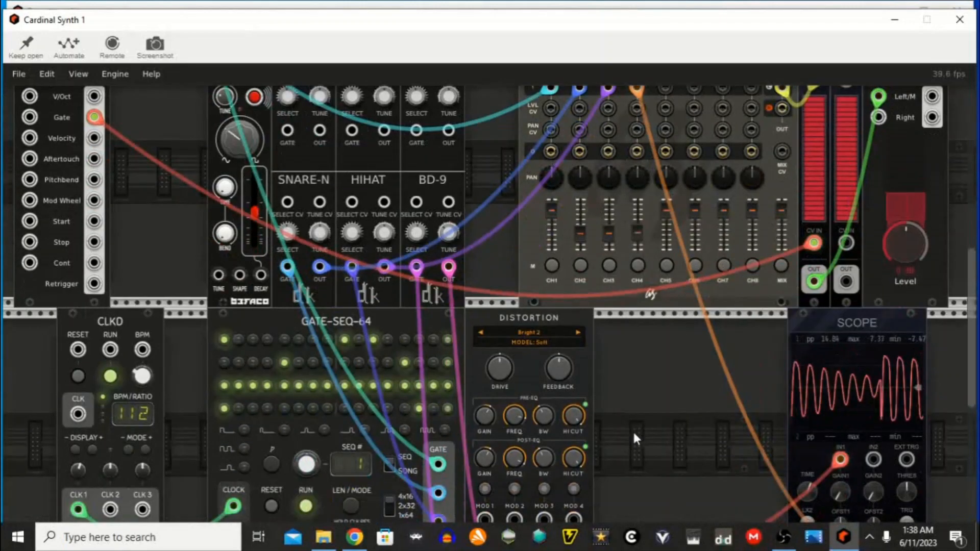
scroll(634, 435, down, 3)
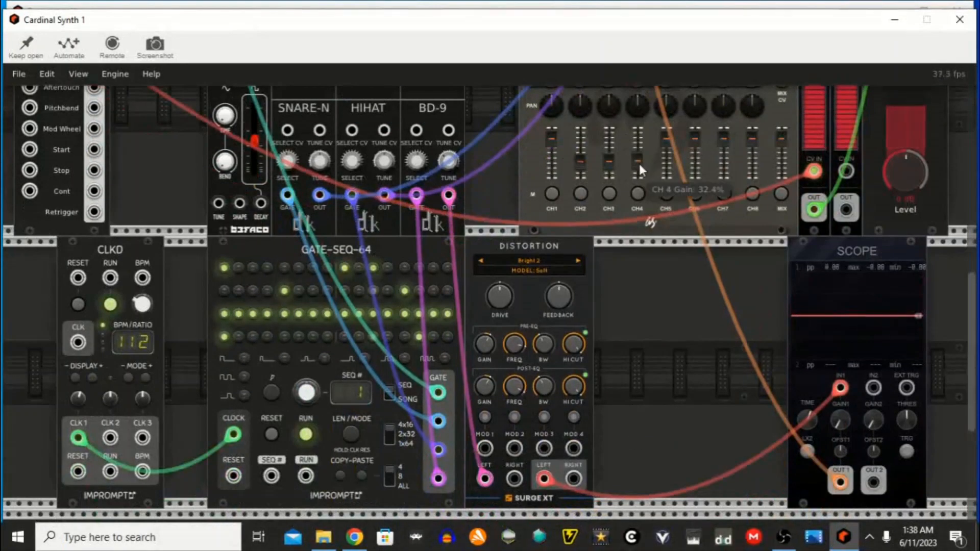
drag(638, 161, 637, 173)
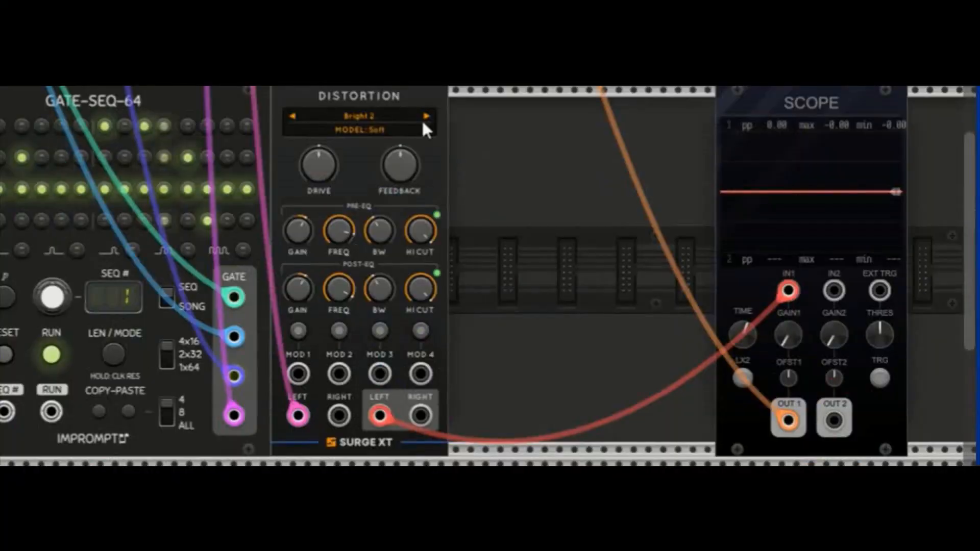
Advance the DISTORTION module's preset through Crunchy, Deep 1, Deep 2 and Full Range to Low End.
click(426, 116)
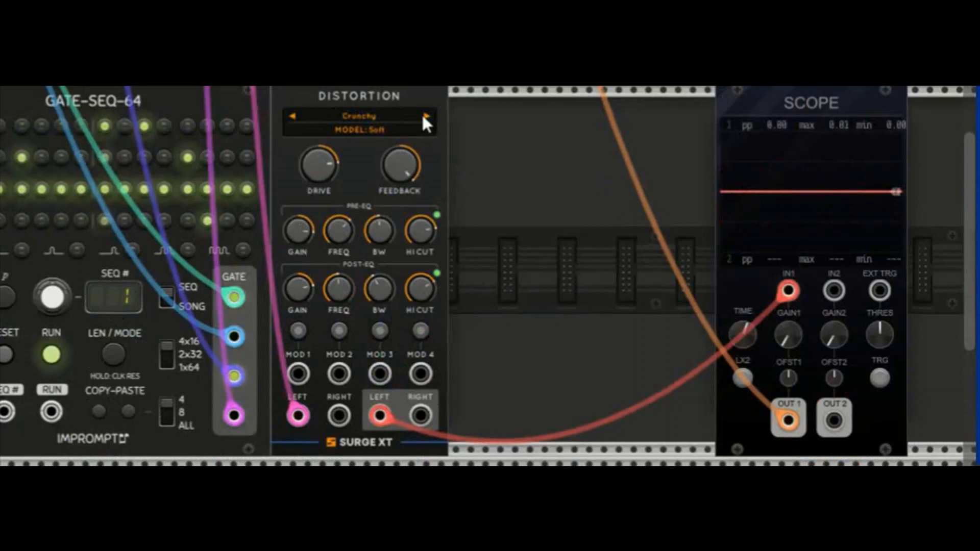
click(426, 116)
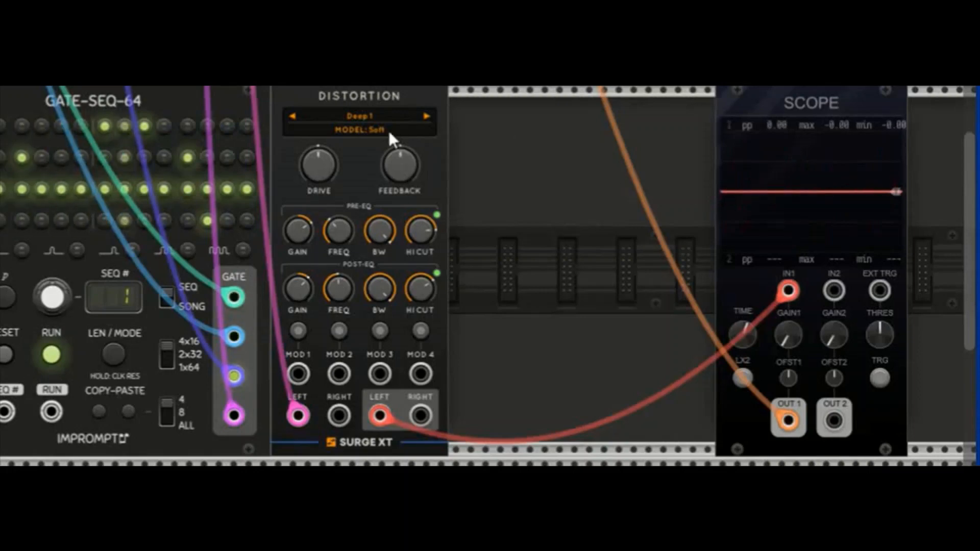
click(428, 116)
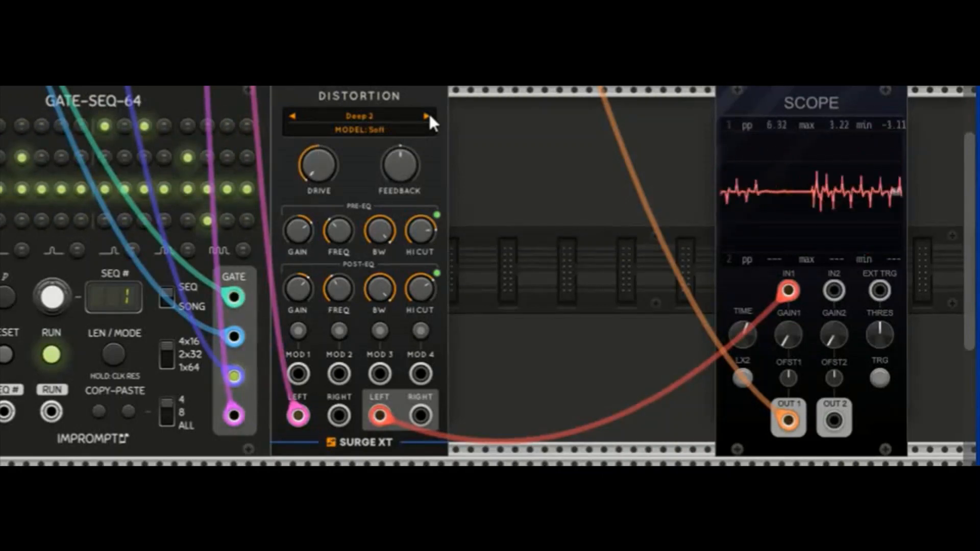
click(428, 116)
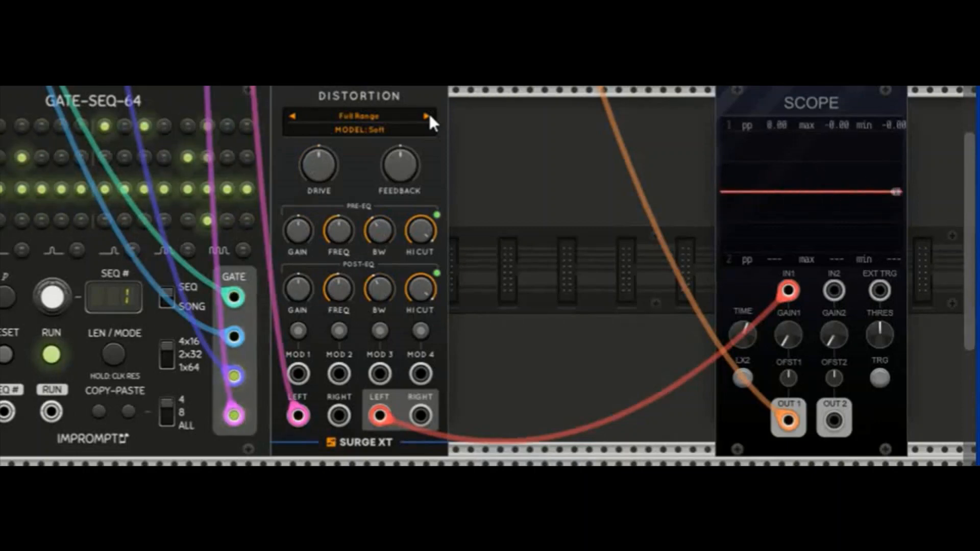
click(428, 116)
click(428, 117)
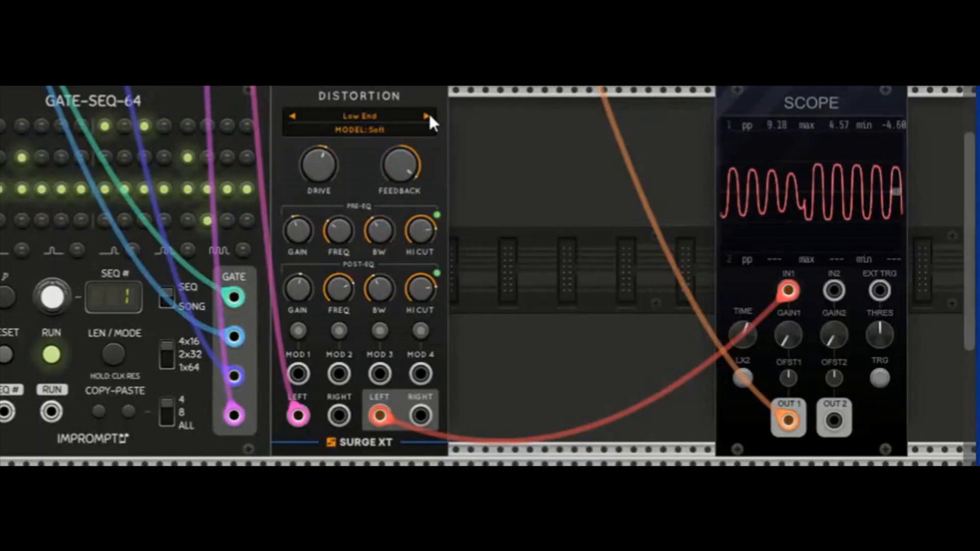
Raise the distortion's DRIVE slightly and reduce the mixer's channel 4 gain further to compensate.
drag(320, 167, 363, 111)
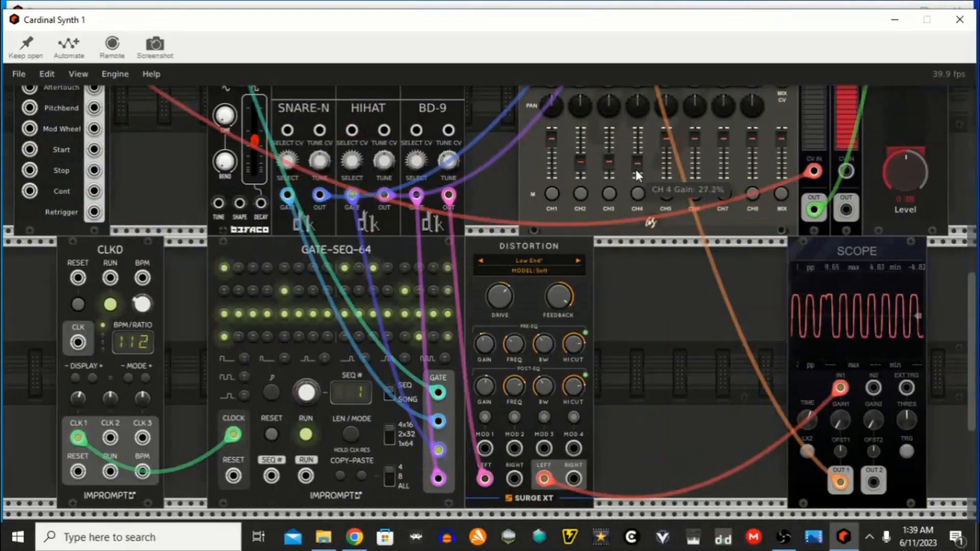
drag(636, 169, 626, 185)
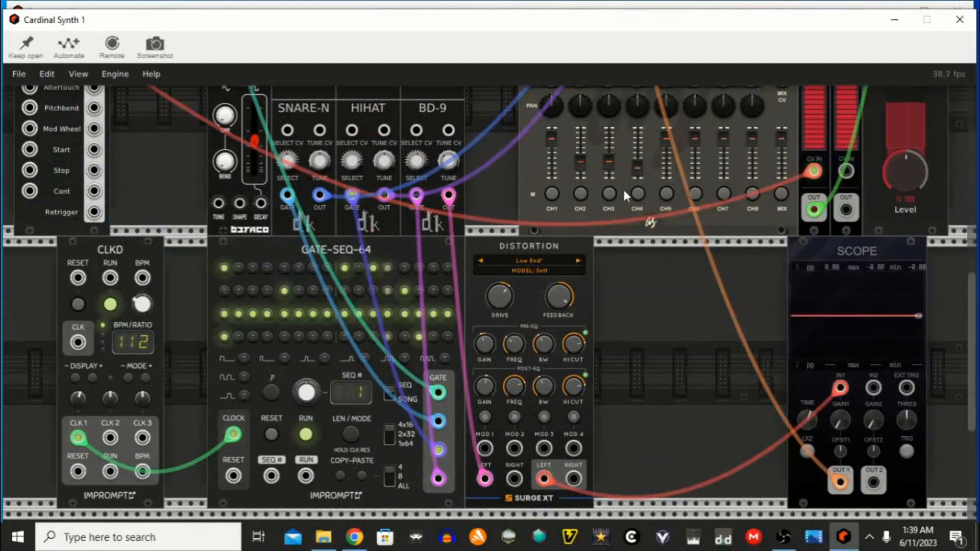
drag(637, 170, 636, 181)
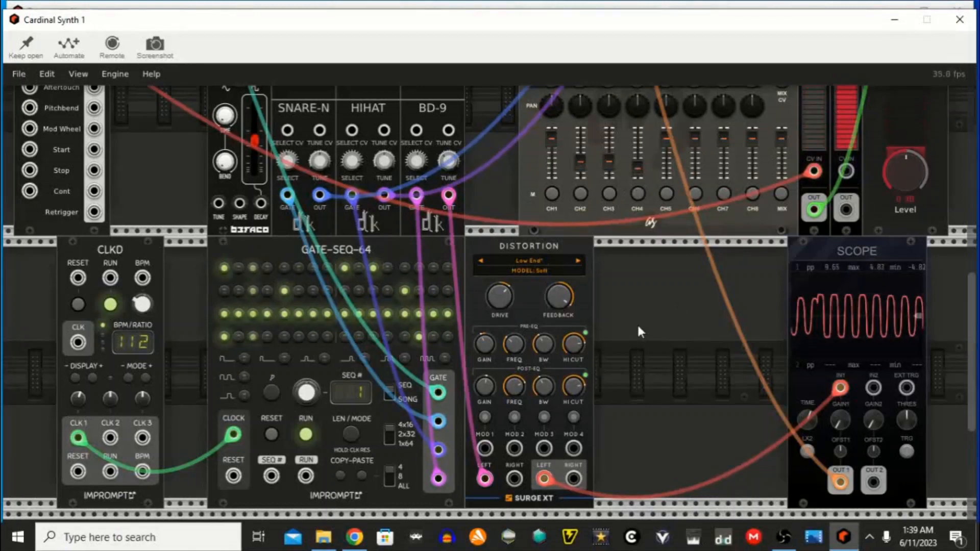
Shift SCOPE farther from DISTORTION, and add the Valley Plateau reverb in the gap by searching the Effect modules for "rev".
scroll(663, 293, up, 5)
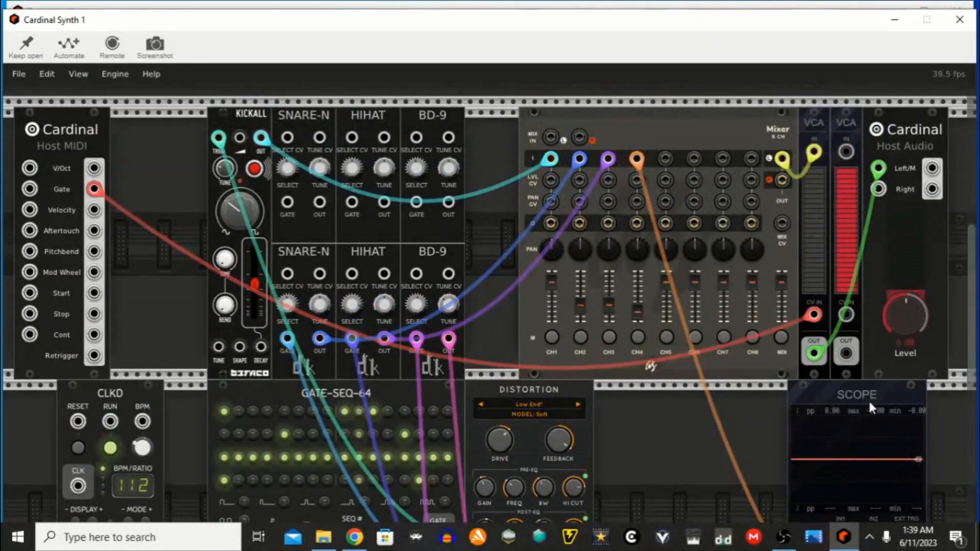
drag(845, 397, 899, 406)
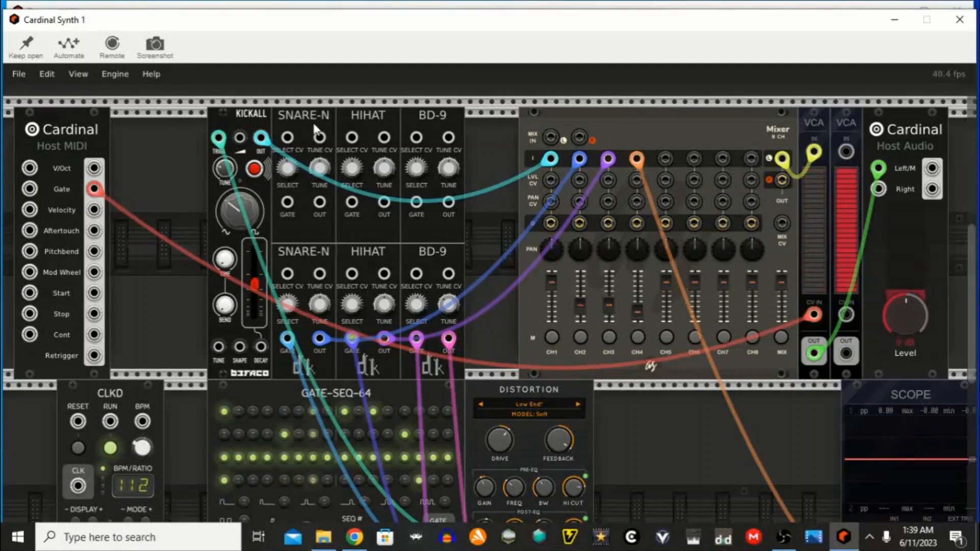
scroll(665, 317, down, 5)
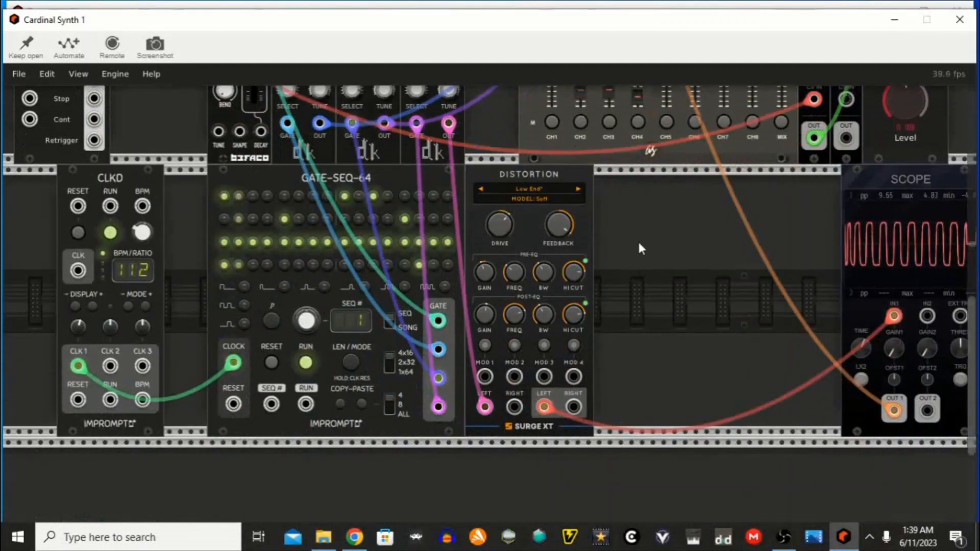
right_click(653, 227)
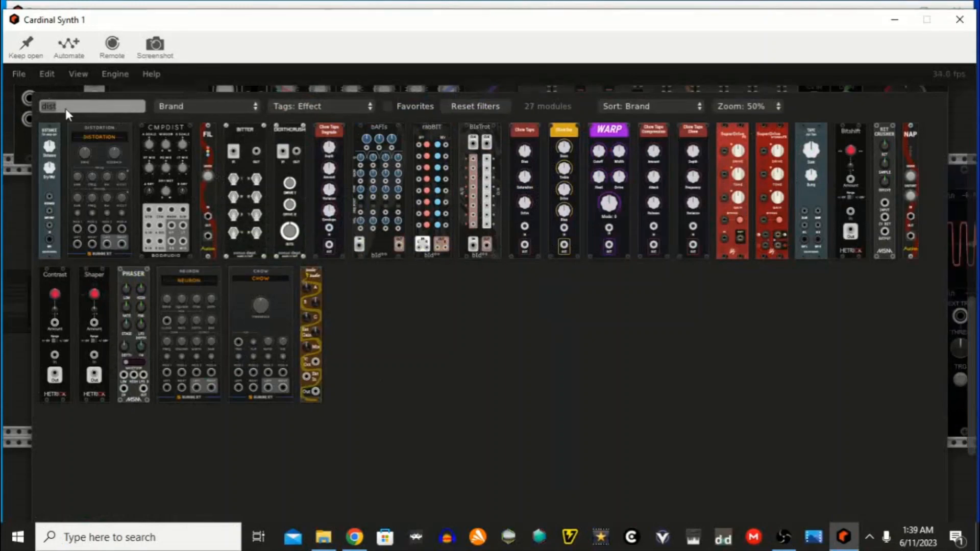
text(rev)
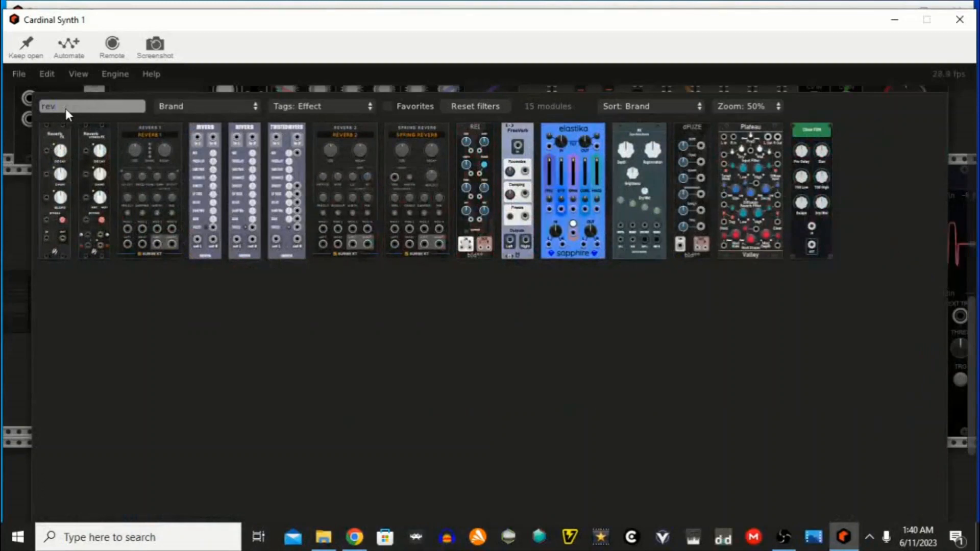
mouse_move(762, 173)
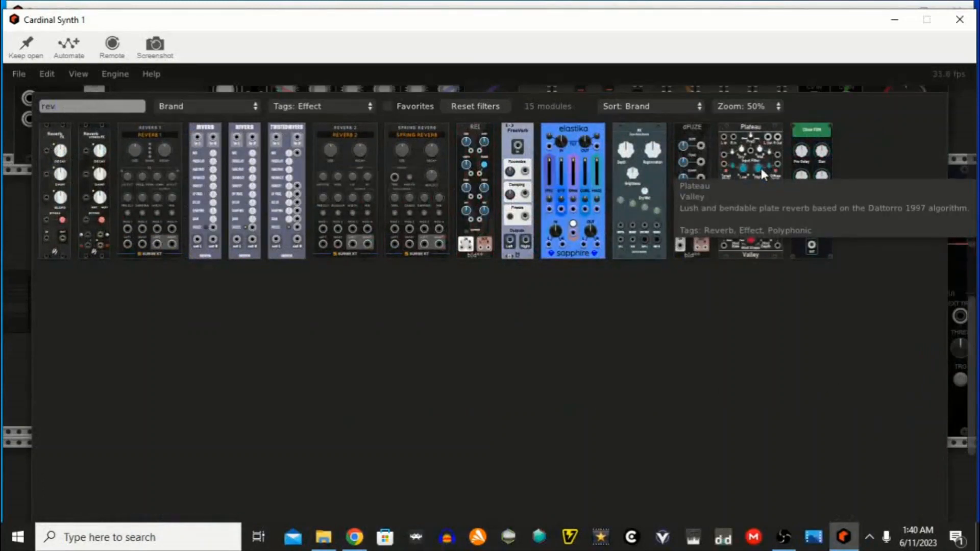
click(760, 167)
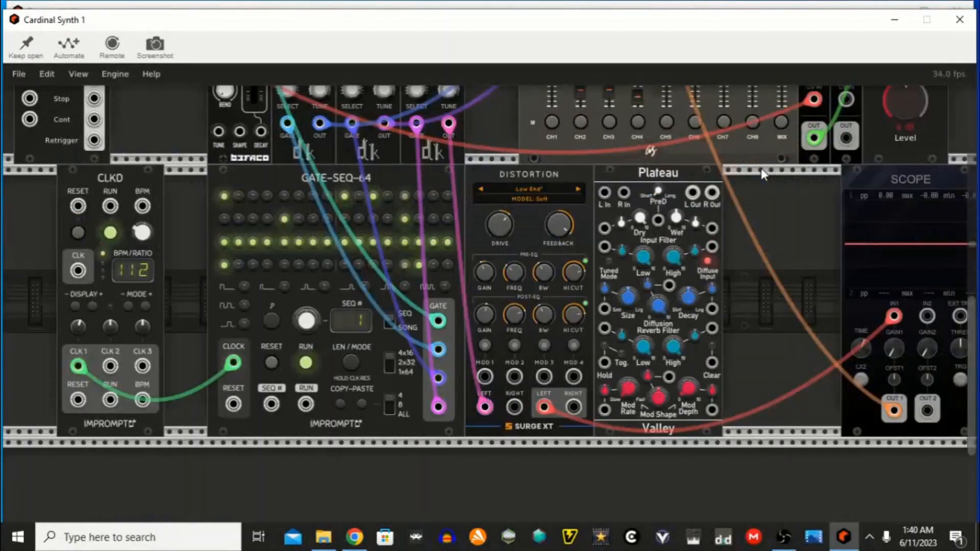
Move the snare output cable from mixer channel 2 to Plateau's left input, and patch Plateau's left output into channel 2.
scroll(765, 305, up, 5)
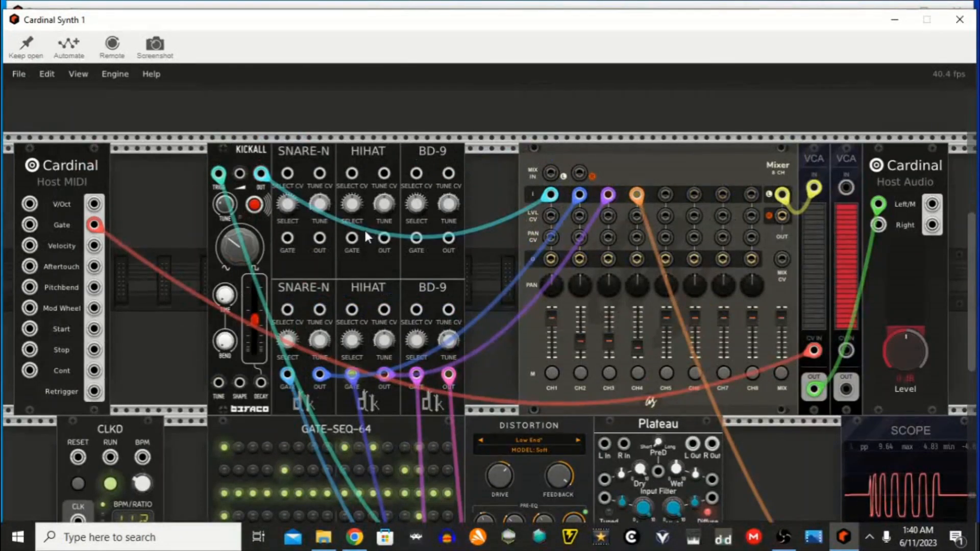
mouse_move(583, 198)
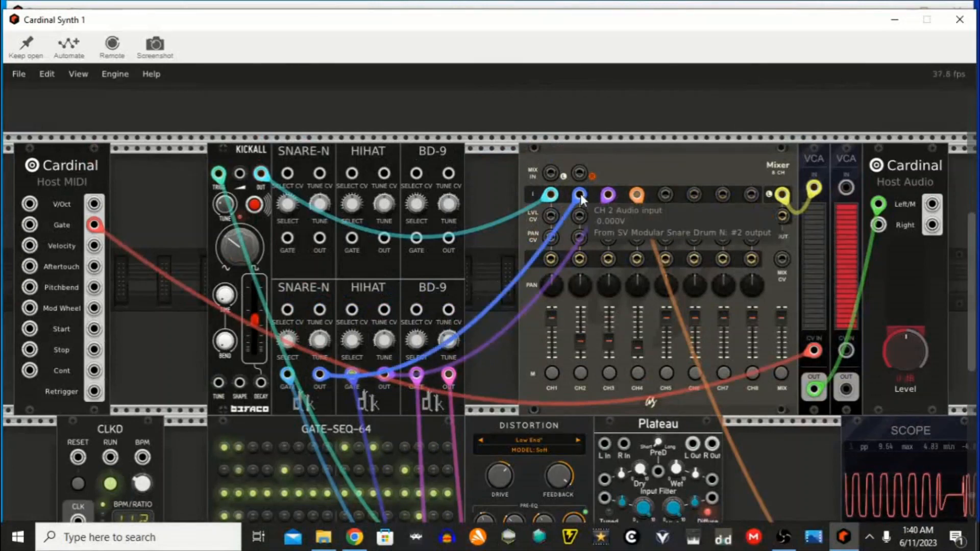
drag(581, 196, 605, 449)
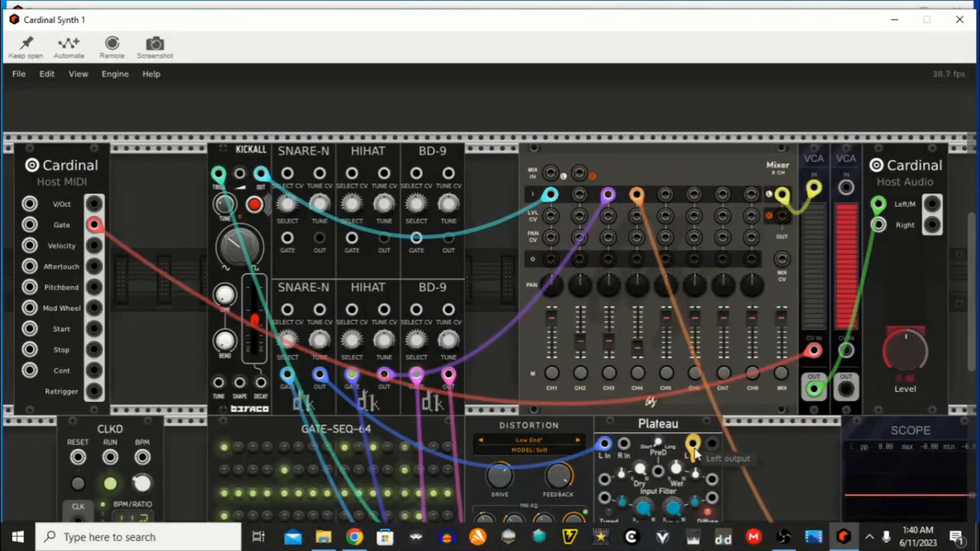
drag(692, 443, 582, 198)
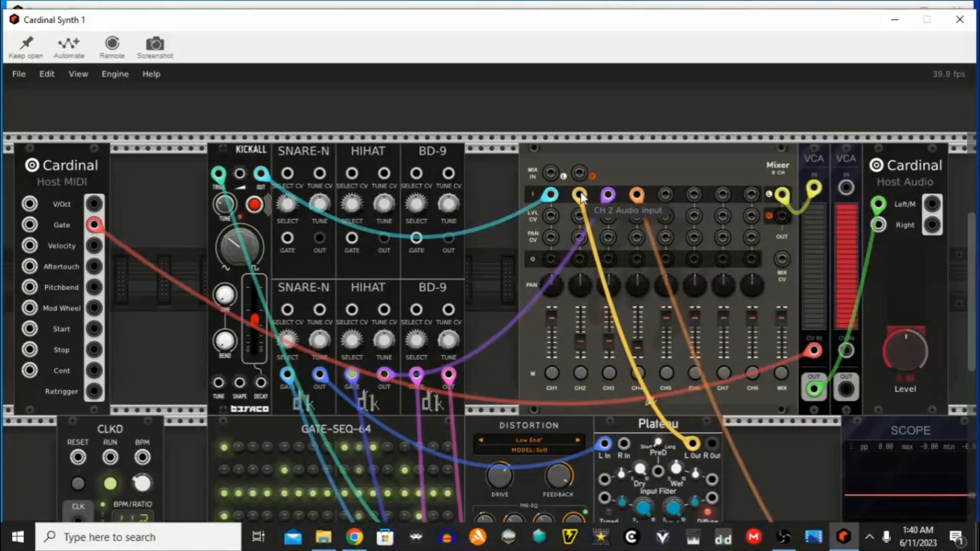
Lower the Plateau reverb's Wet level and shorten its Decay.
scroll(728, 387, down, 5)
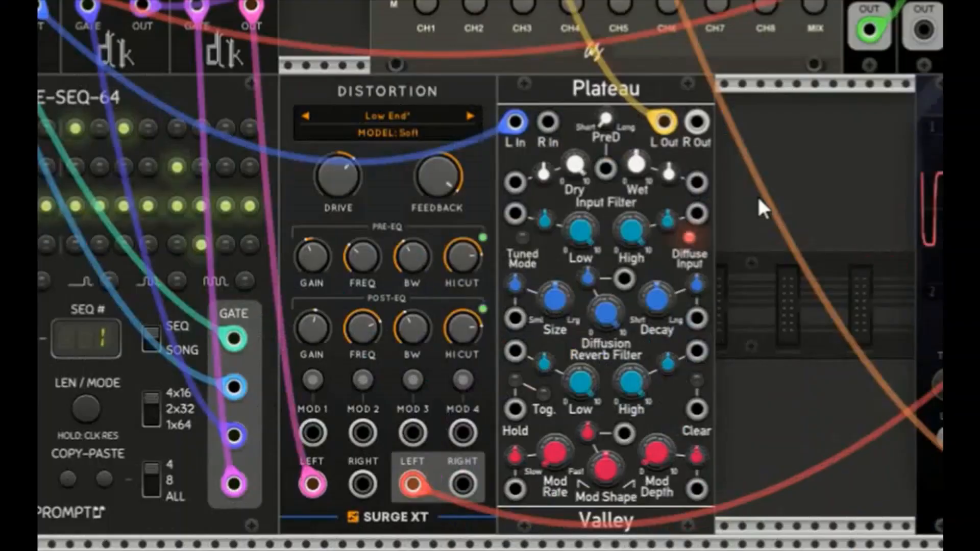
mouse_move(678, 287)
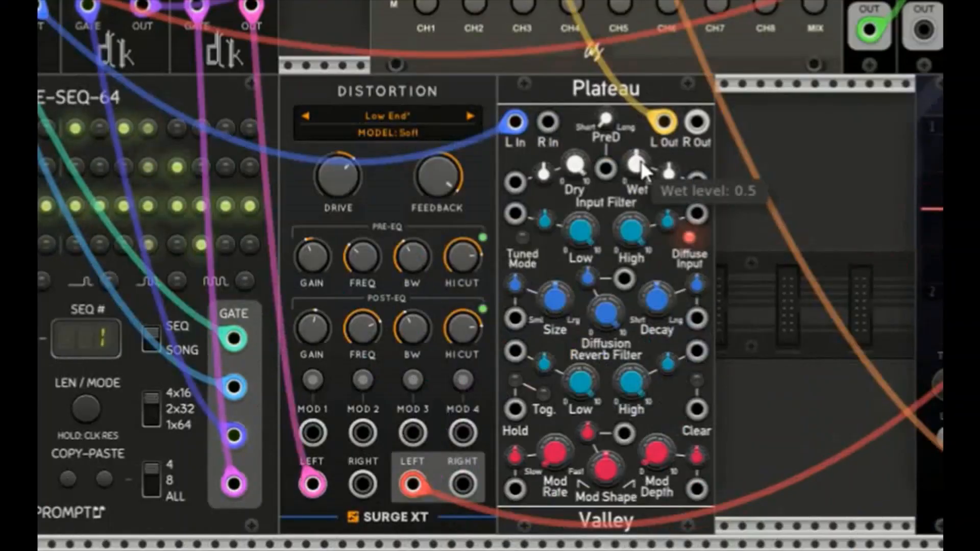
drag(641, 161, 502, 467)
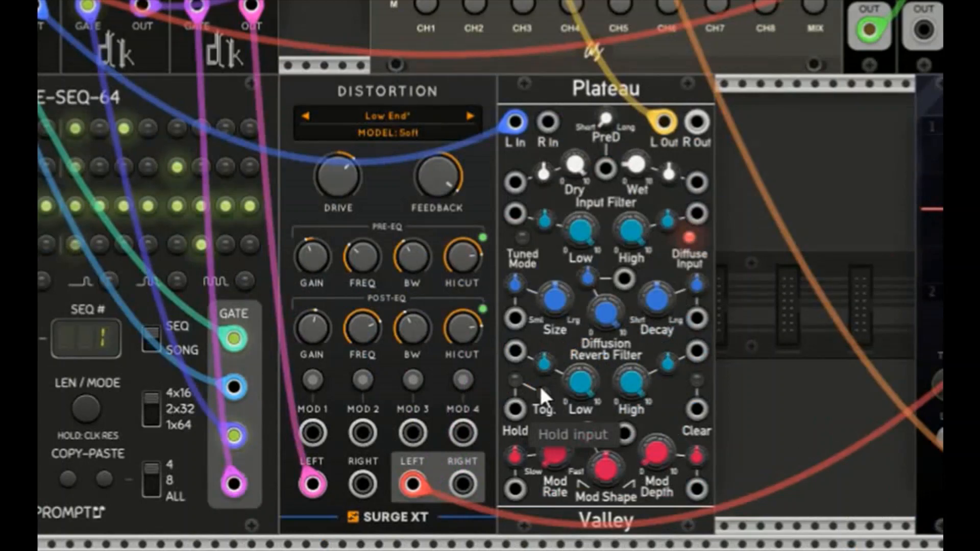
mouse_move(659, 296)
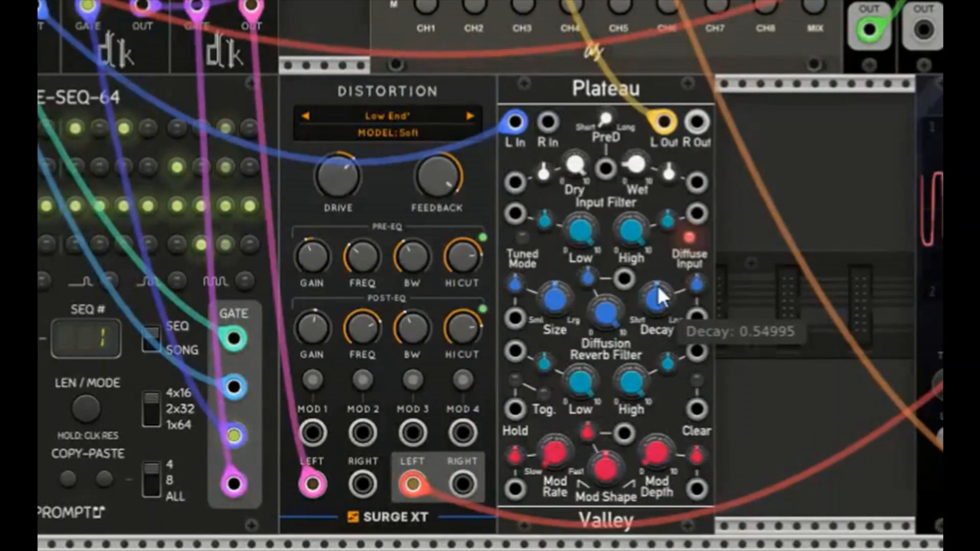
drag(658, 288, 659, 375)
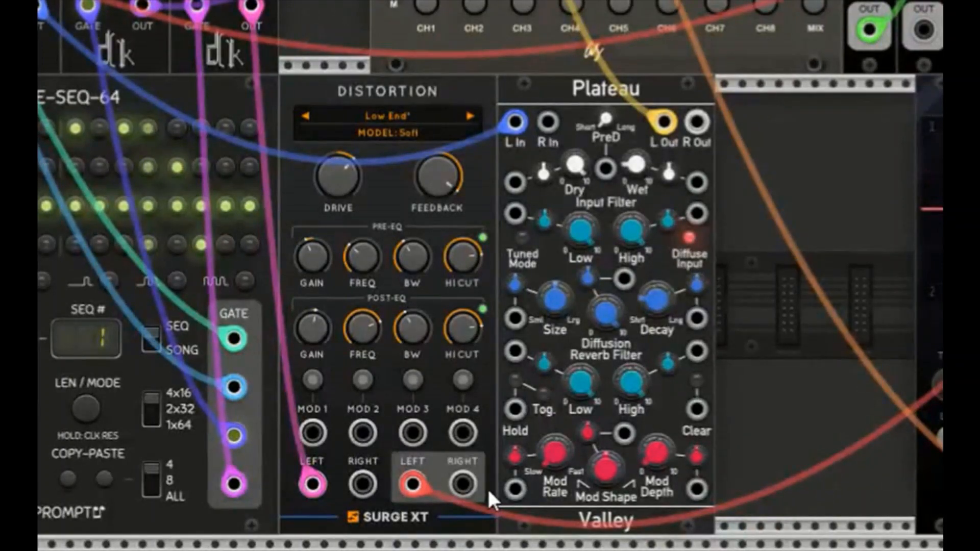
Reduce the Plateau reverb's Size setting toward the small end.
mouse_move(552, 306)
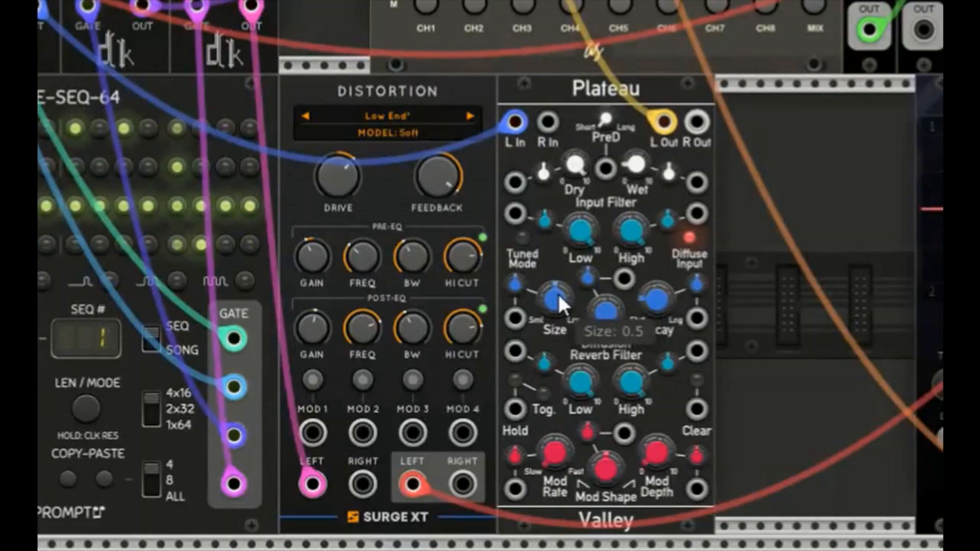
drag(555, 300, 470, 441)
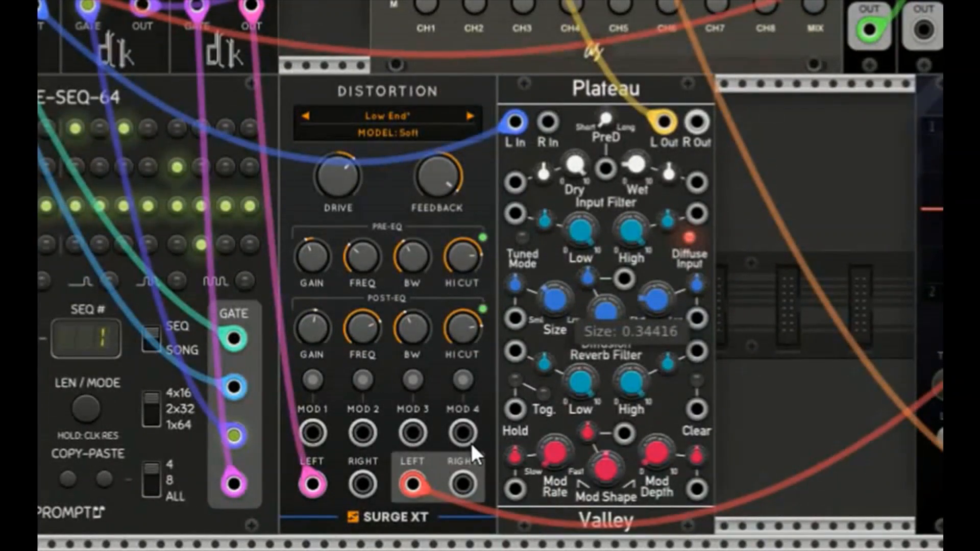
drag(470, 441, 564, 292)
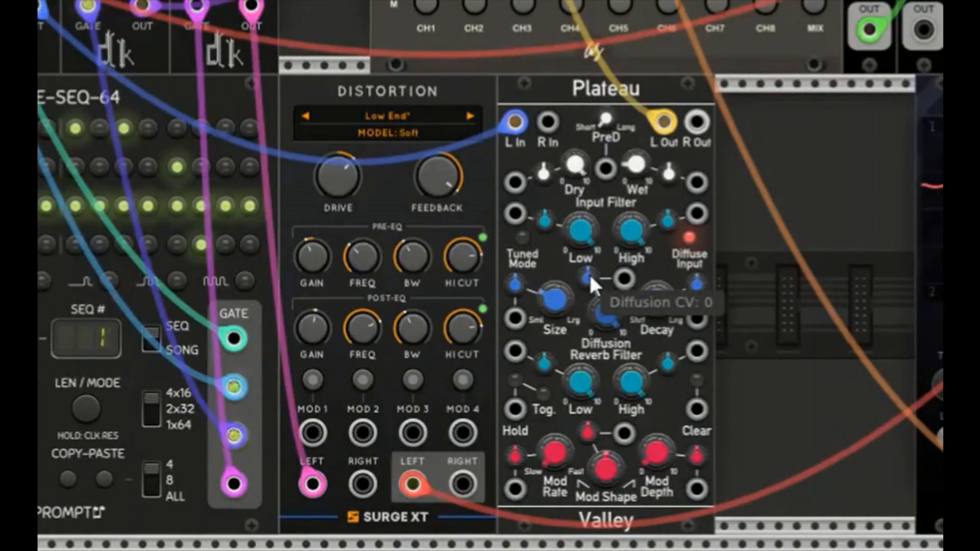
Move KICKALL, SNARE-N, HIHAT and BD-9 over against Host MIDI to free rack space before the mixer.
scroll(520, 61, up, 5)
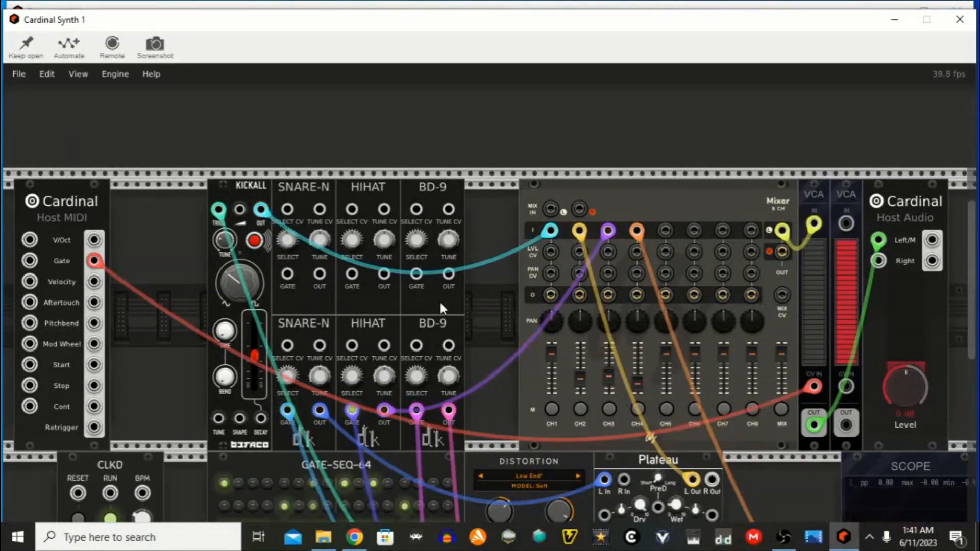
click(770, 230)
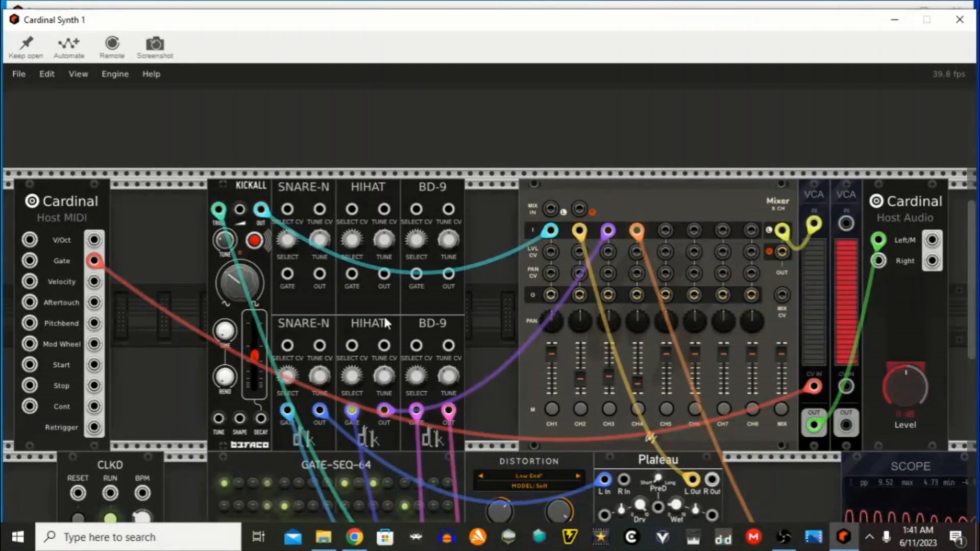
scroll(386, 323, down, 3)
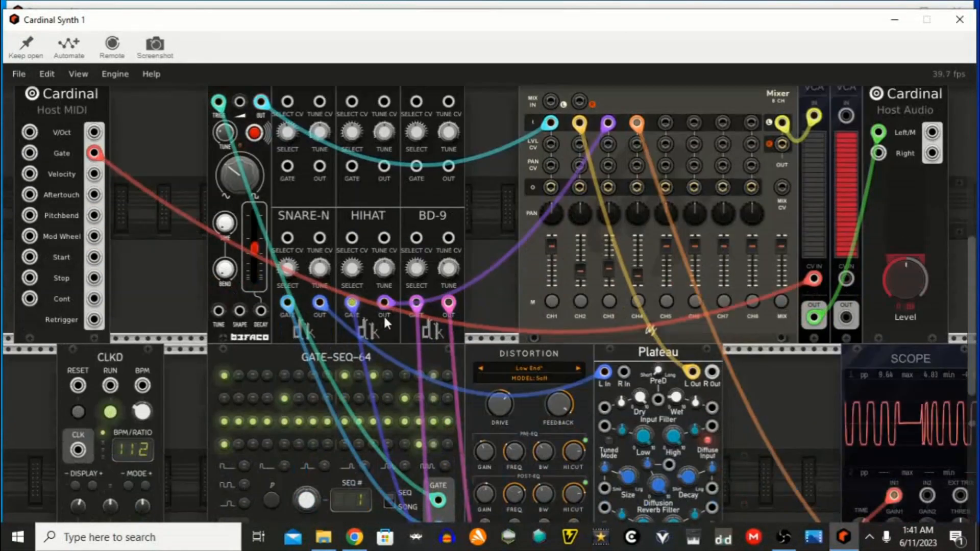
scroll(384, 315, up, 3)
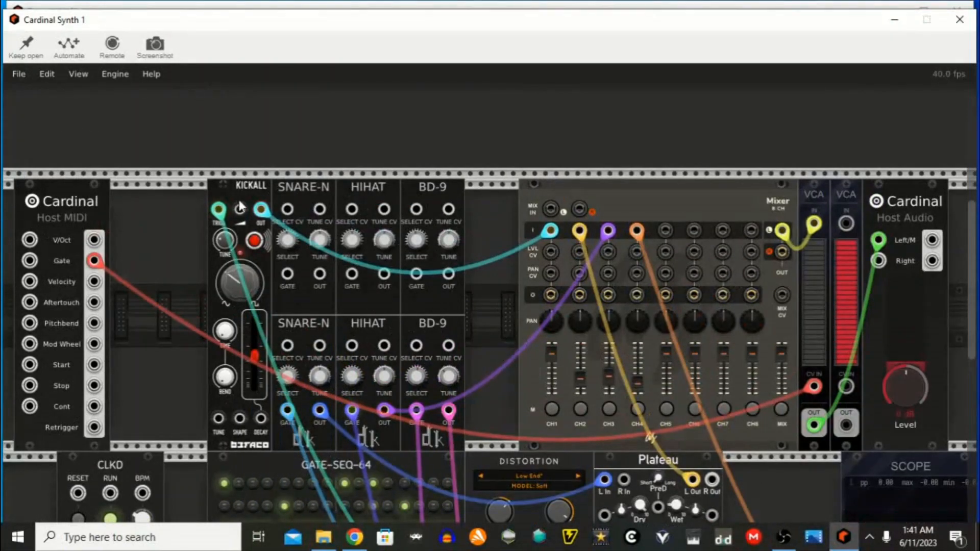
drag(216, 180, 120, 179)
drag(301, 204, 210, 210)
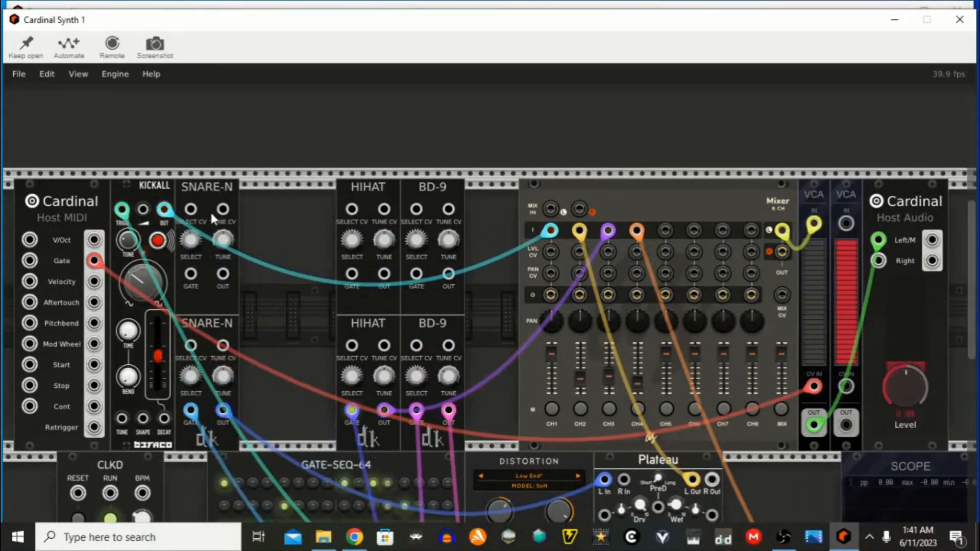
drag(362, 182, 268, 195)
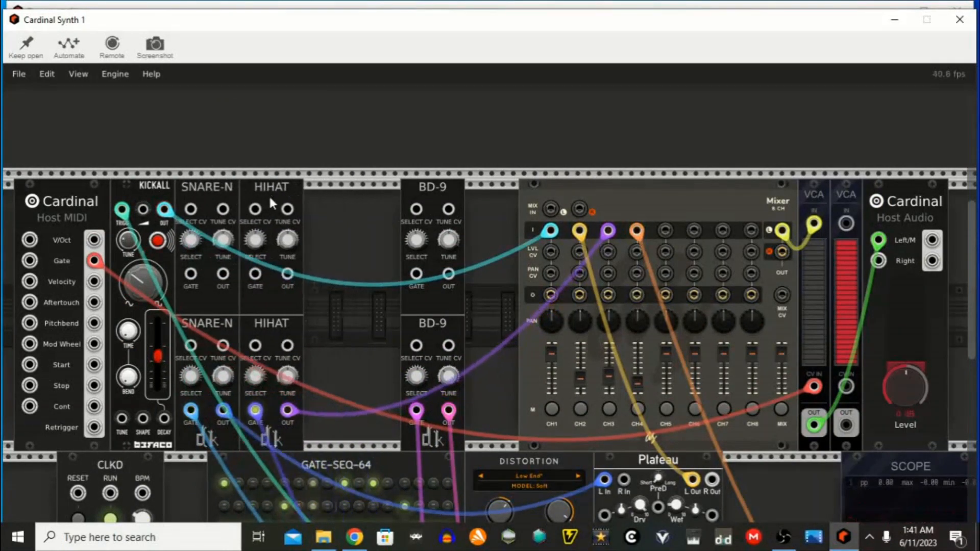
drag(430, 184, 346, 213)
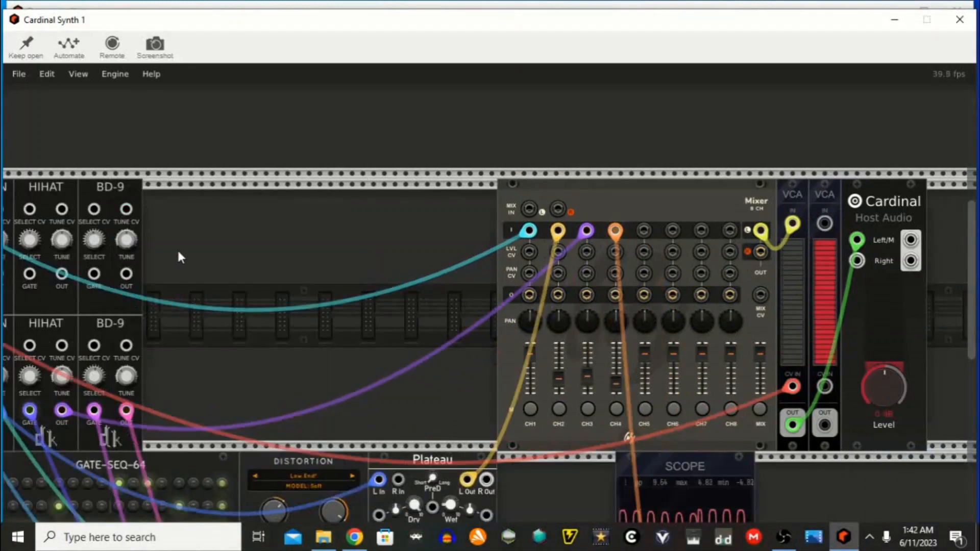
Add the macro oscillator by searching for "osc" across all tags, and place it between BD-9 and the mixer.
right_click(166, 251)
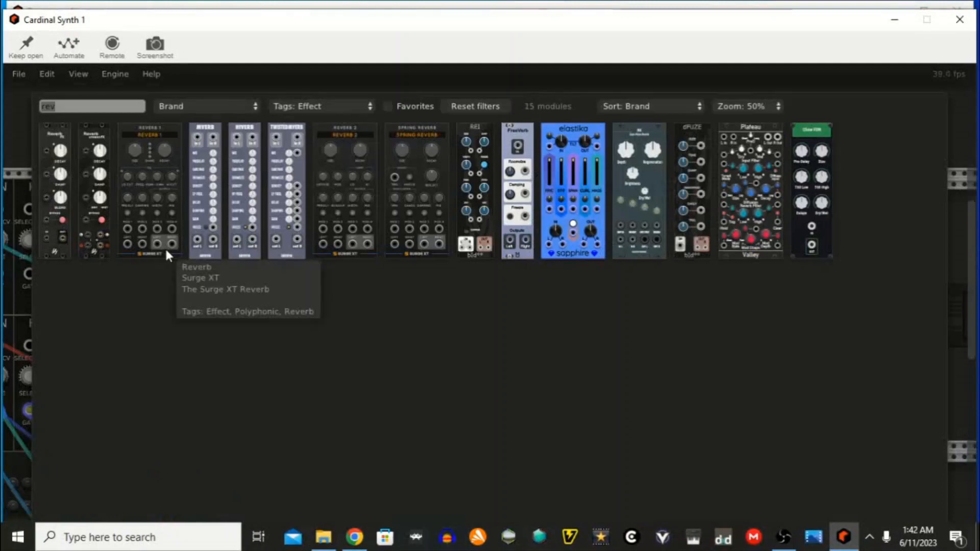
click(340, 108)
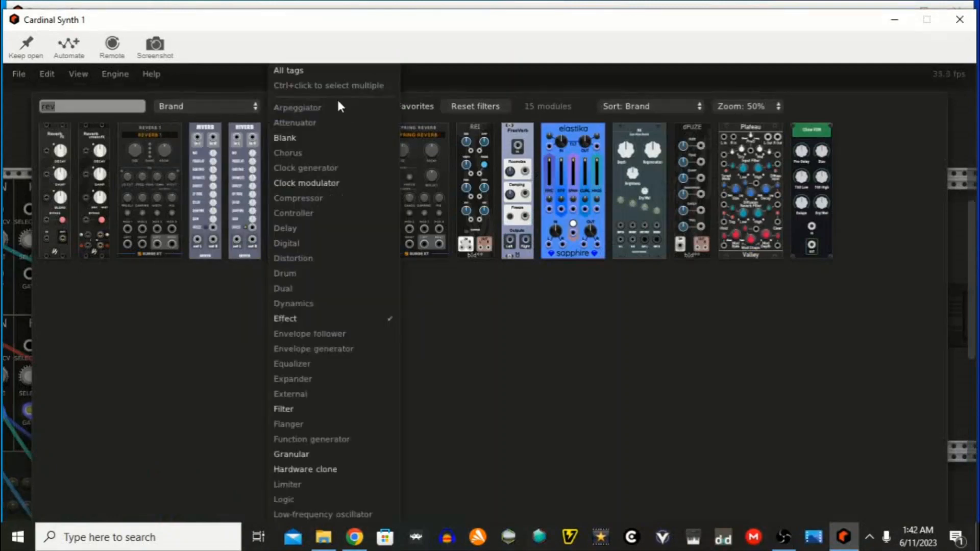
click(308, 71)
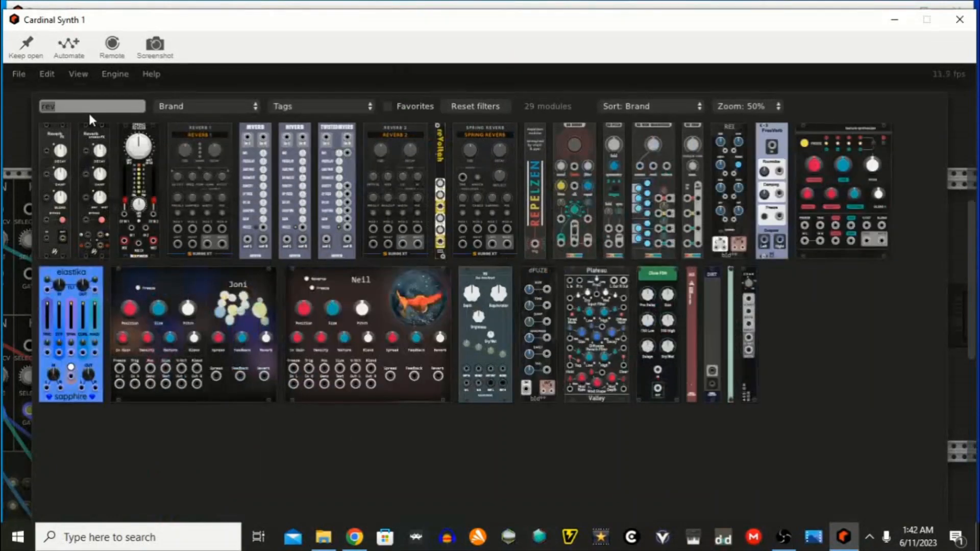
text(osc)
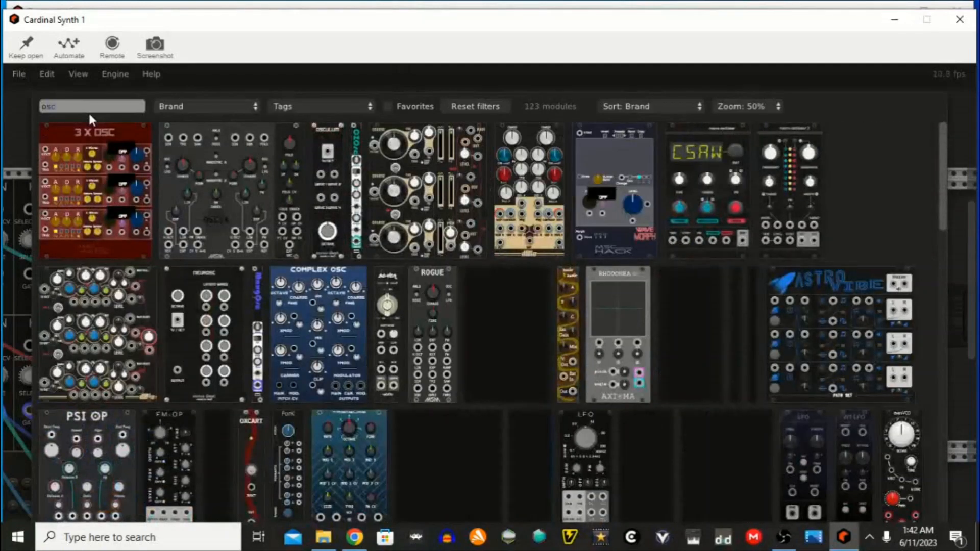
click(707, 177)
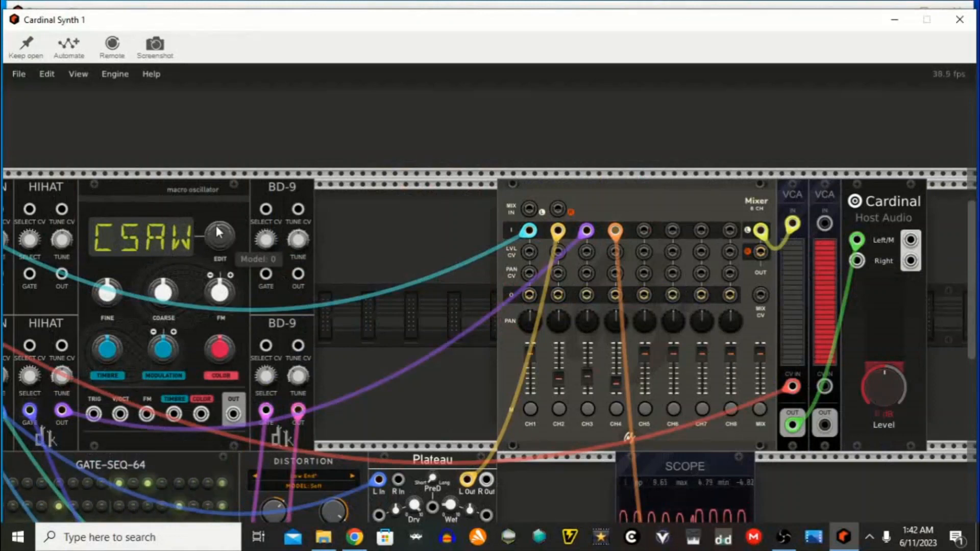
drag(141, 224, 244, 188)
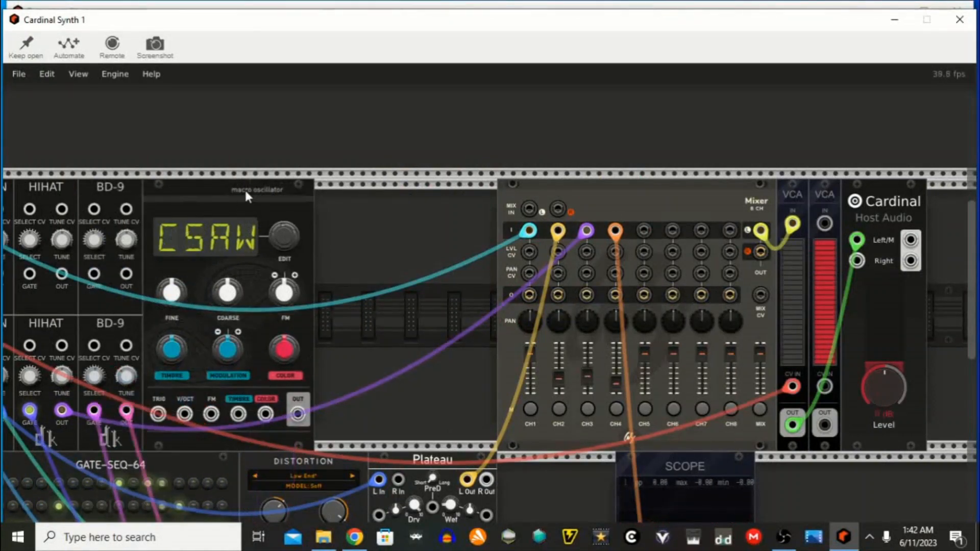
Clear the module search, filter by the Envelope generator tag, and add the AS ADSR beside the macro oscillator.
right_click(359, 241)
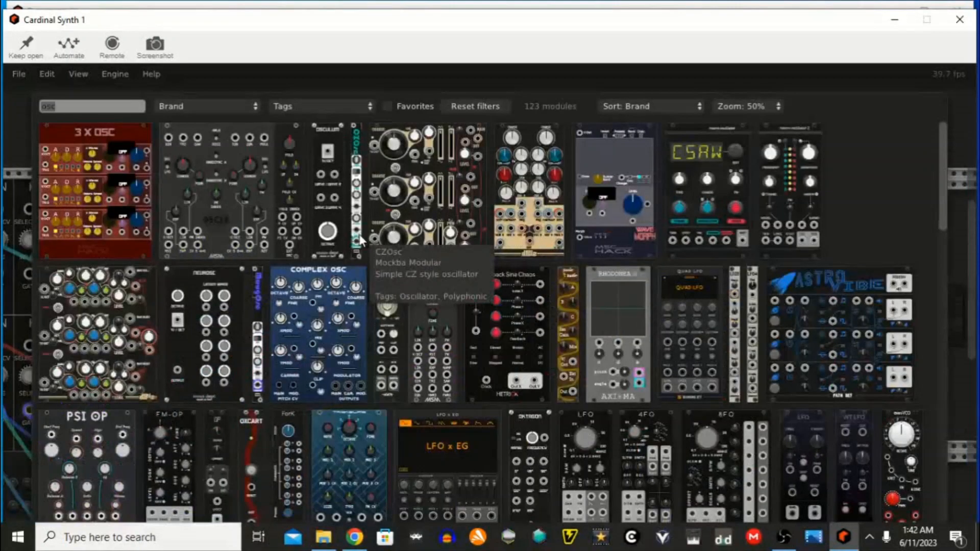
click(371, 102)
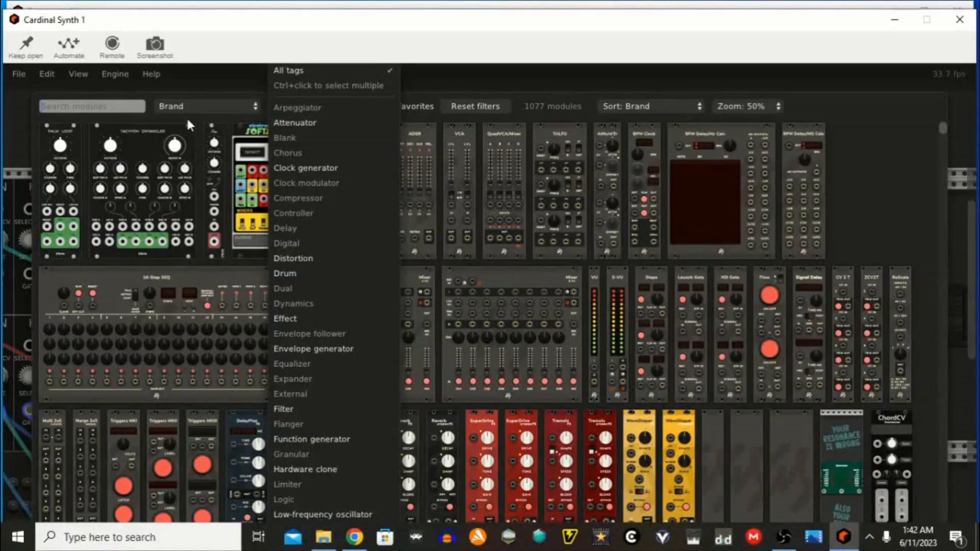
click(337, 348)
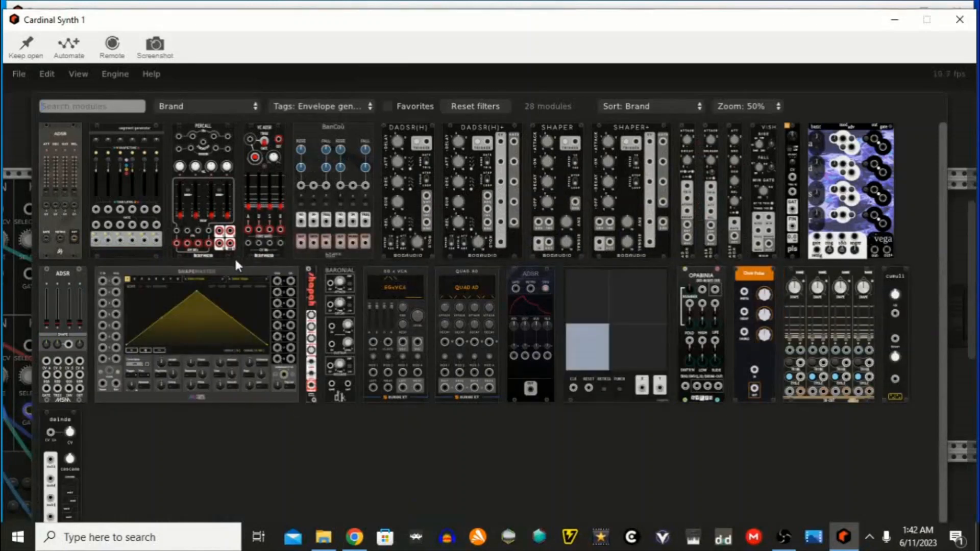
click(50, 166)
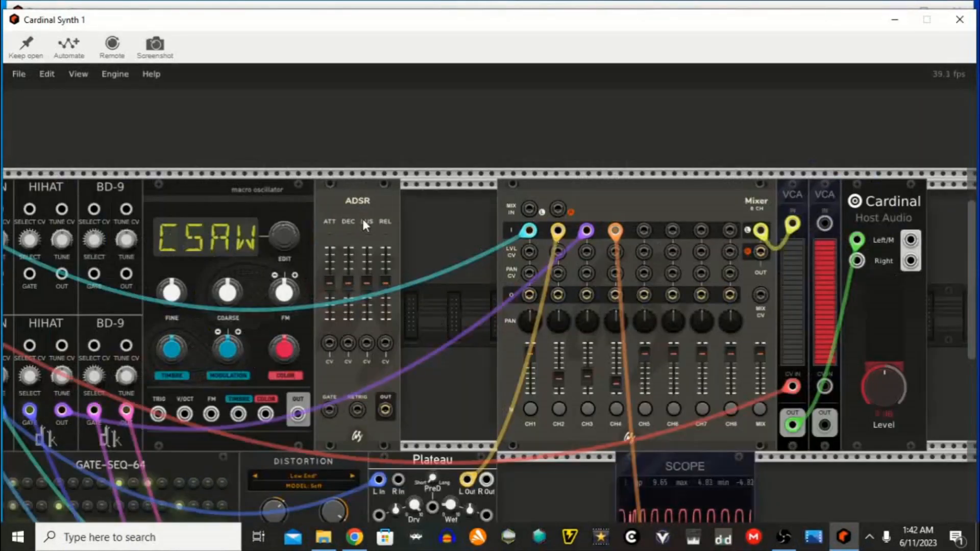
Shift SCOPE farther from Plateau to widen the gap in the lower rack row.
scroll(362, 216, down, 2)
scroll(363, 219, down, 1)
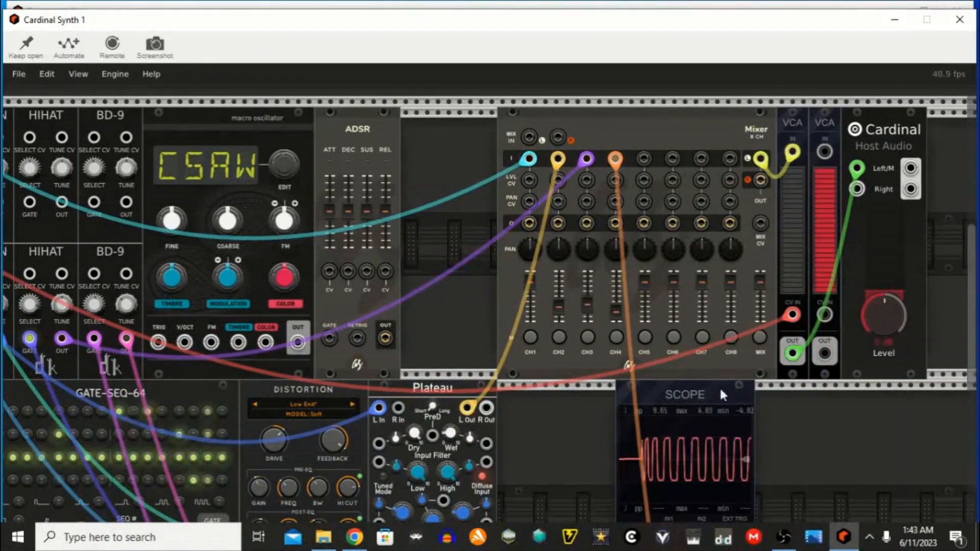
drag(705, 394, 957, 409)
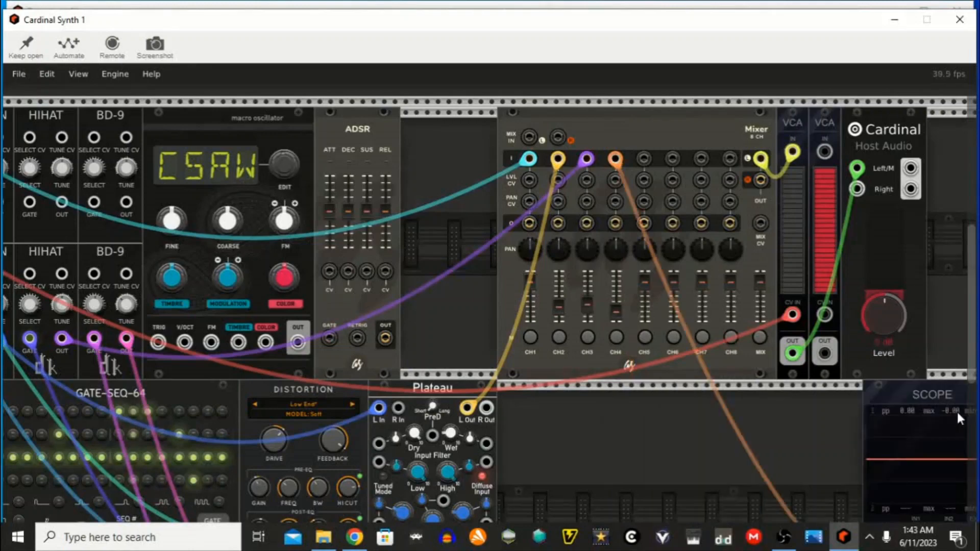
Search the module library for "seq" with the tag filter reset to All tags.
scroll(766, 403, down, 3)
scroll(761, 415, down, 1)
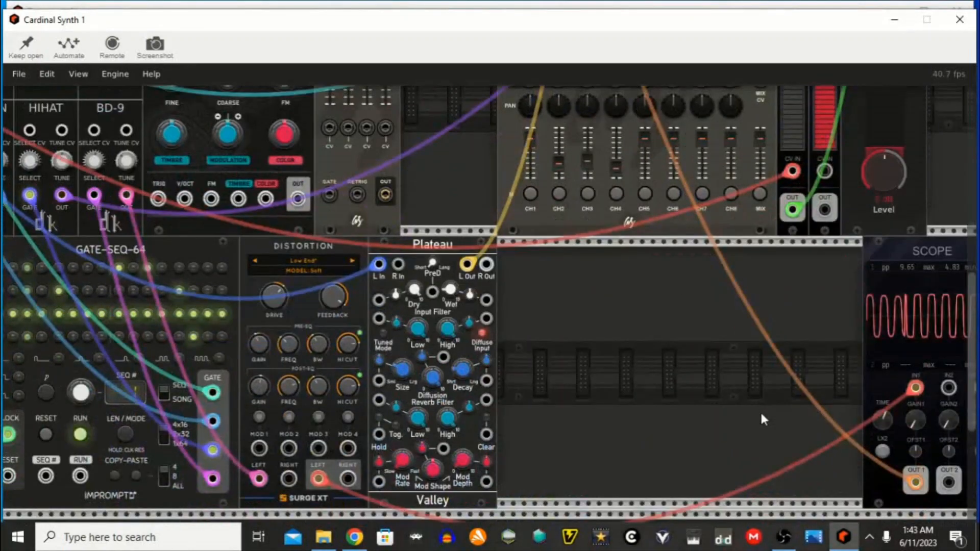
right_click(526, 294)
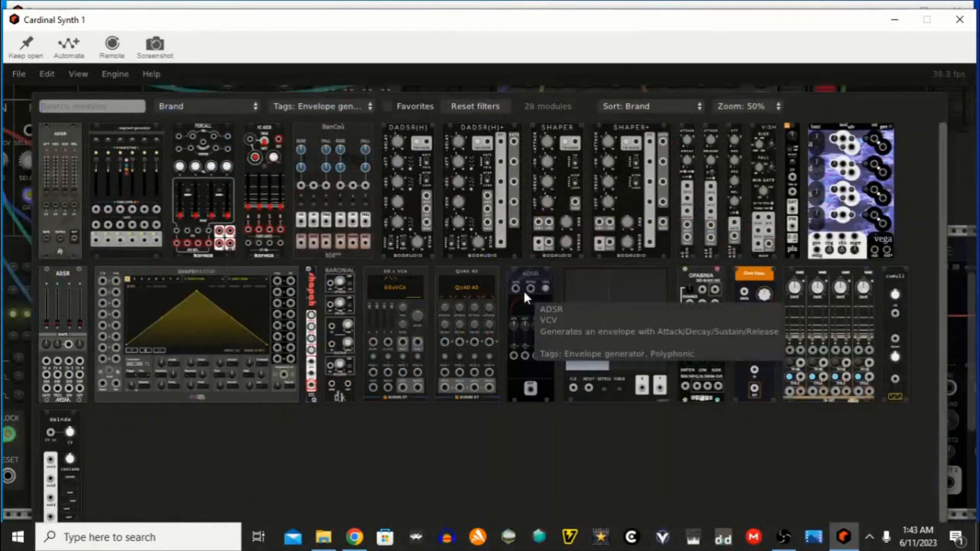
click(299, 105)
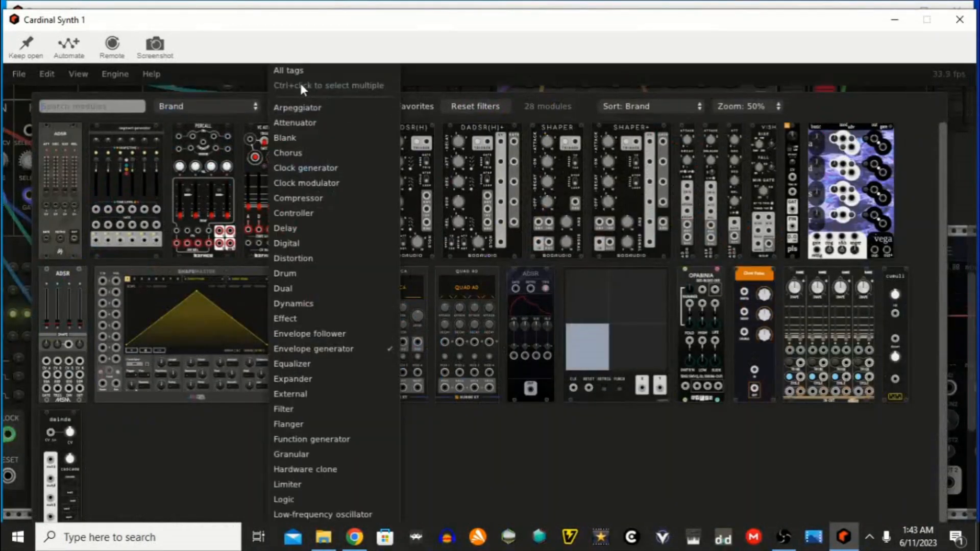
click(296, 72)
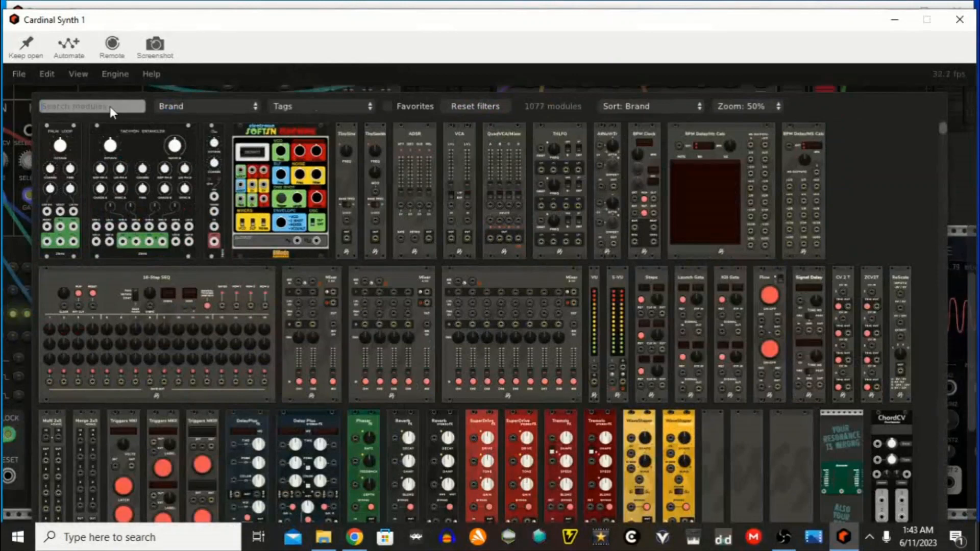
text(se)
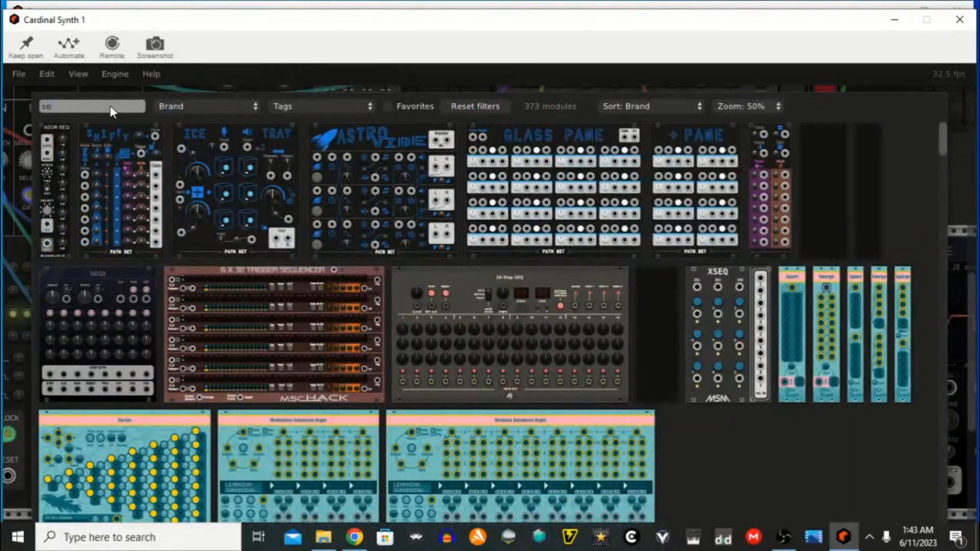
text(q)
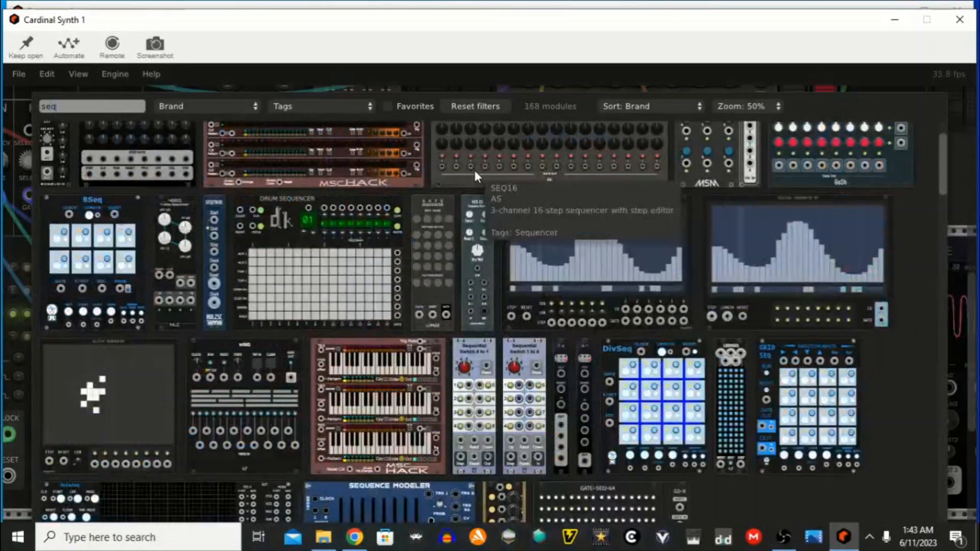
Browse the sequencer modules and add JW-Modules NoteSeq between DISTORTION and Plateau.
scroll(475, 172, down, 3)
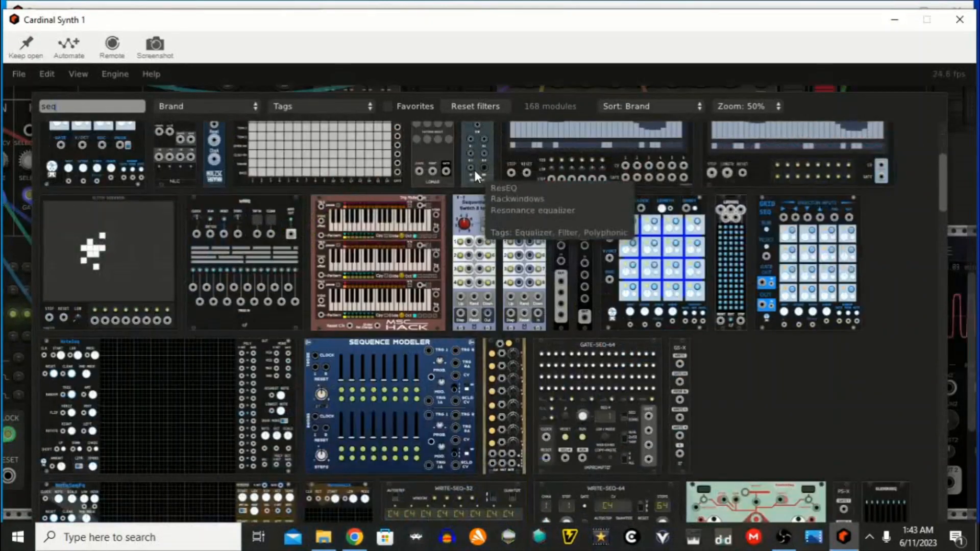
scroll(474, 170, down, 2)
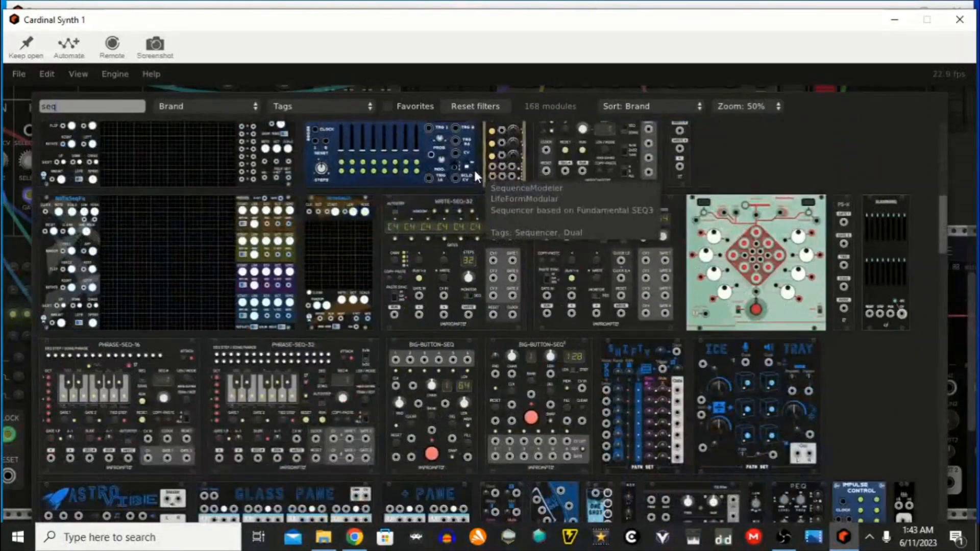
scroll(376, 200, down, 2)
scroll(375, 200, down, 3)
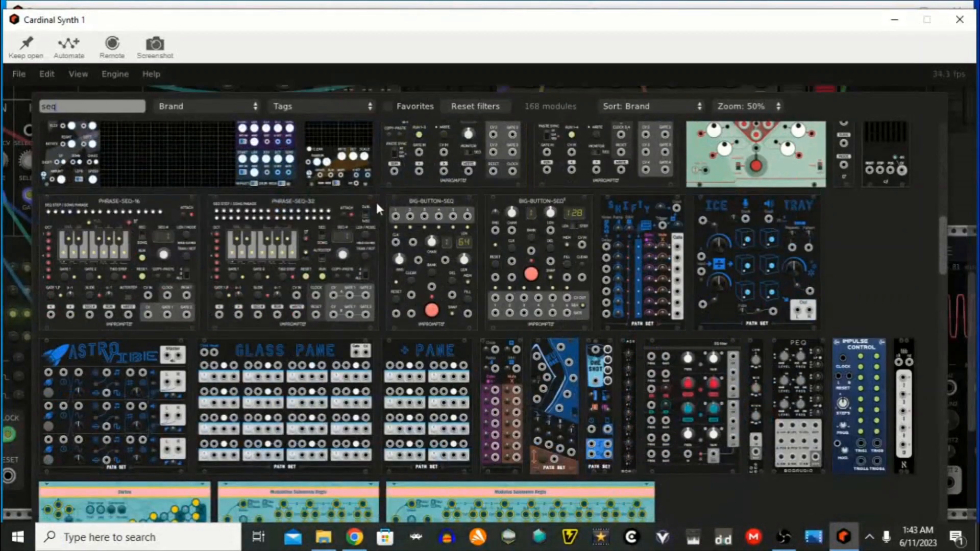
scroll(375, 200, up, 4)
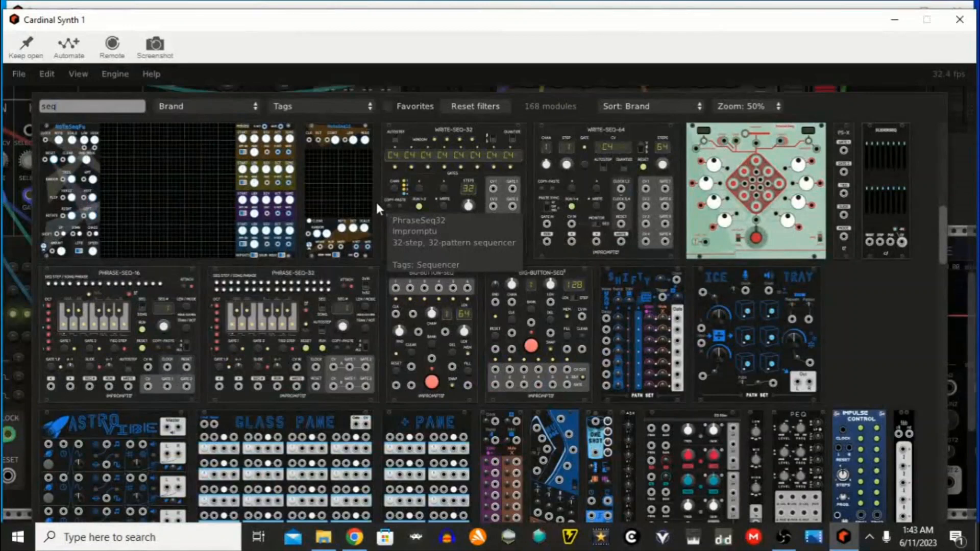
scroll(376, 201, up, 3)
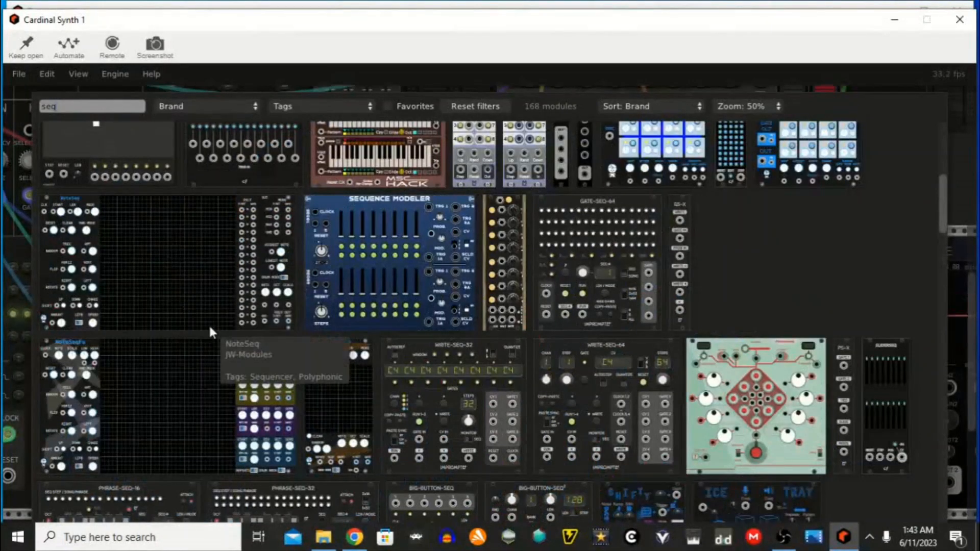
click(141, 245)
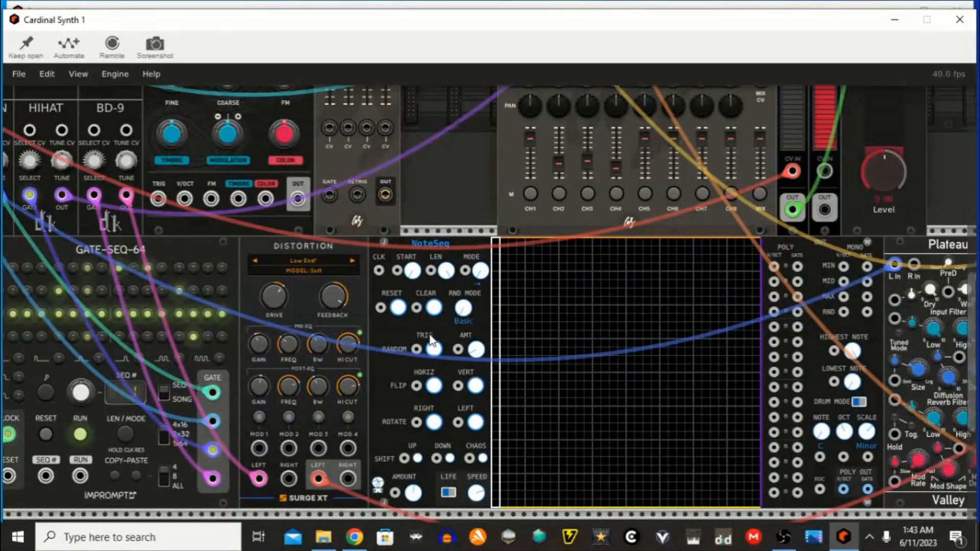
Connect an additional cable from CLKD's CLK 1 output to the NoteSeq CLK input.
scroll(431, 341, down, 5)
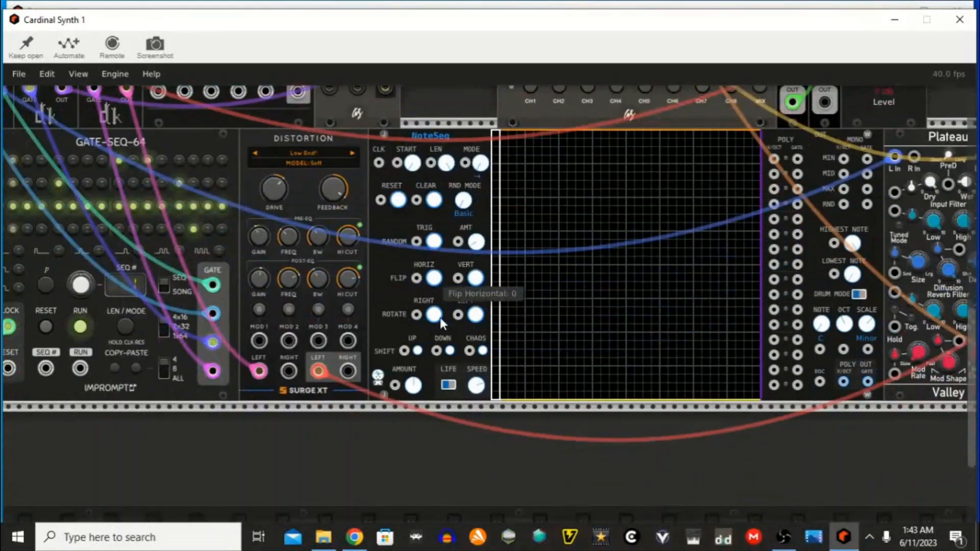
scroll(100, 314, left, 4)
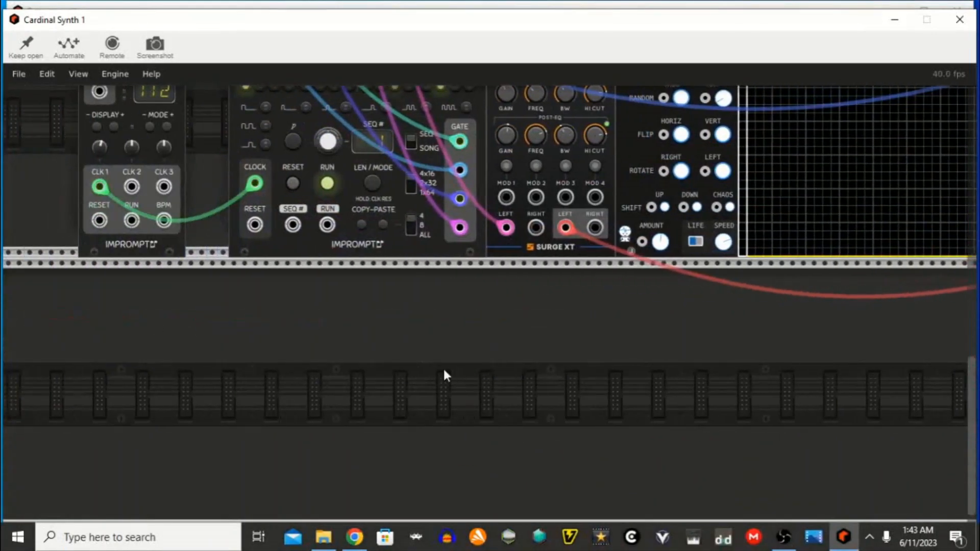
scroll(419, 349, up, 4)
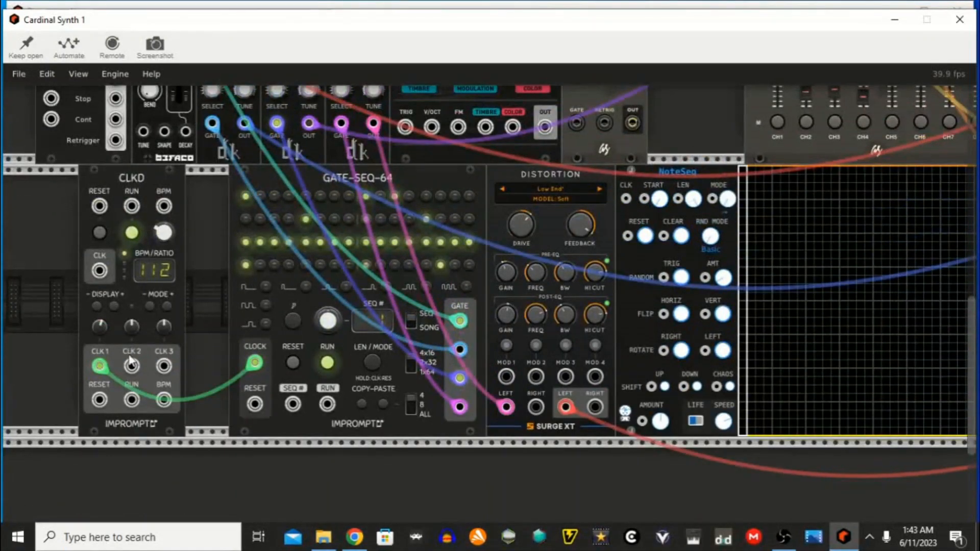
right_click(99, 367)
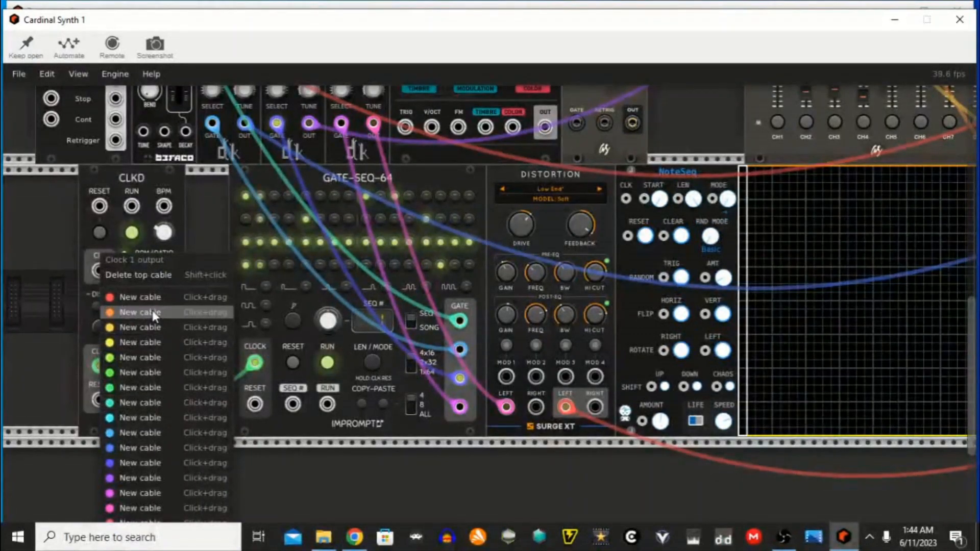
drag(152, 313, 355, 199)
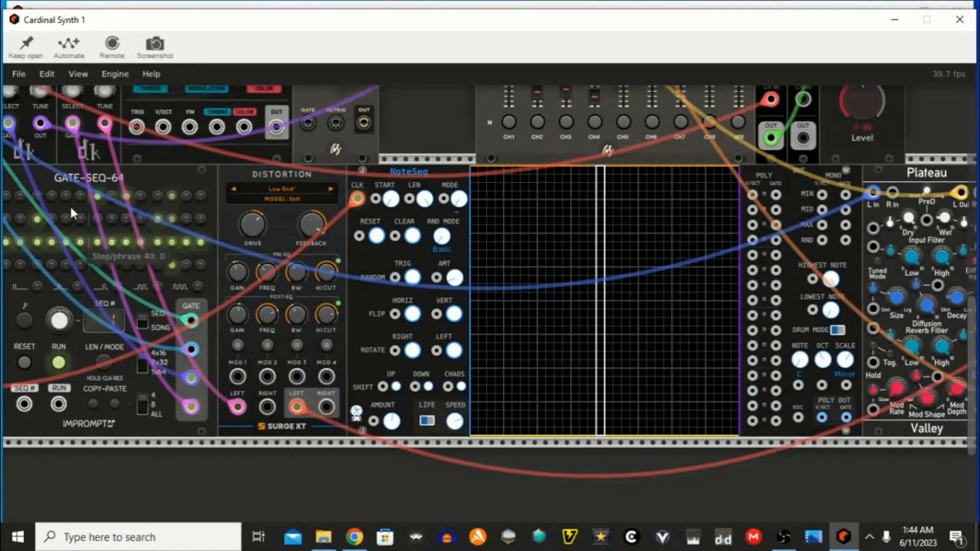
Patch NoteSeq's poly V/OCT output to the macro oscillator's V/OCT input and its poly GATE output to the ADSR's GATE input.
drag(164, 487, 3, 477)
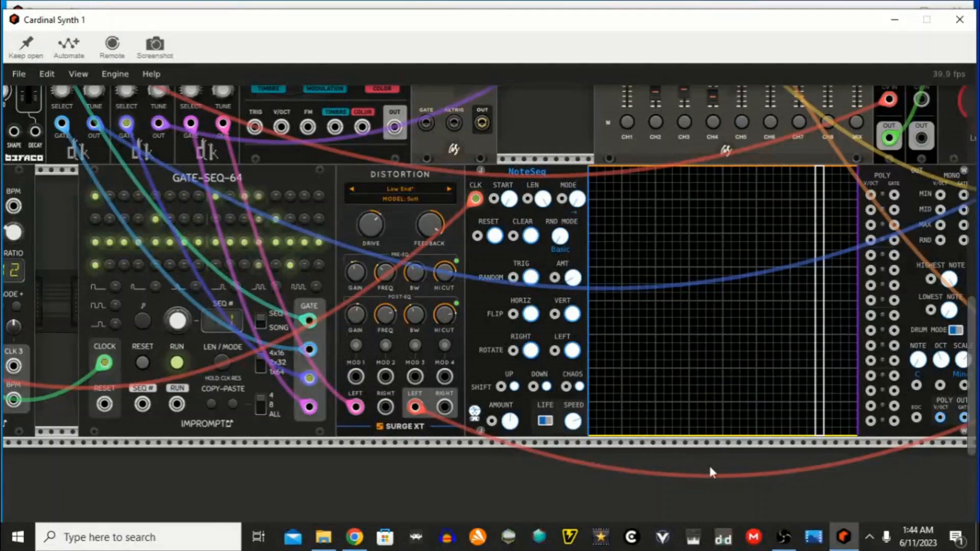
drag(879, 487, 836, 492)
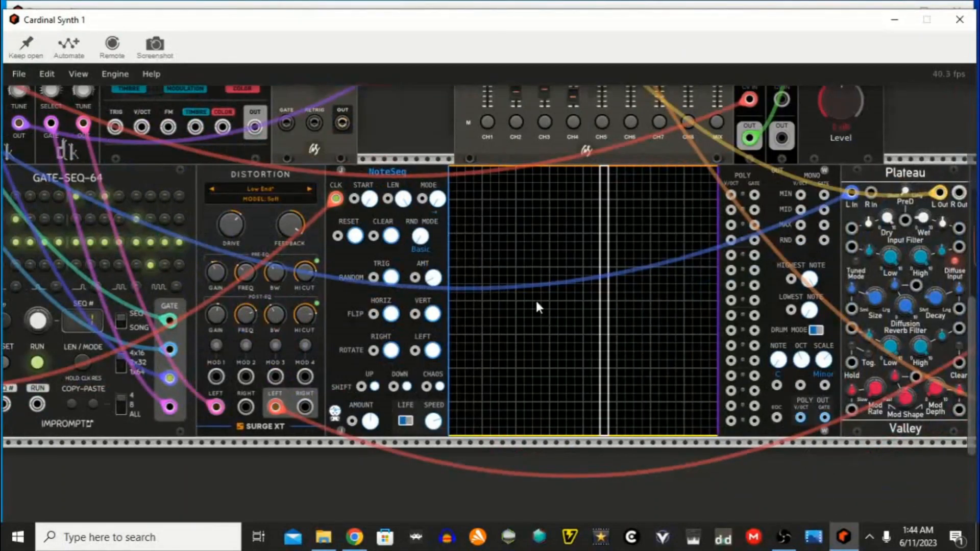
scroll(537, 302, up, 3)
scroll(536, 302, up, 1)
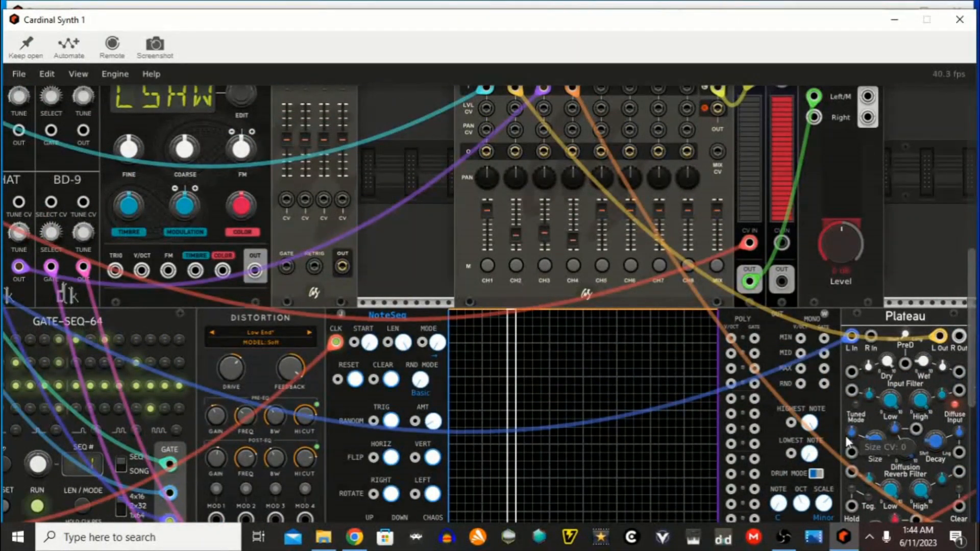
scroll(838, 430, down, 2)
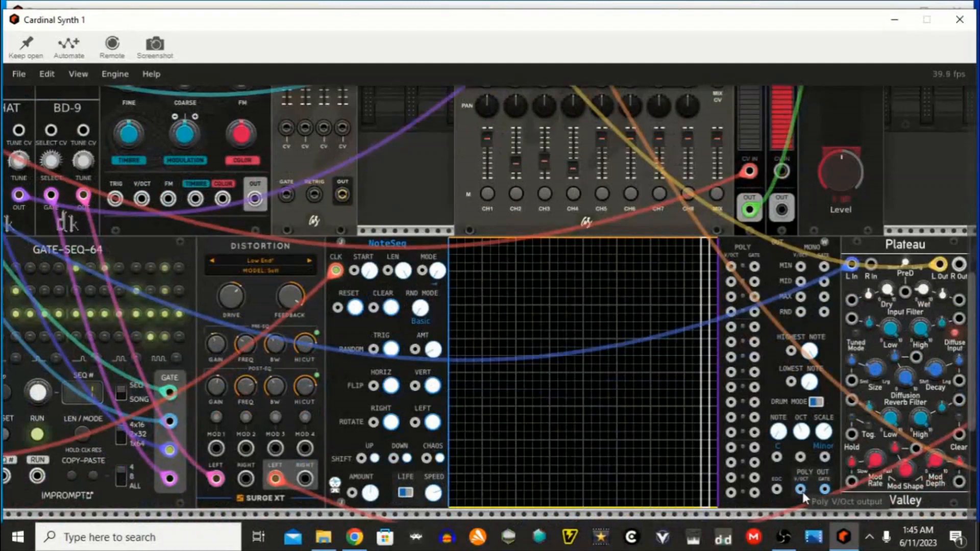
drag(803, 498, 142, 382)
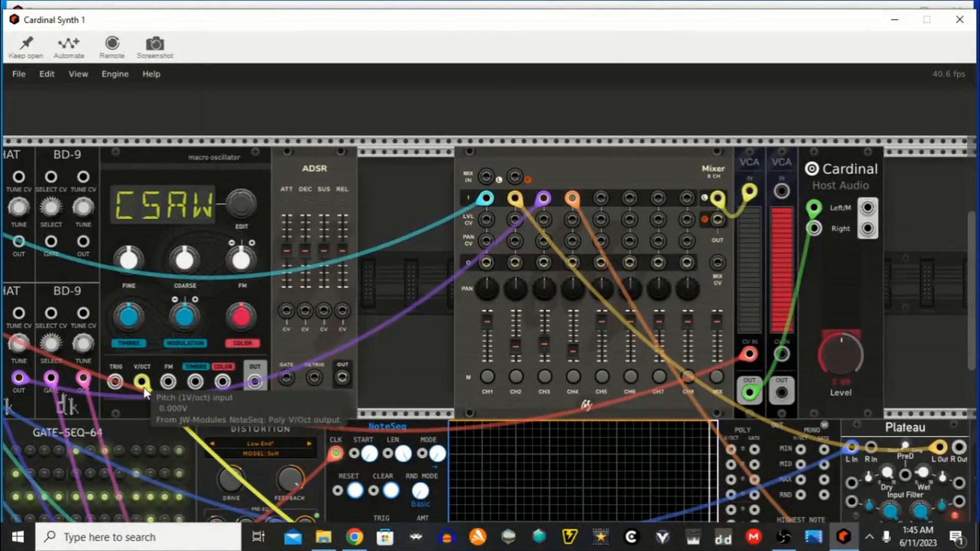
scroll(424, 298, down, 5)
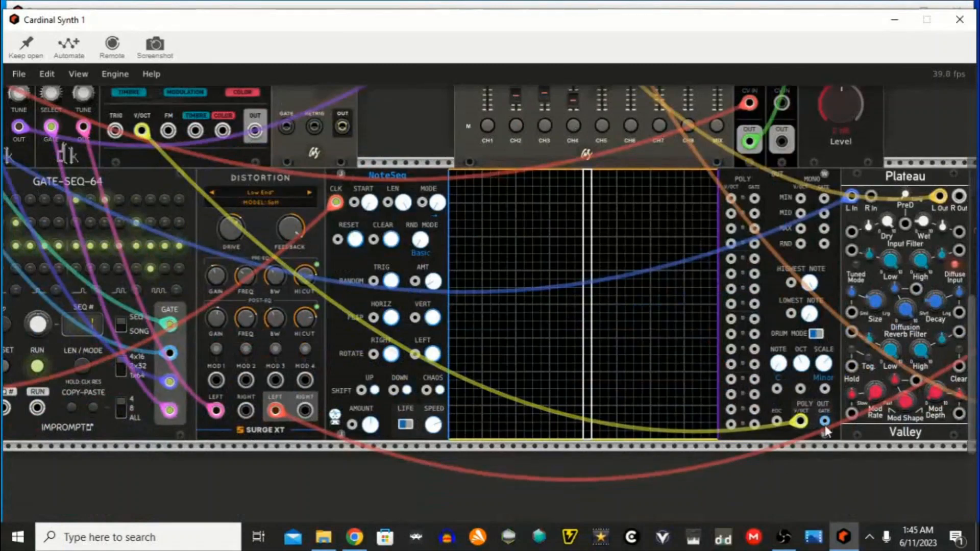
drag(825, 422, 287, 353)
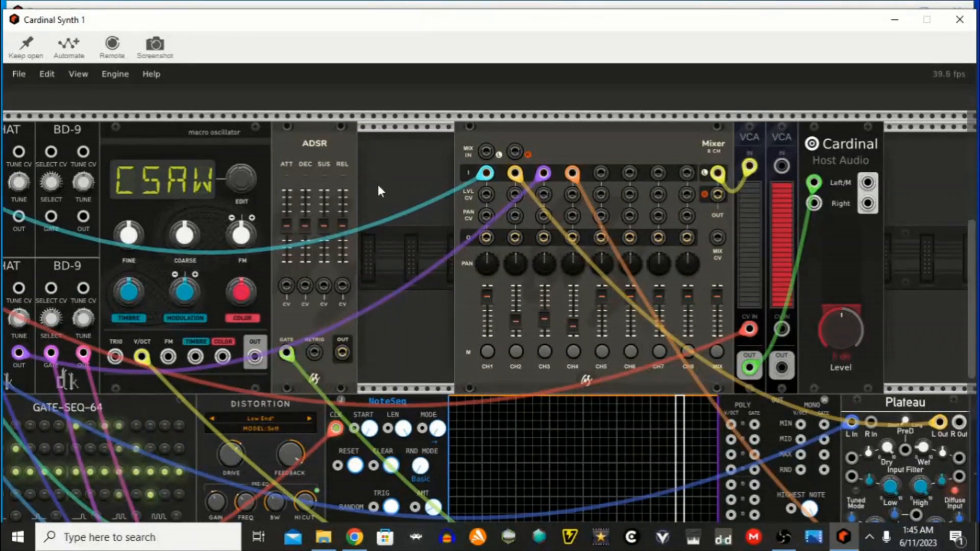
Route the macro oscillator's output through the second VCA into mixer channel 5, with the ADSR output driving that VCA's CV input.
drag(344, 356, 115, 356)
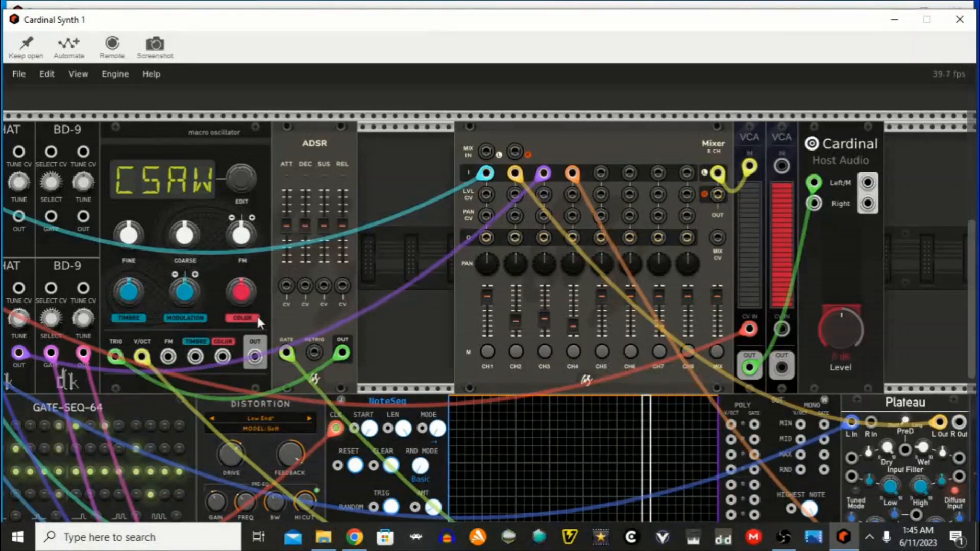
drag(255, 357, 784, 169)
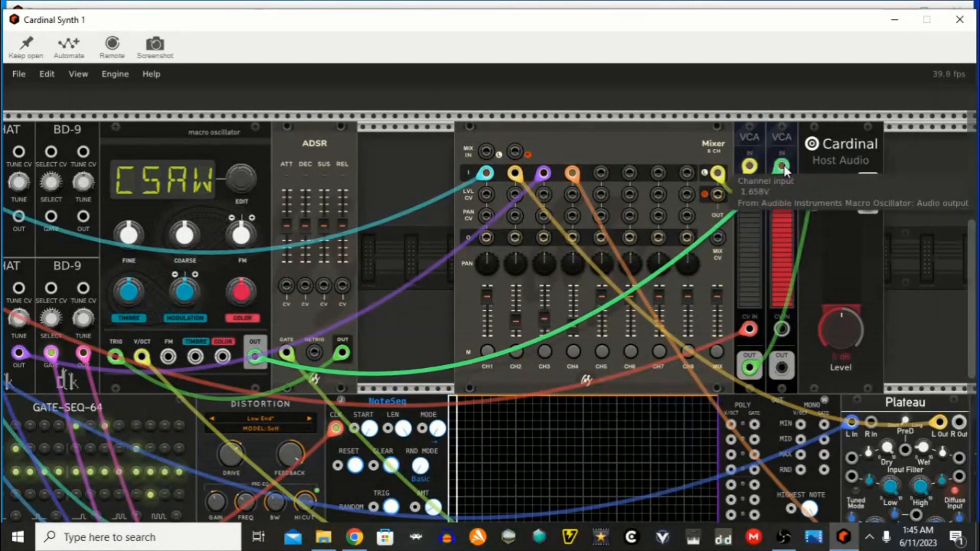
drag(116, 356, 781, 329)
drag(782, 367, 612, 176)
Draw the opening notes near the top of the NoteSeq grid and change the macro oscillator's model.
scroll(580, 466, down, 3)
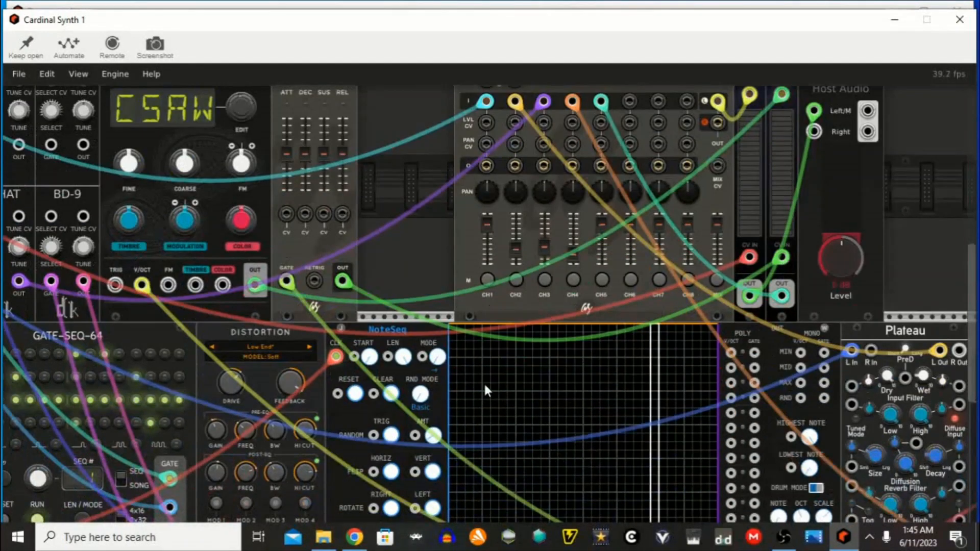
click(455, 354)
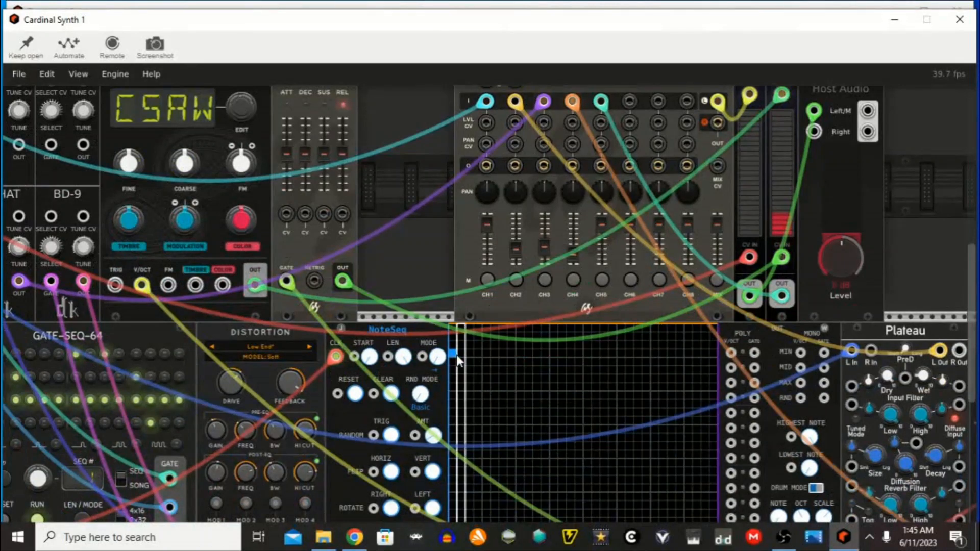
drag(457, 358, 478, 346)
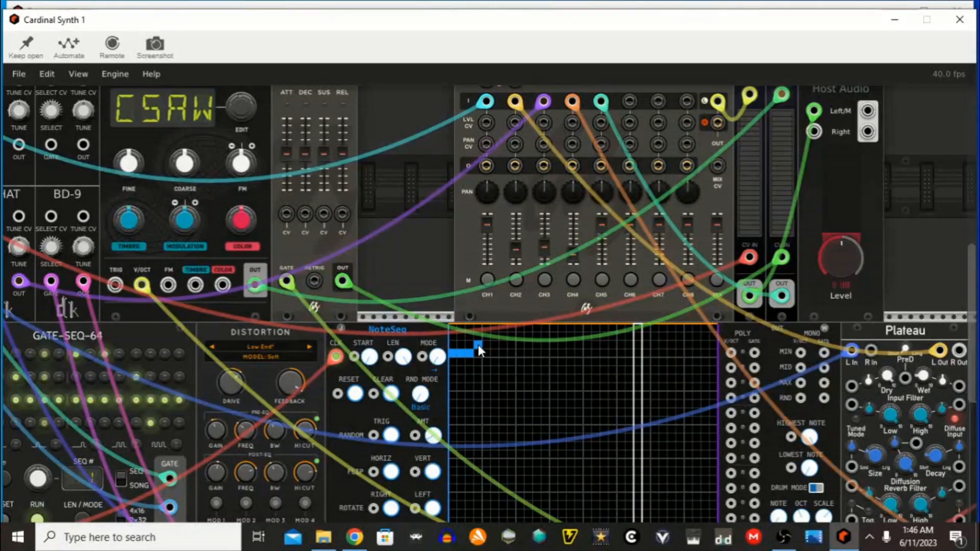
scroll(478, 345, up, 3)
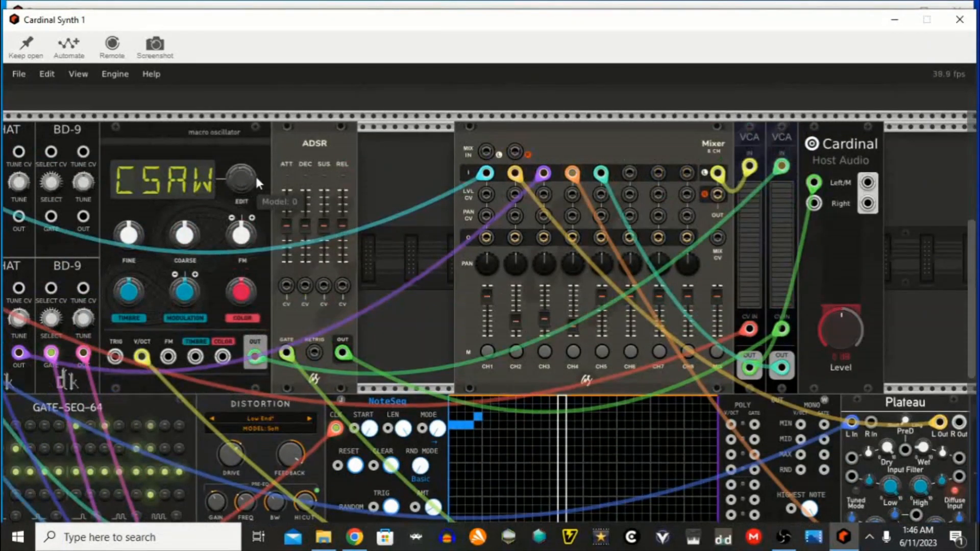
drag(255, 174, 266, 114)
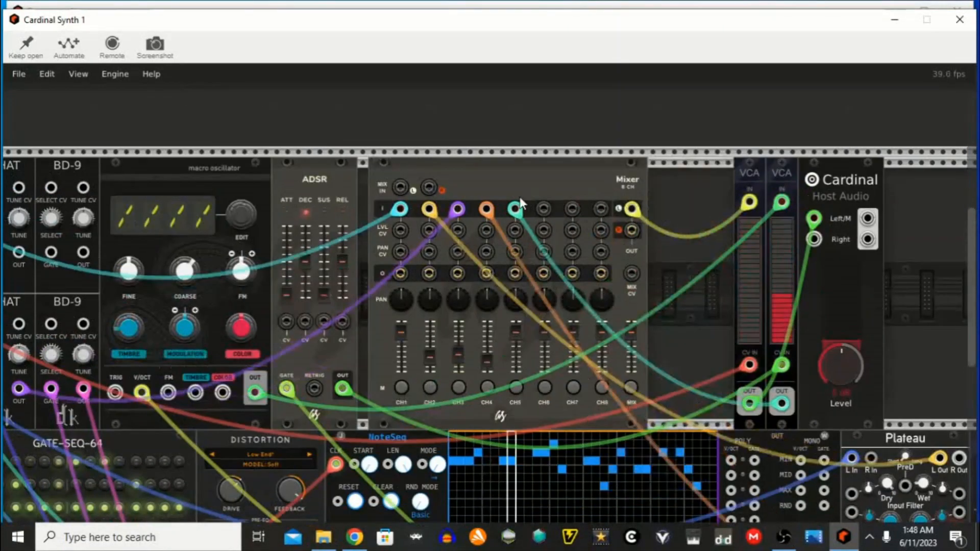
Close the gaps in the upper row by moving the mixer against the ADSR, followed by both VCAs and the Host Audio module.
drag(520, 197, 516, 197)
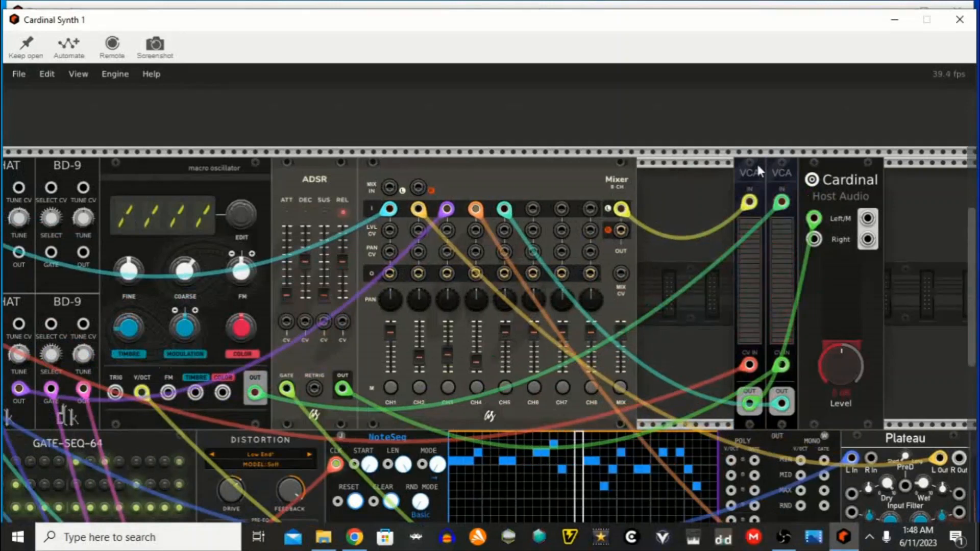
drag(757, 162, 664, 179)
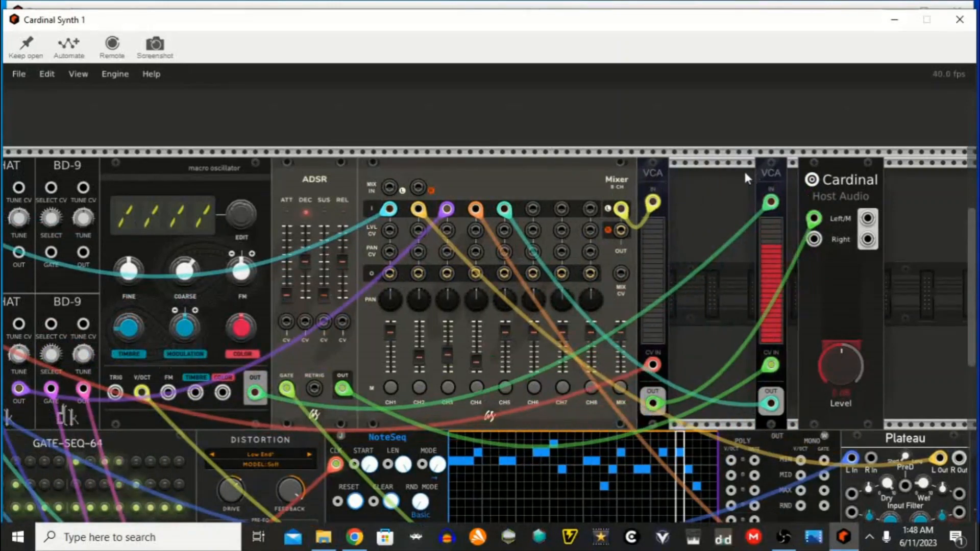
drag(761, 171, 693, 170)
drag(849, 159, 749, 187)
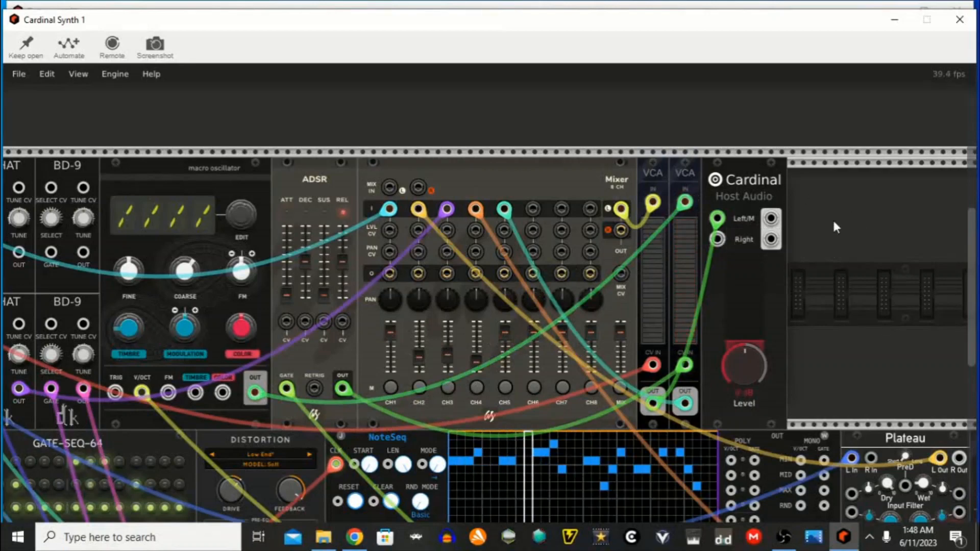
Search the module library for "filt" across all tags and add the Surge XT FILTER beside Host Audio.
right_click(832, 218)
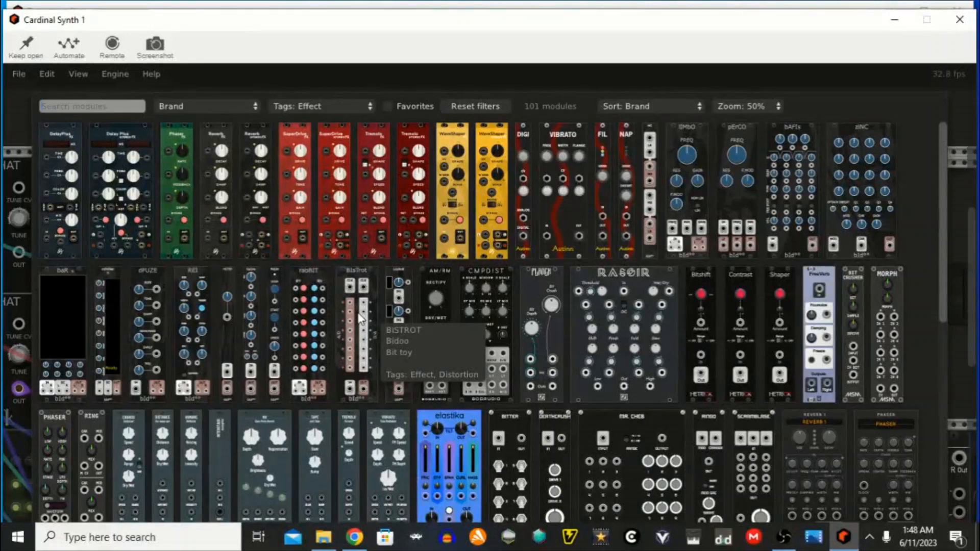
click(114, 106)
text(filt)
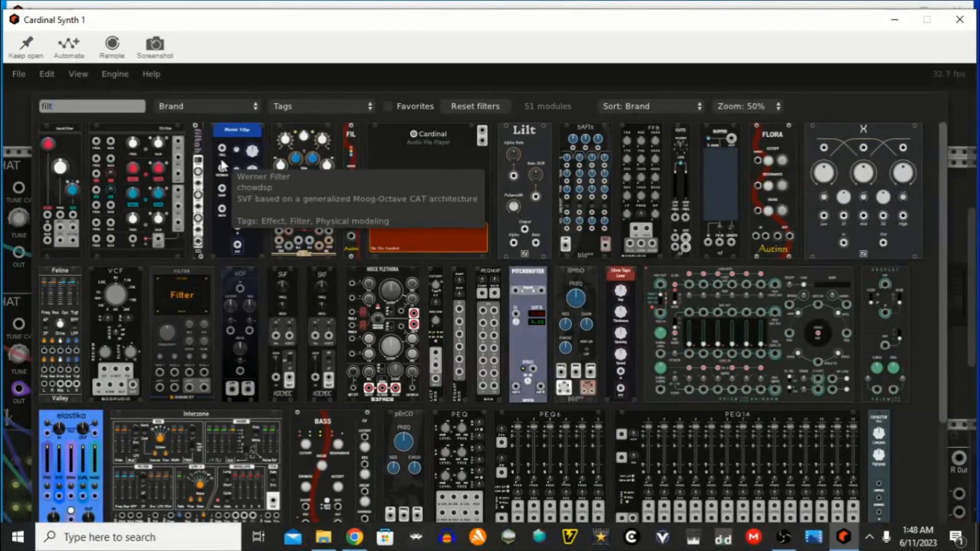
click(188, 279)
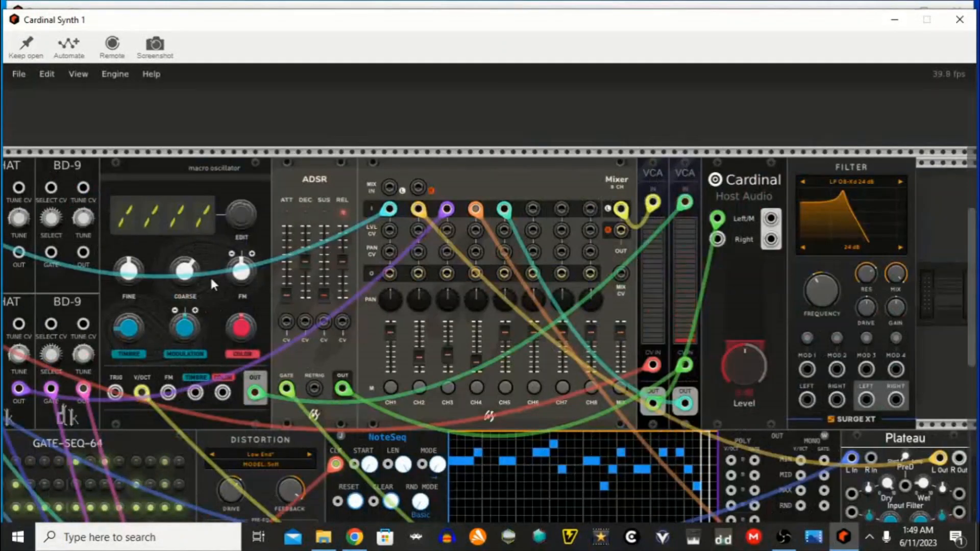
Insert the filter before the second VCA by moving the oscillator cable to its left input and patching its left output to the VCA input.
drag(685, 203, 807, 400)
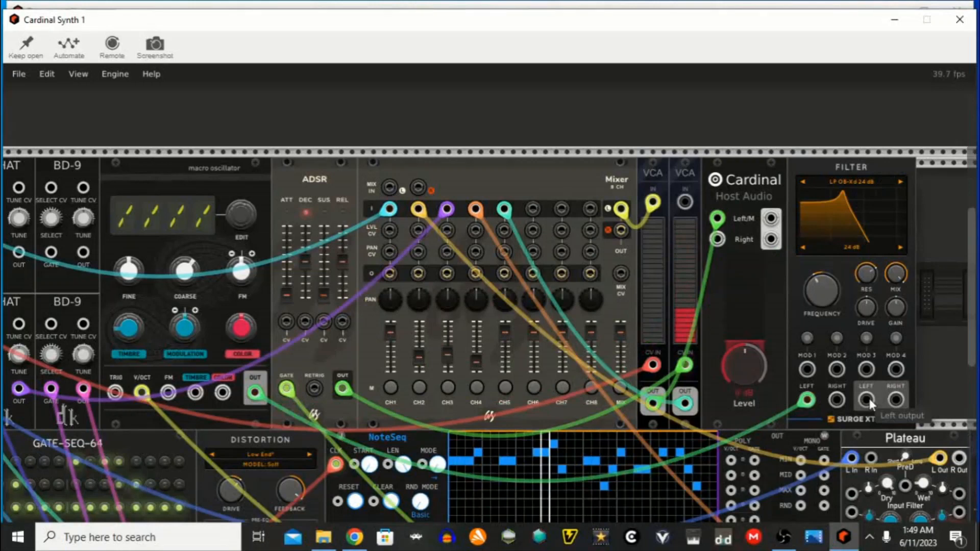
drag(870, 403, 692, 198)
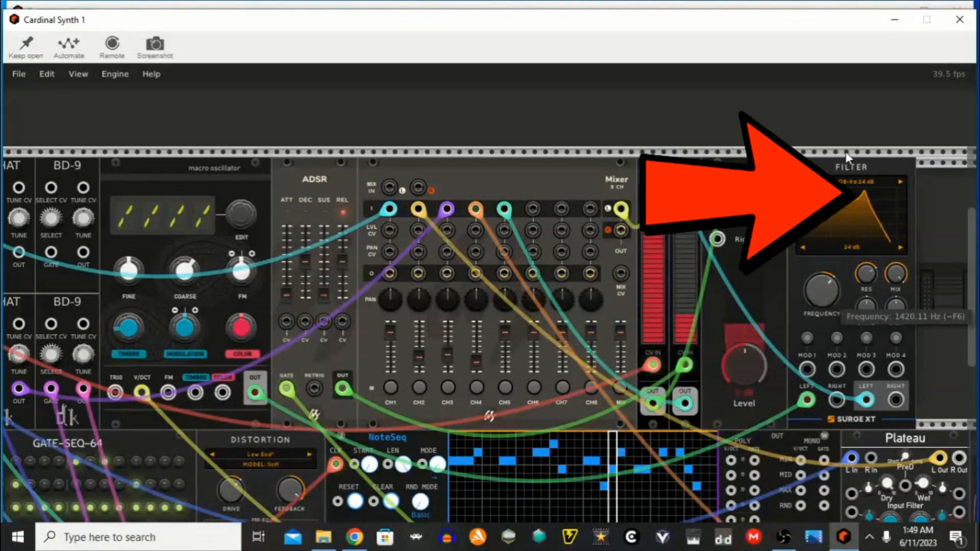
Adjust the filter's resonance to give the low-pass curve a moderate peak at the cutoff.
drag(866, 273, 878, 227)
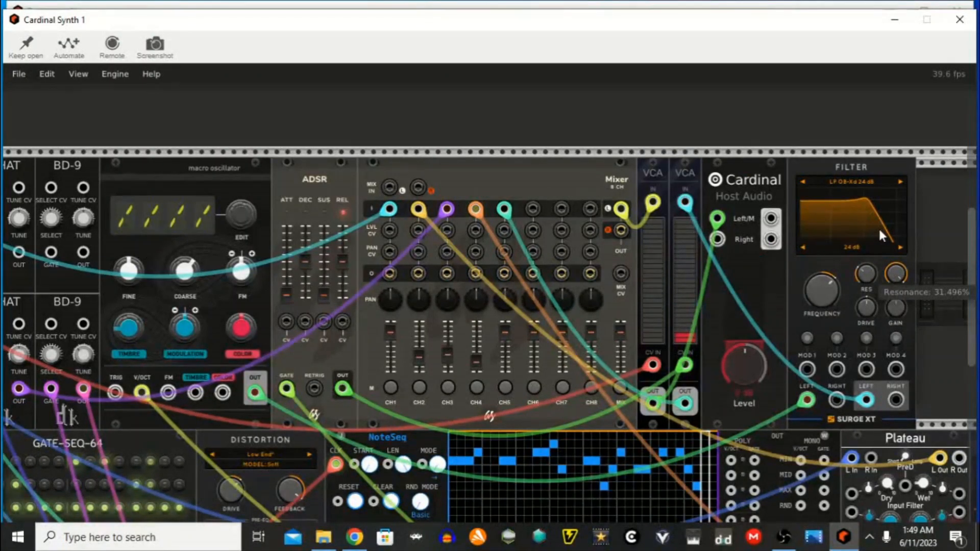
drag(879, 231, 875, 278)
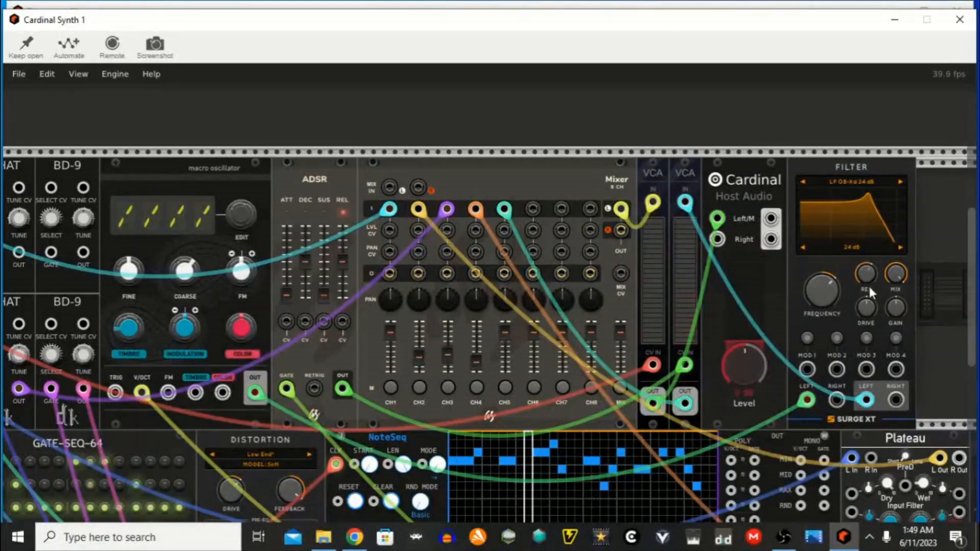
mouse_move(842, 271)
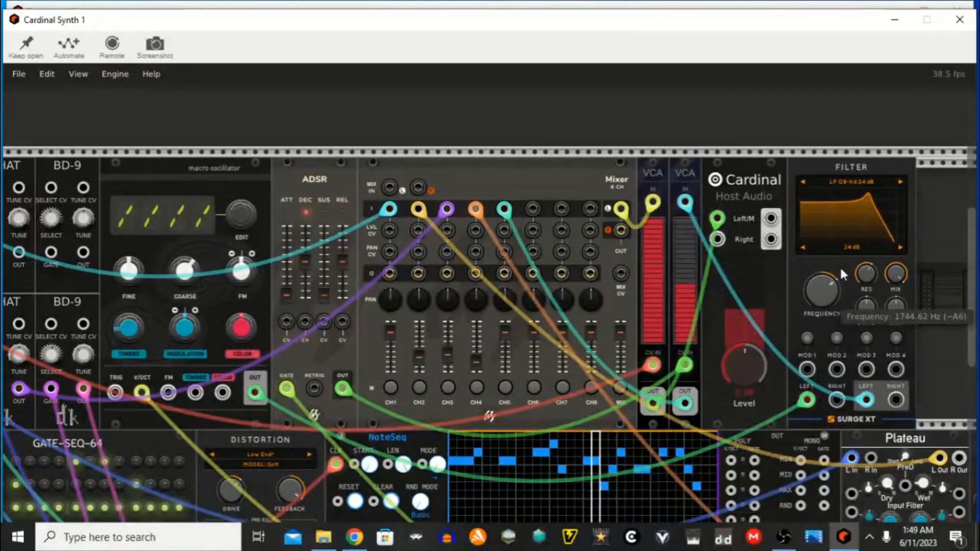